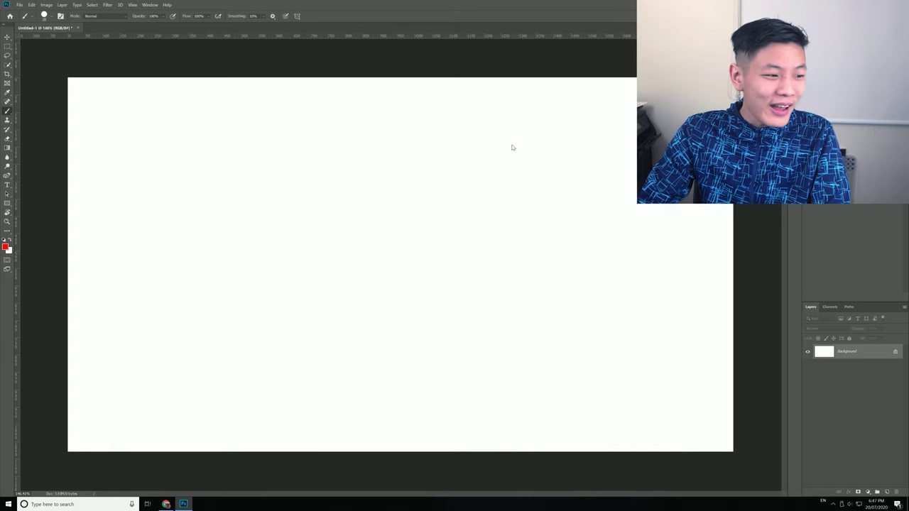
key(ctrl+minus)
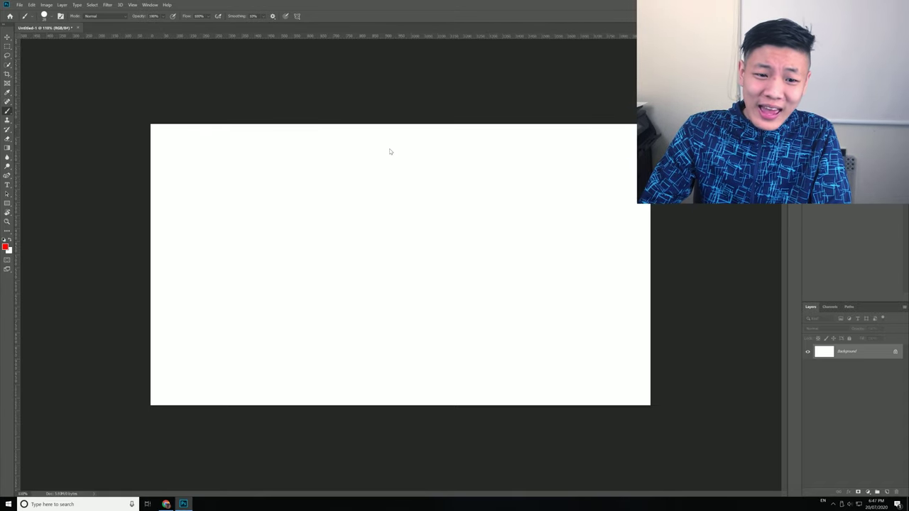
scroll(390, 151, up, 3)
scroll(392, 150, down, 3)
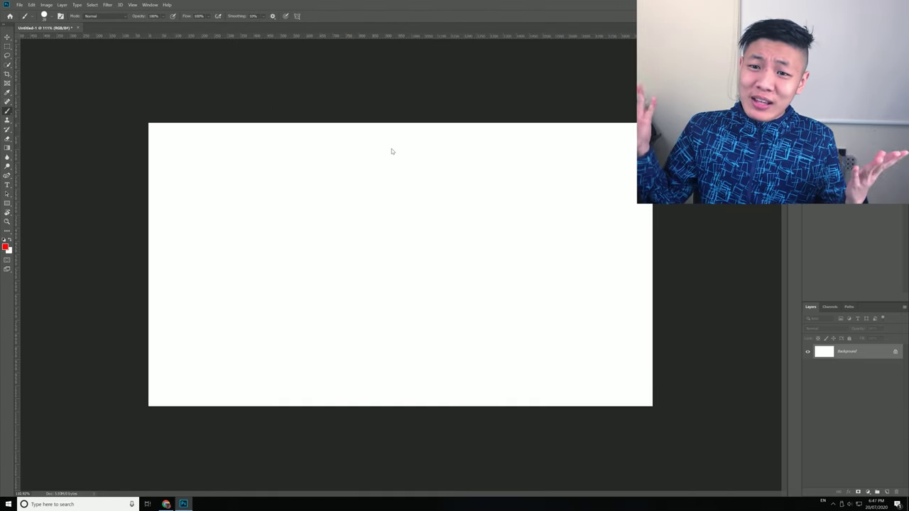
scroll(363, 164, up, 3)
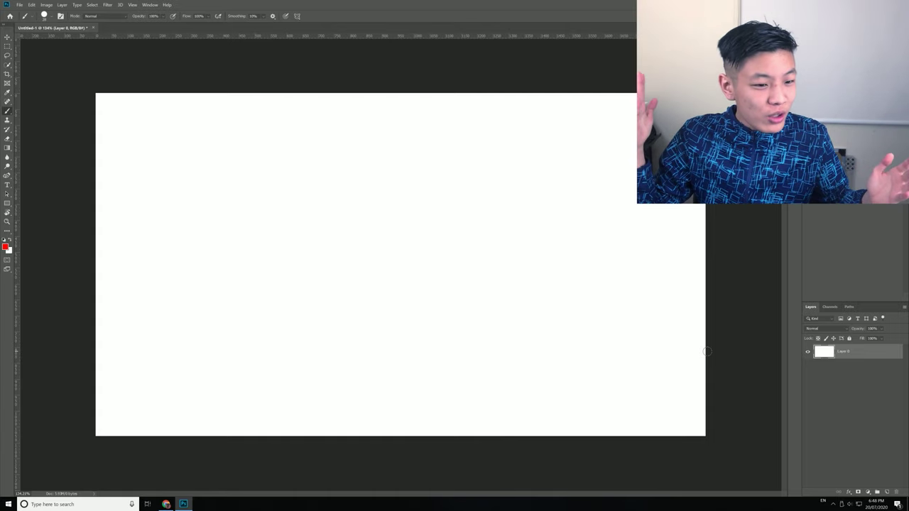
scroll(270, 142, up, 2)
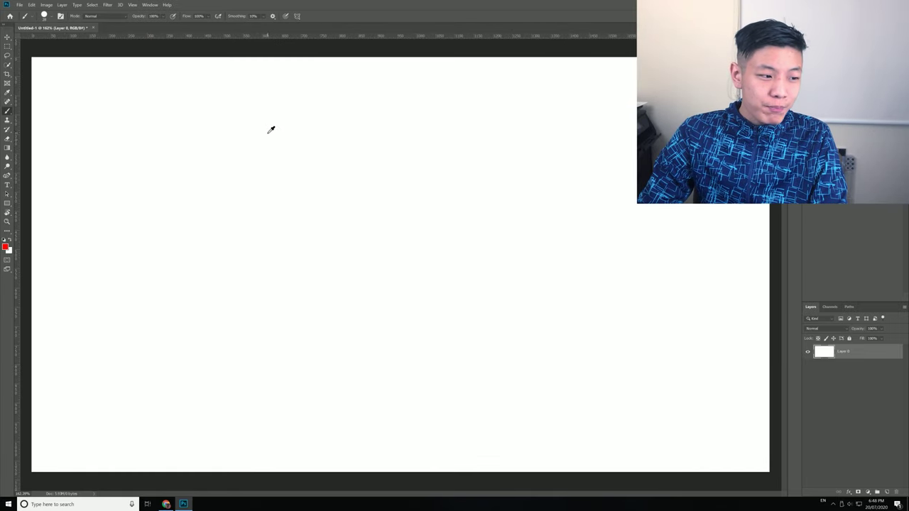
scroll(268, 132, down, 3)
key(ctrl+plus)
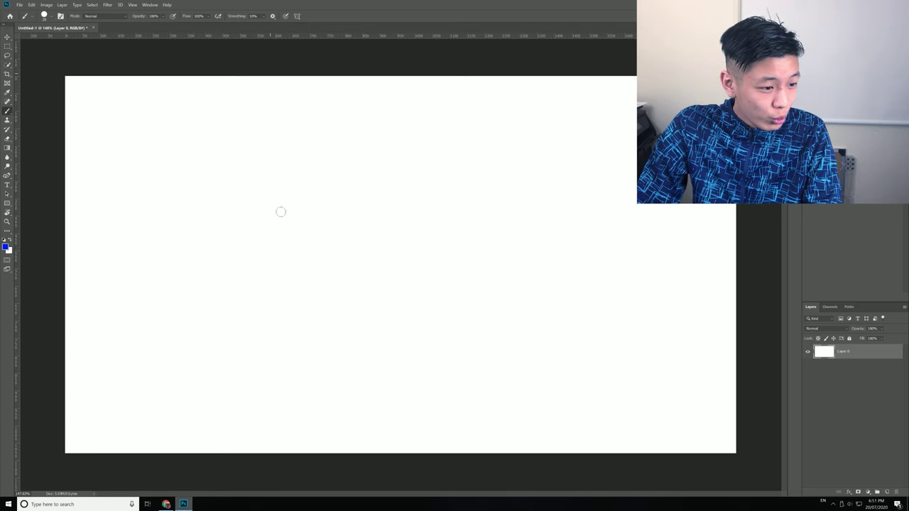
- Paint a straight vertical blue stripe at one third of the canvas width and a red one at two thirds
drag(270, 74, 313, 507)
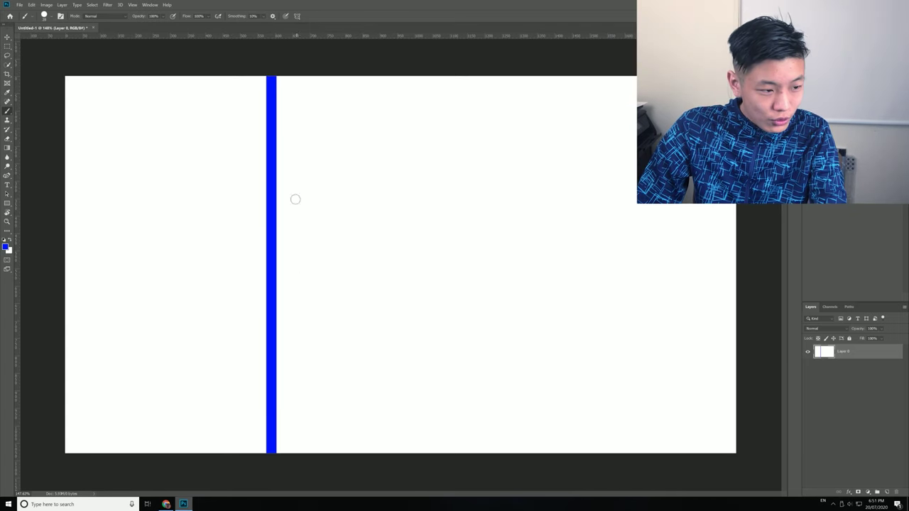
key(ctrl+z)
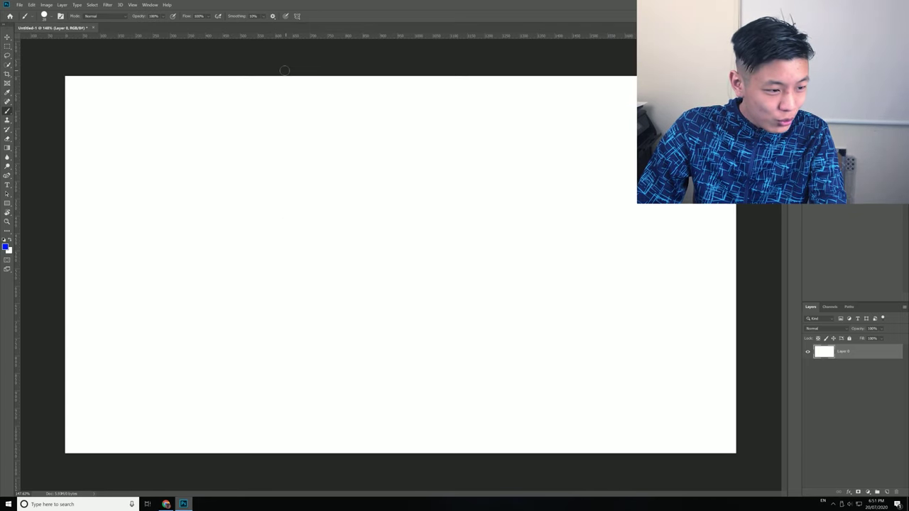
drag(285, 71, 286, 498)
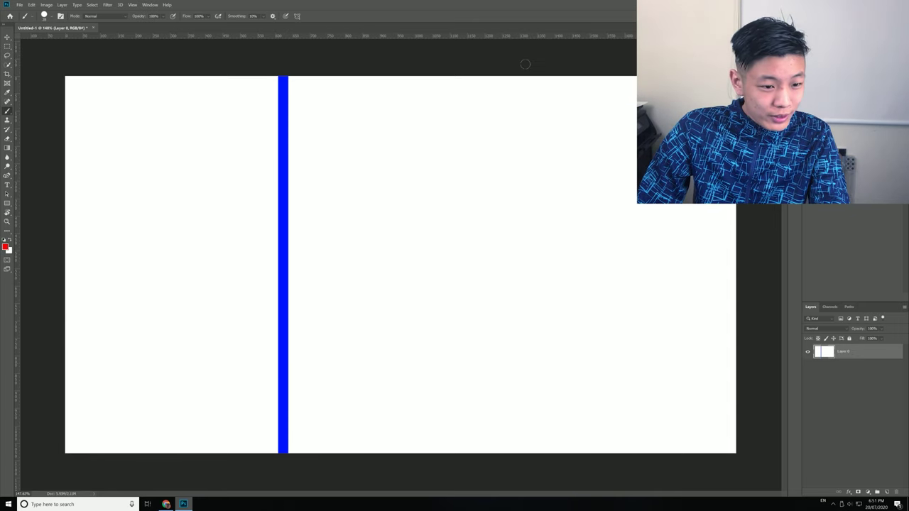
drag(519, 74, 518, 455)
- Fill the canvas's left third with the stripe's blue and the right third with the stripe's red using the Paint Bucket
key(g)
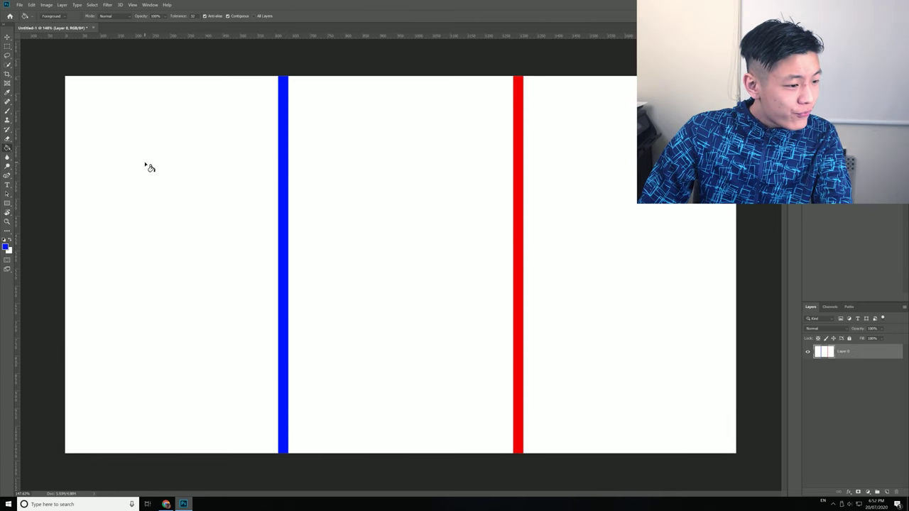
click(229, 256)
key(i)
click(518, 245)
key(g)
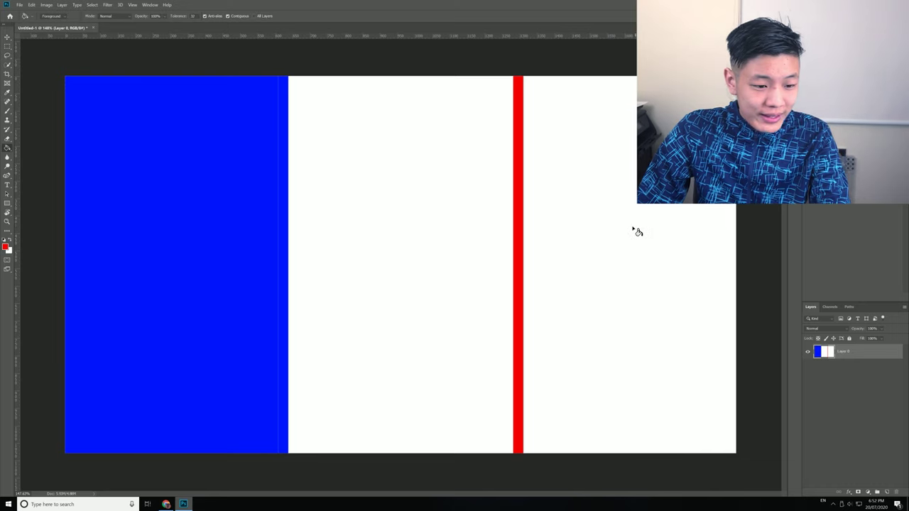
click(631, 288)
scroll(619, 248, down, 1)
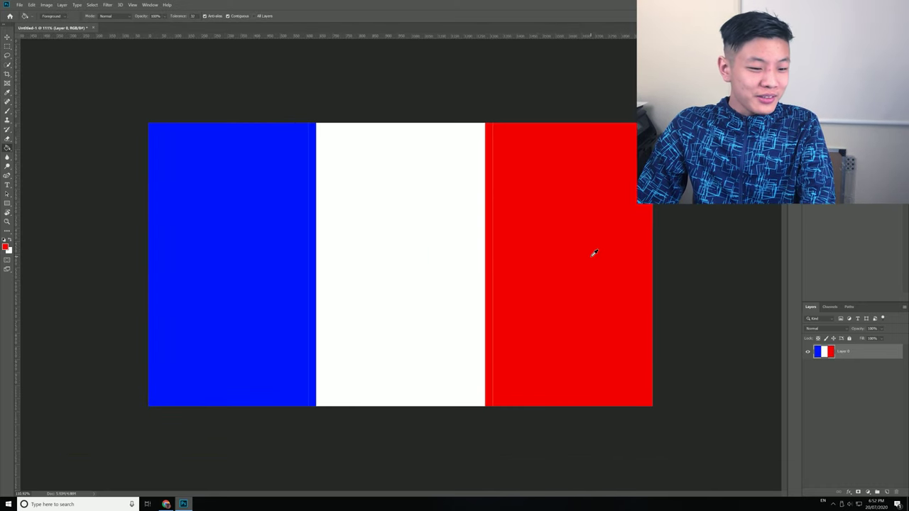
- Save a PNG copy as Untitled-1.png on the desktop, and look up the flag with a Google Images search by image in Chrome
scroll(493, 278, down, 1)
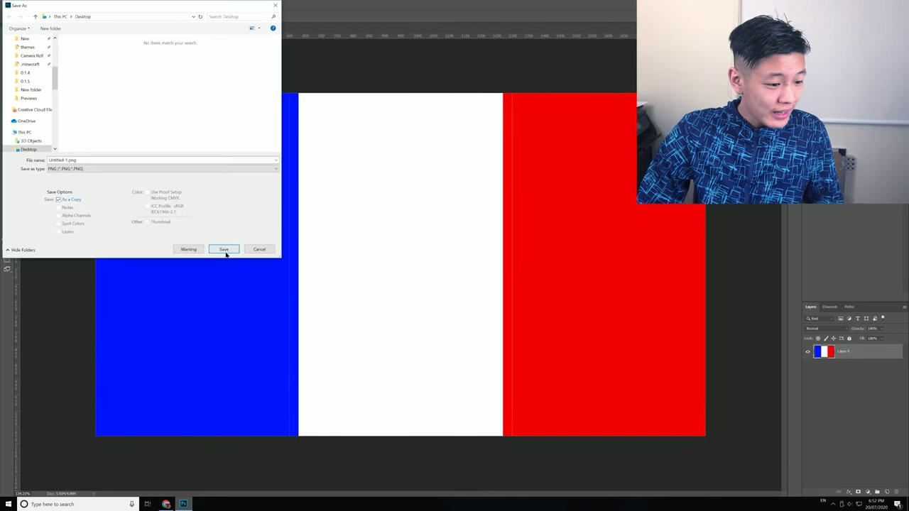
click(225, 249)
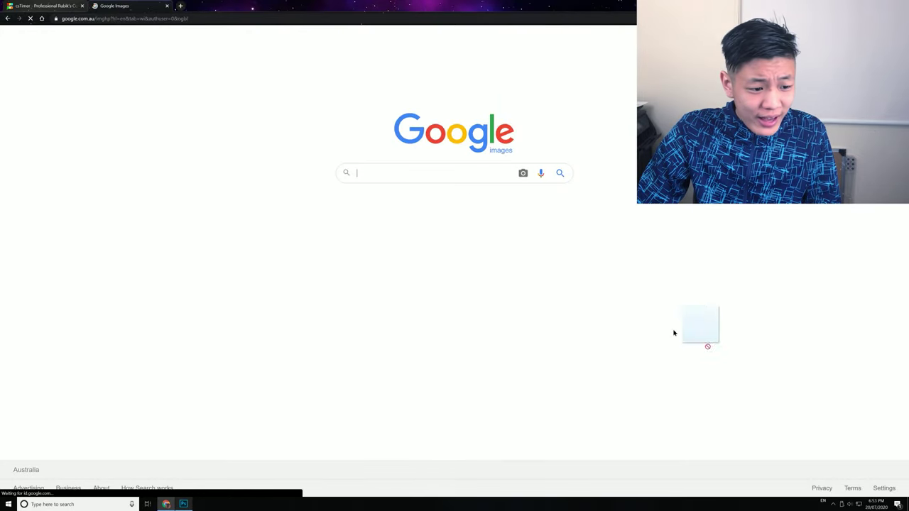
drag(674, 331, 446, 210)
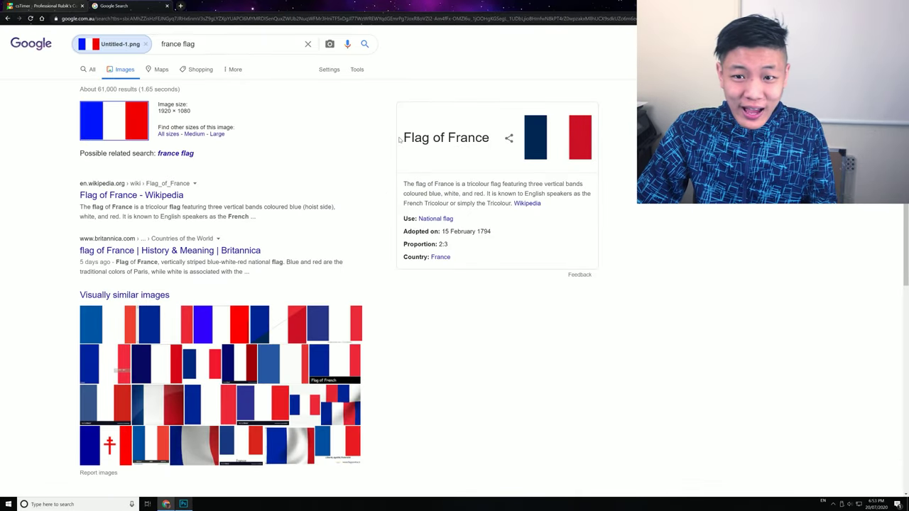
triple_click(450, 146)
drag(444, 184, 492, 200)
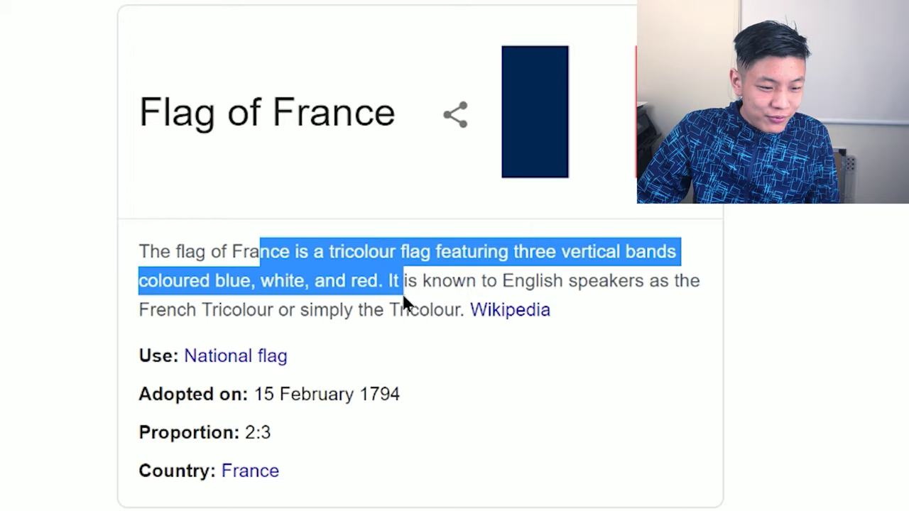
drag(405, 304, 408, 308)
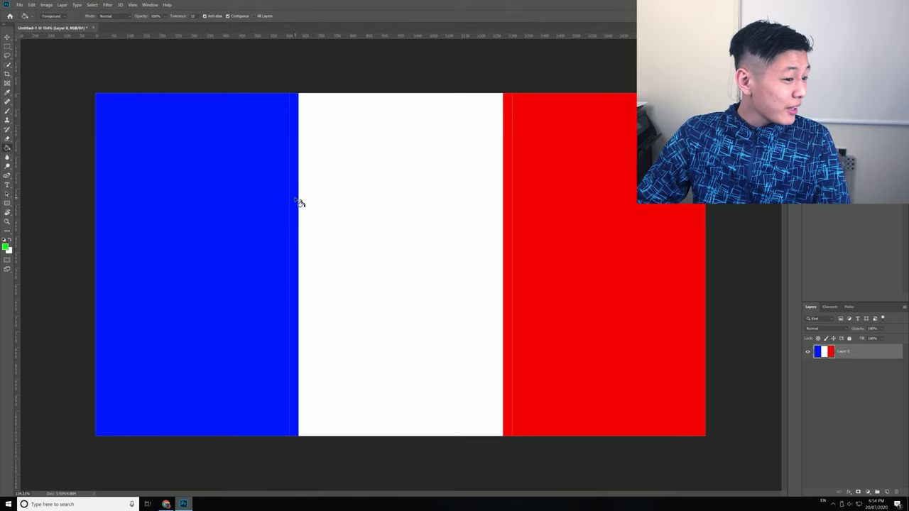
- In Photoshop, recolour the flag's entire blue band bright green with the Paint Bucket
click(295, 200)
click(277, 224)
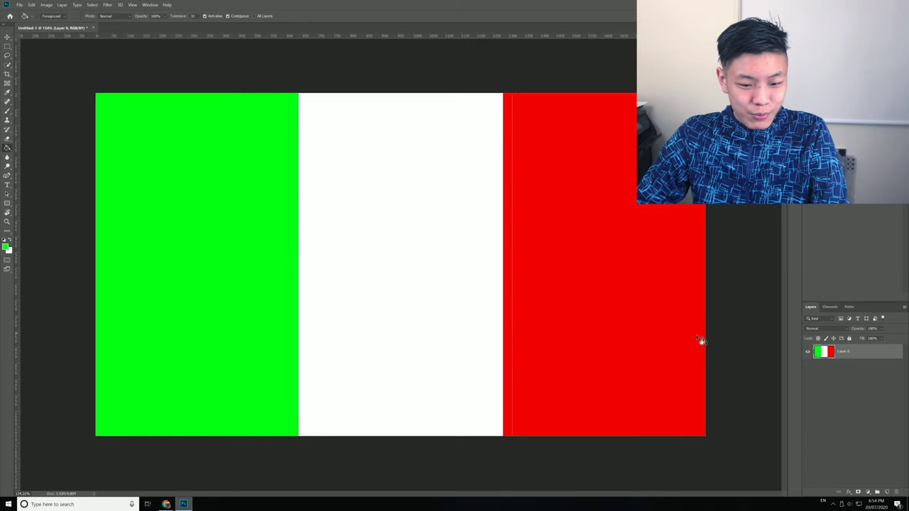
click(857, 402)
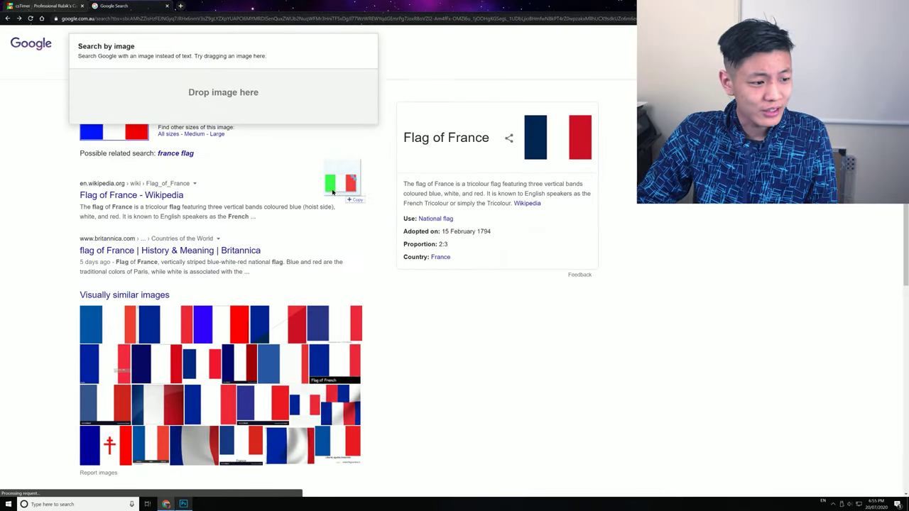
- Run a Google search by image in Chrome with the green, white and red flag and examine the suggested query and similar images
drag(345, 182, 202, 89)
scroll(278, 153, down, 1)
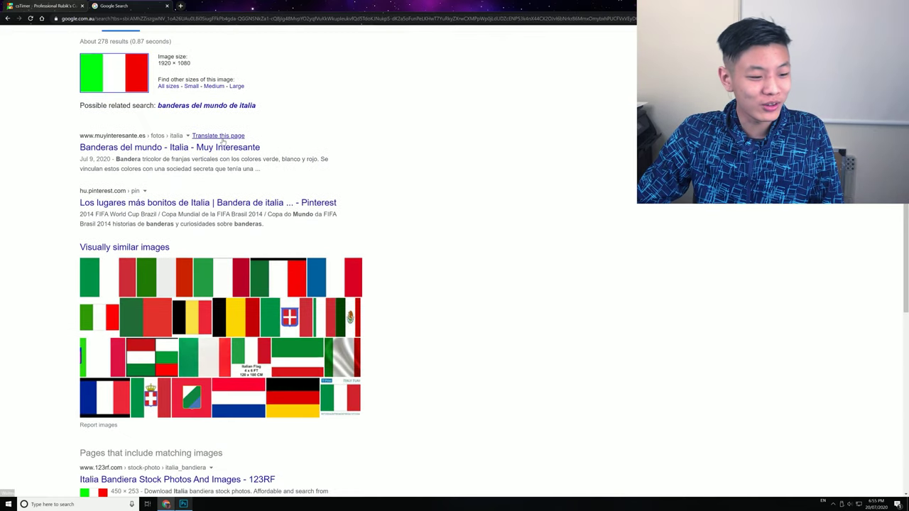
scroll(278, 153, up, 1)
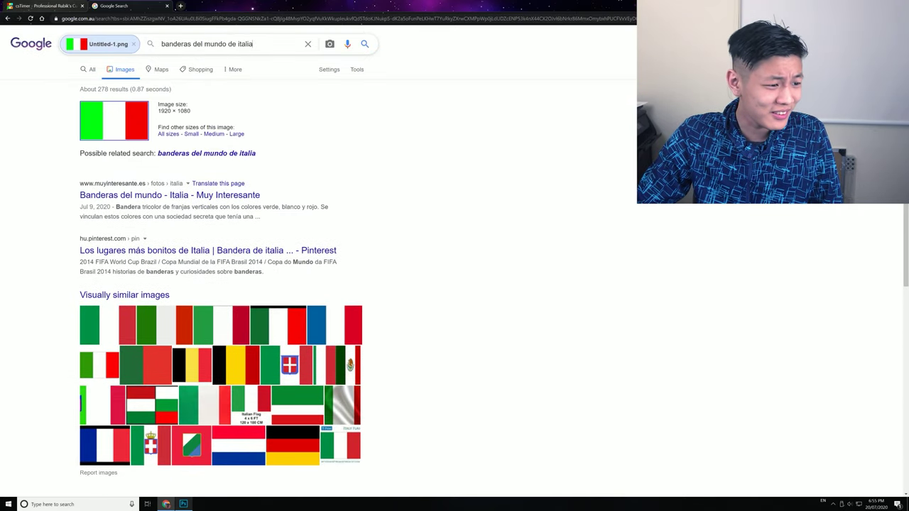
drag(227, 49, 200, 60)
drag(434, 164, 632, 211)
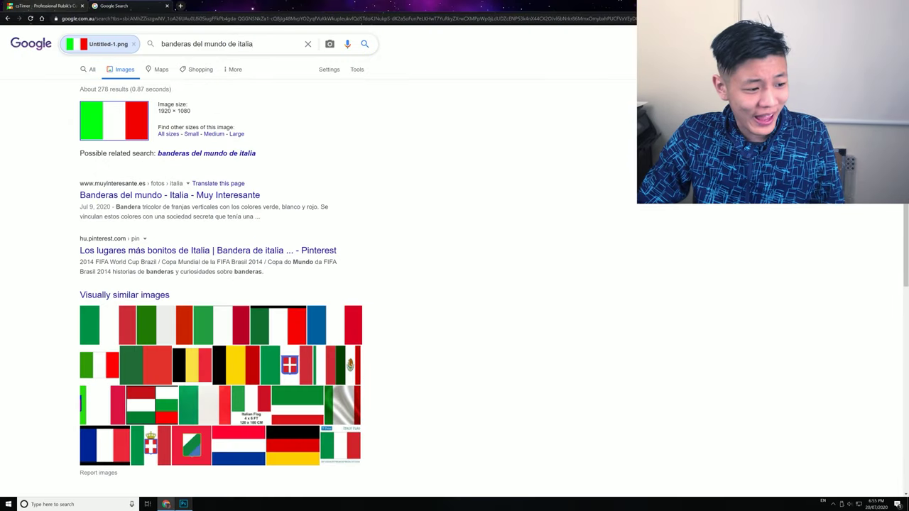
scroll(400, 350, down, 1)
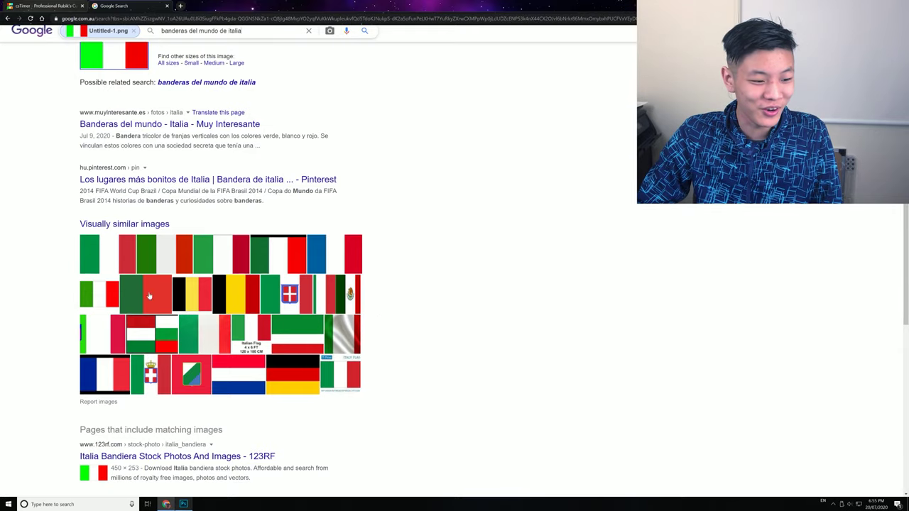
scroll(143, 306, up, 1)
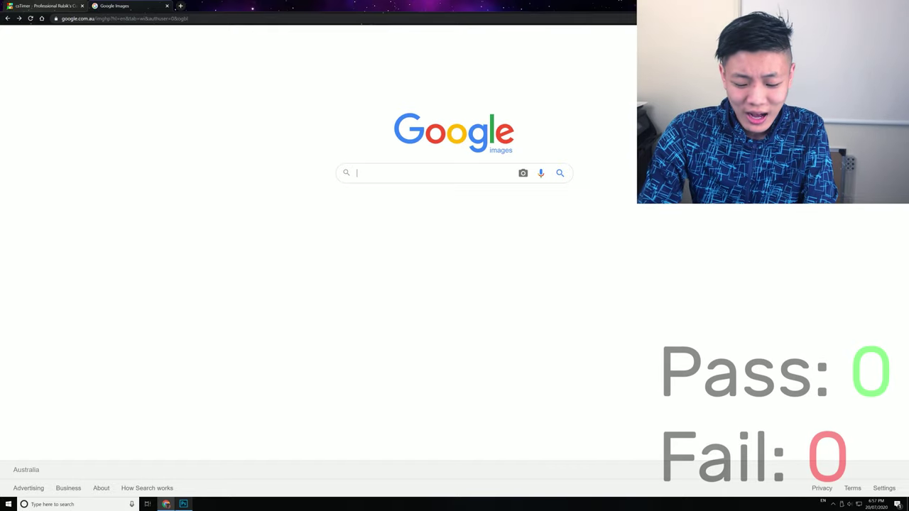
- Search Google for "random country generator", open the Comment Picker generator and generate one random country
text(random country generator)
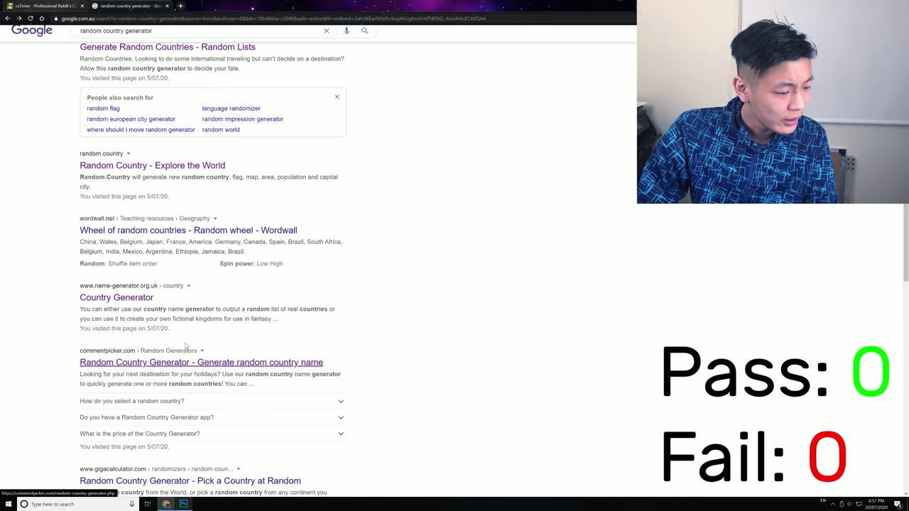
click(188, 362)
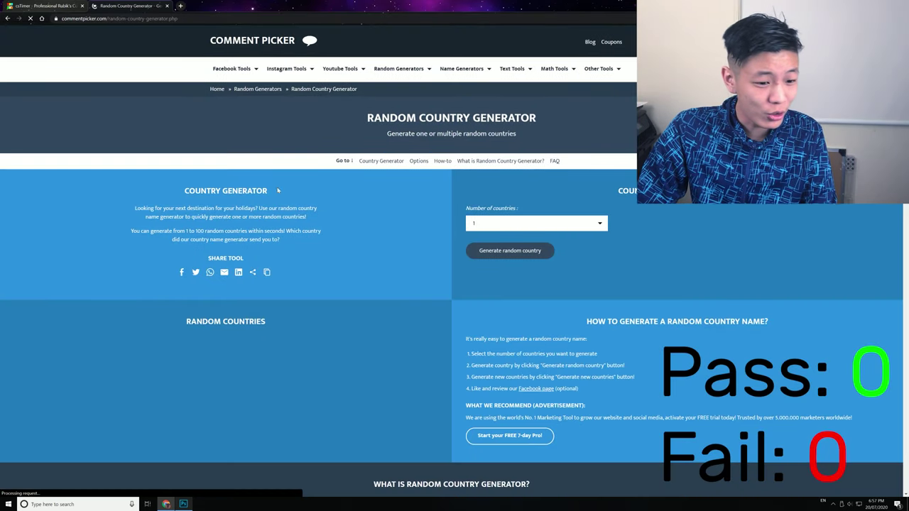
click(539, 252)
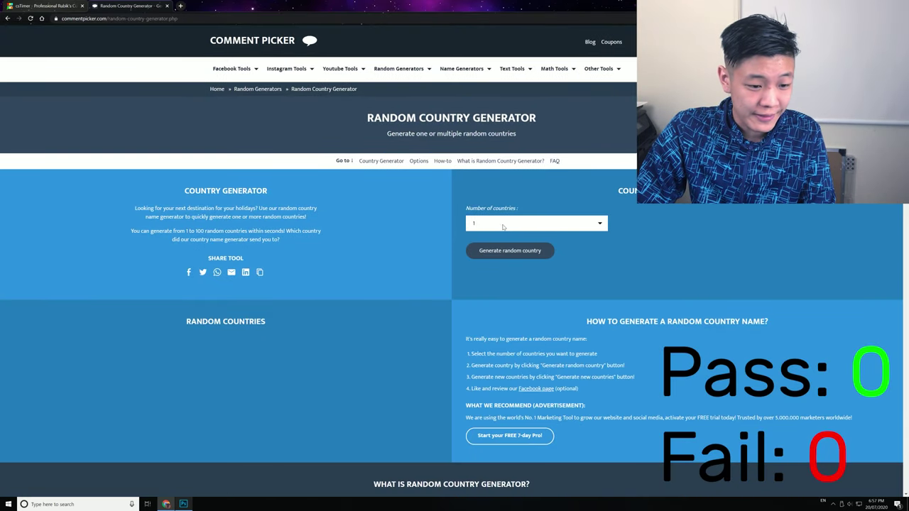
click(532, 251)
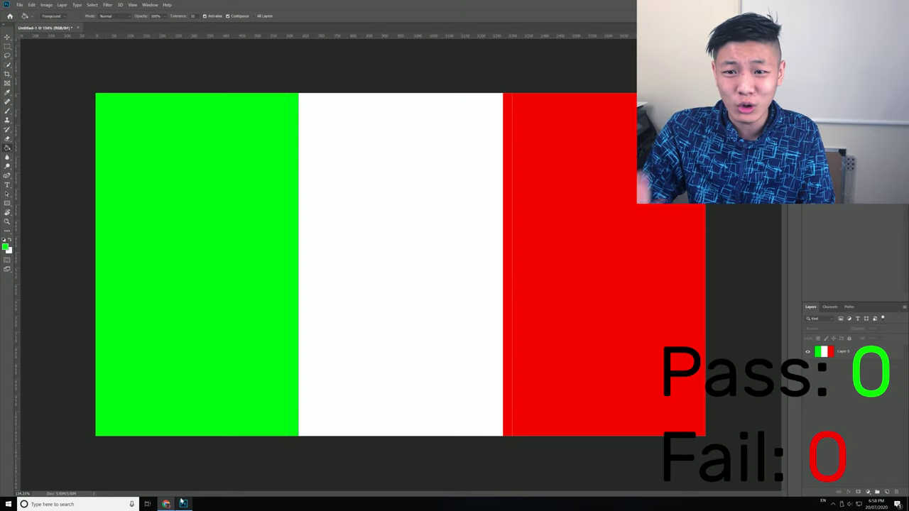
- Switch back to Photoshop and clear the green, white and red flag from Layer 0, leaving a plain white canvas
click(183, 504)
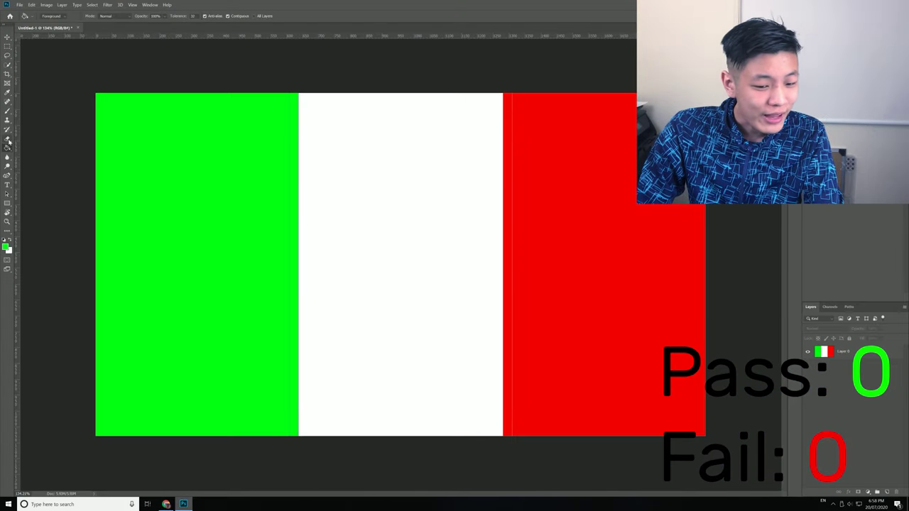
click(840, 355)
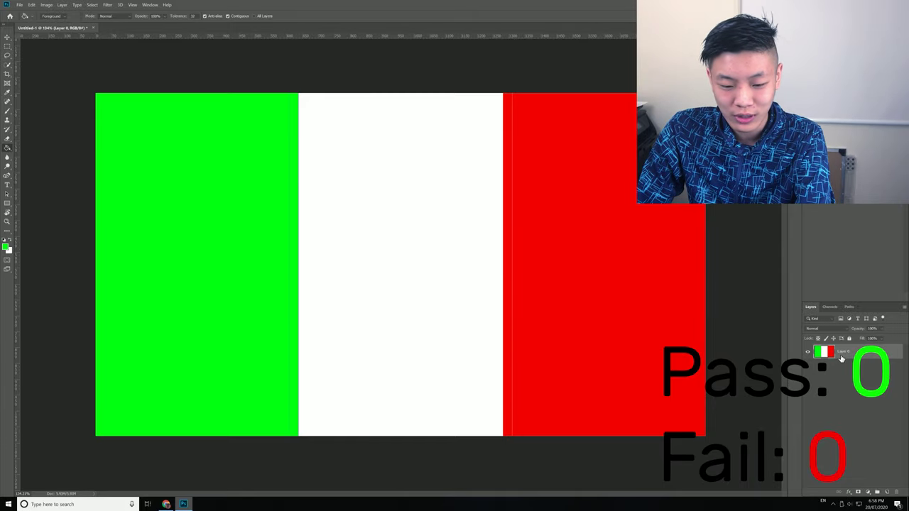
mouse_move(473, 137)
mouse_down()
mouse_move(499, 171)
mouse_move(674, 253)
mouse_move(40, 245)
mouse_move(8, 264)
mouse_move(36, 263)
mouse_up()
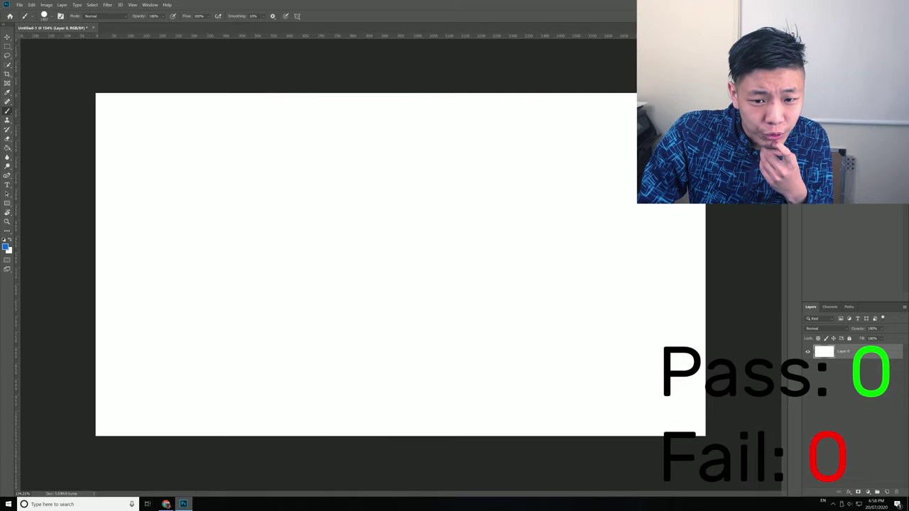
- Paint a dark blue horizontal band across the top quarter of the canvas with a large brush and a yellow band directly below it
right_click(330, 168)
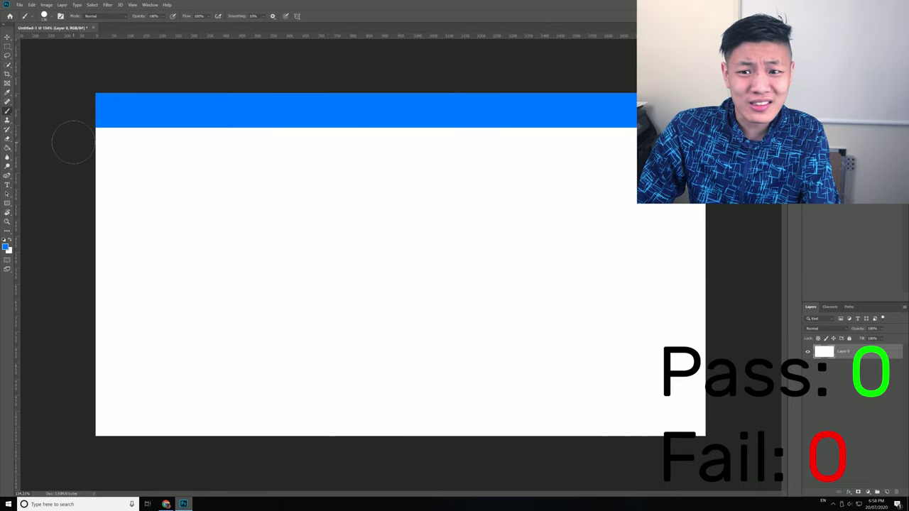
mouse_move(73, 142)
mouse_down()
mouse_move(197, 142)
mouse_move(689, 189)
mouse_up()
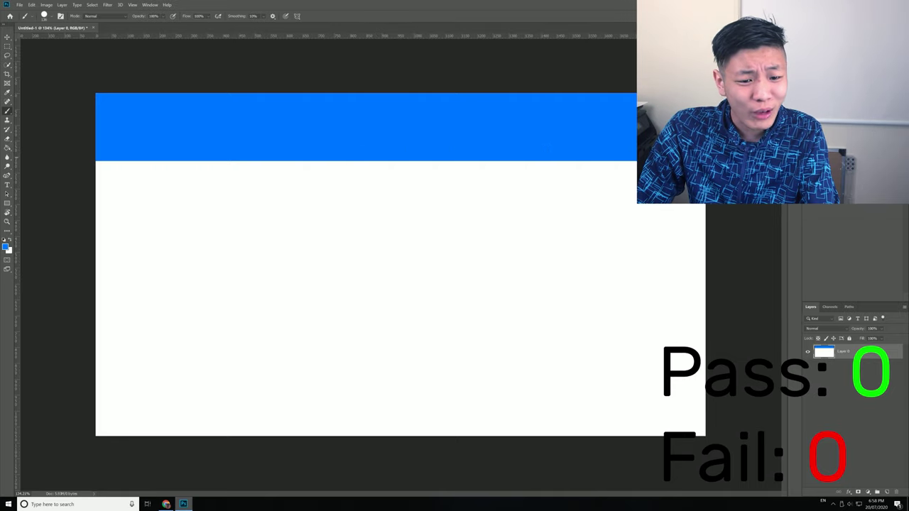
drag(625, 153, 29, 153)
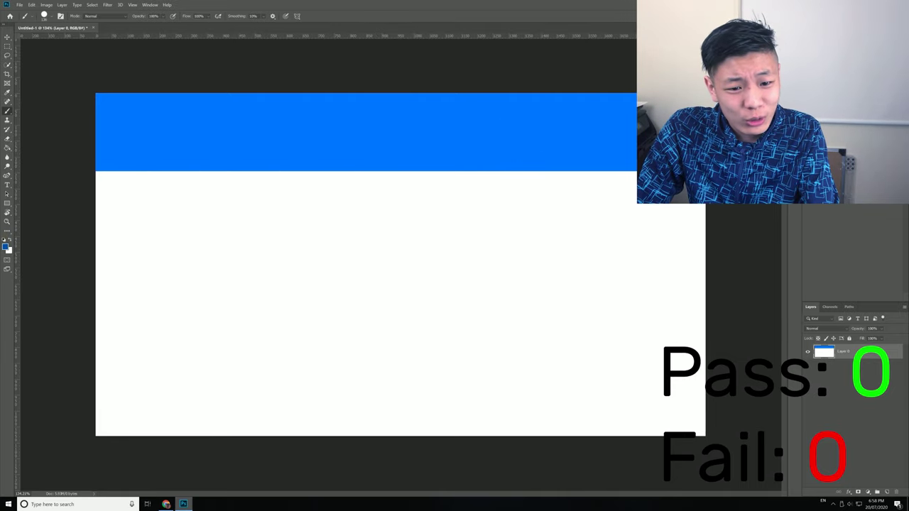
mouse_move(632, 108)
mouse_down()
mouse_move(78, 108)
mouse_move(625, 135)
mouse_move(28, 162)
mouse_up()
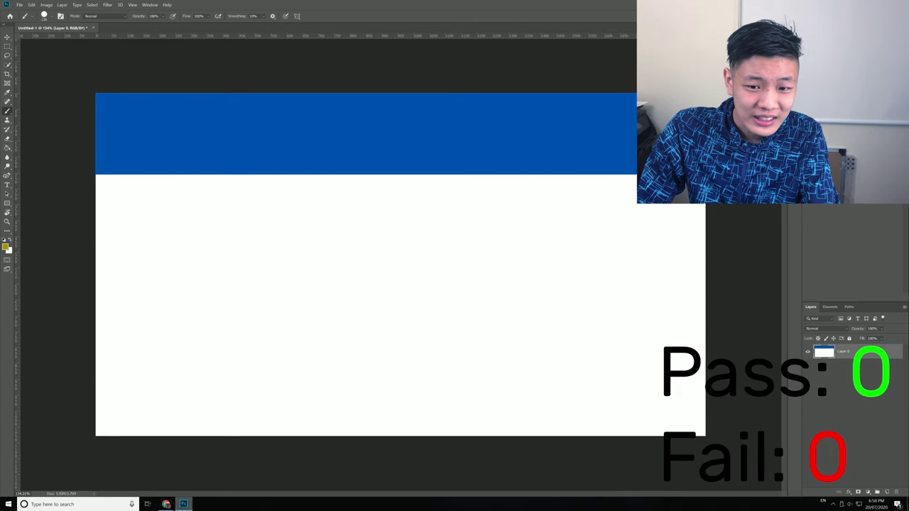
drag(85, 192, 704, 192)
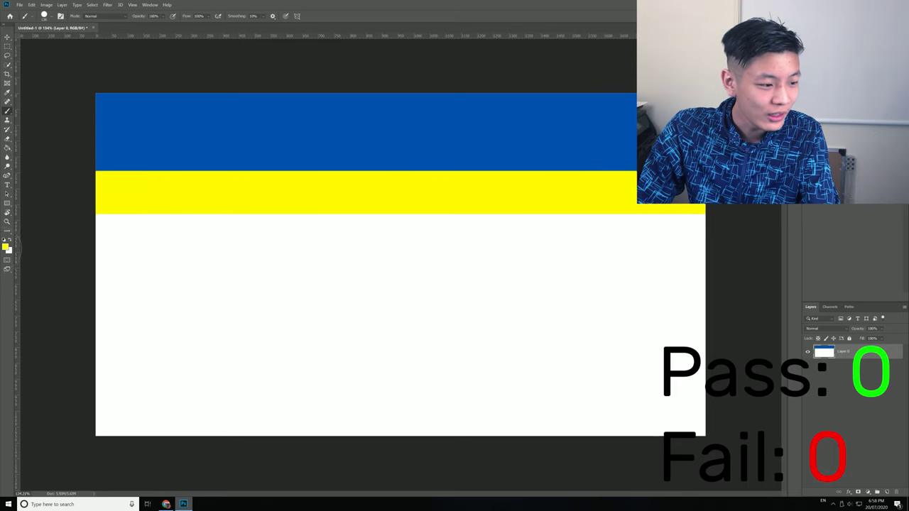
- Extend the yellow band down to about three quarters of the canvas and paint the remaining bottom strip red
mouse_move(106, 224)
mouse_down()
mouse_move(721, 241)
mouse_move(10, 254)
mouse_up()
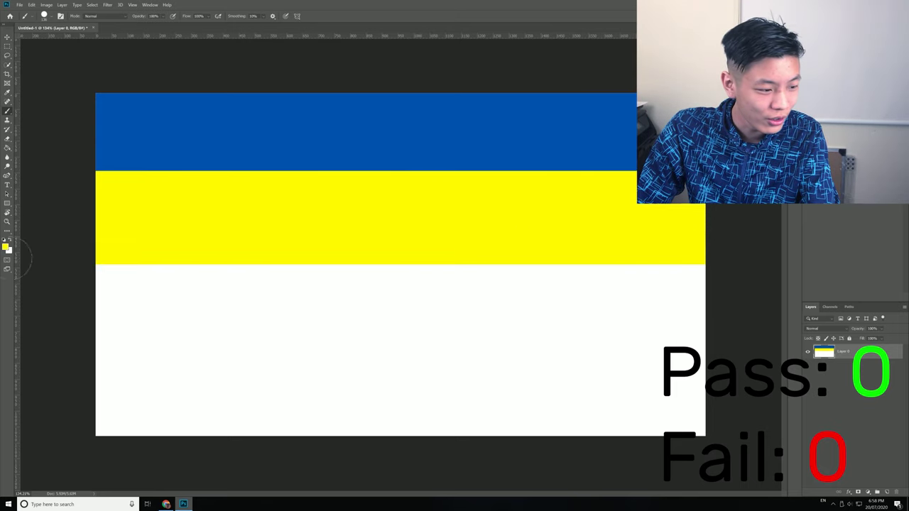
drag(95, 278, 764, 296)
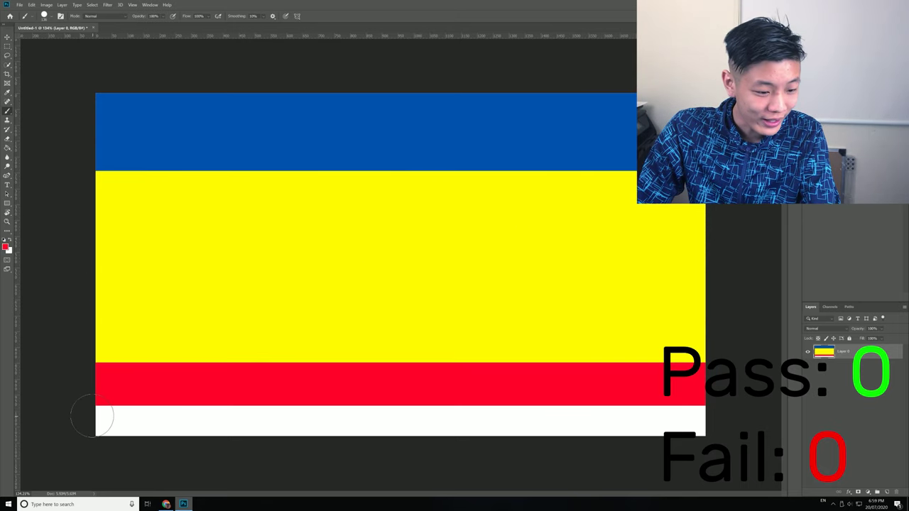
drag(93, 416, 790, 421)
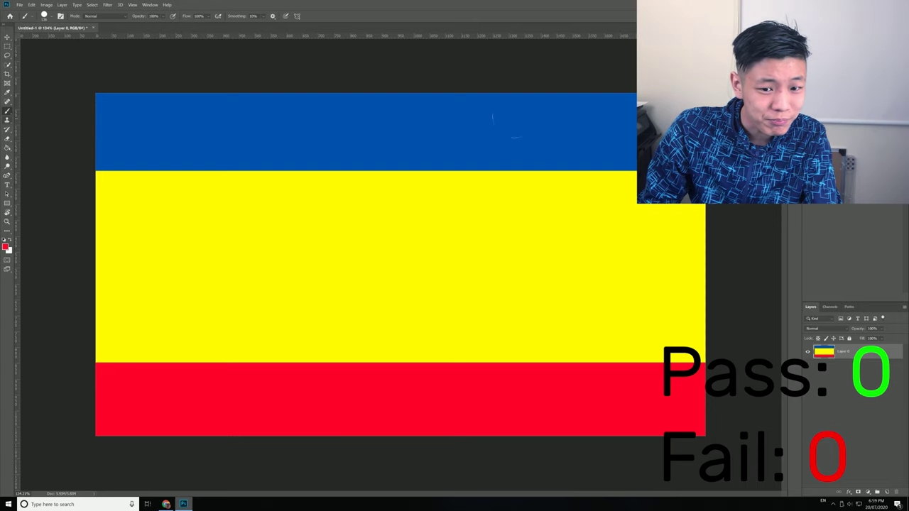
- Draw a closed shield outline in bright blue with a smaller brush on the left of the yellow band and fill it with the same blue
click(845, 71)
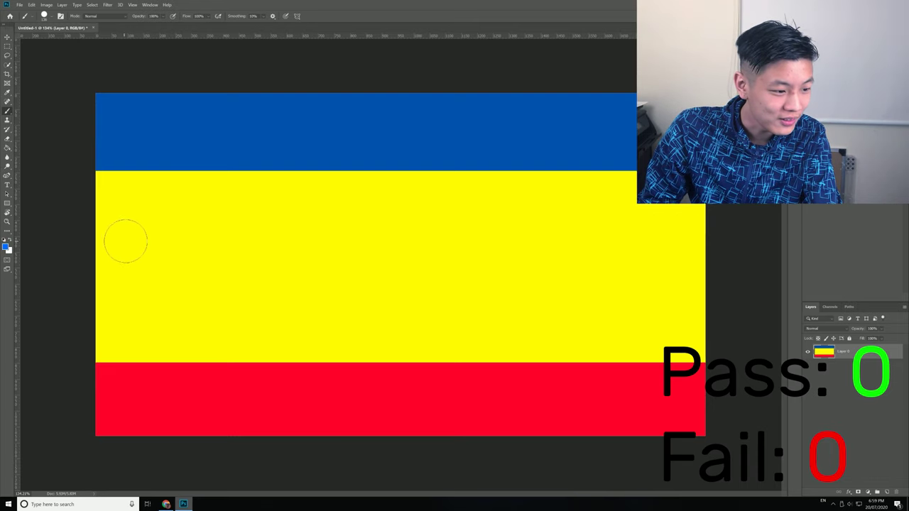
right_click(252, 243)
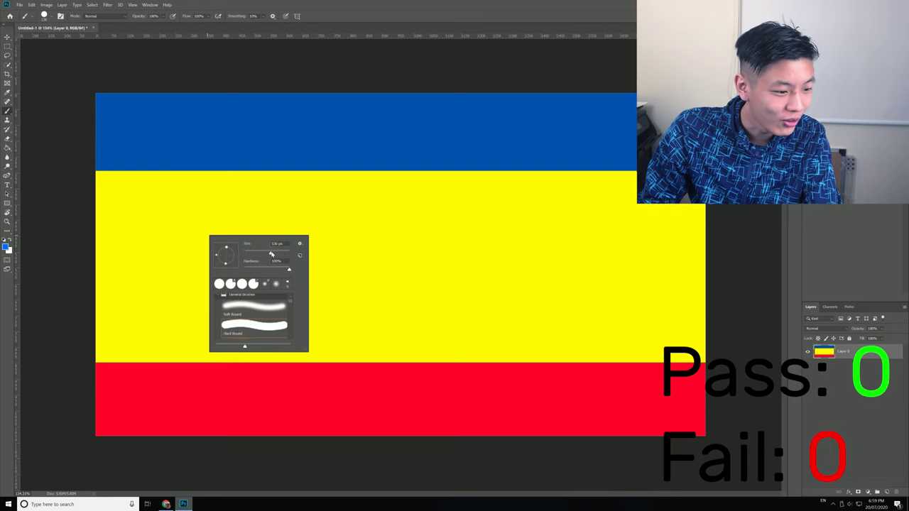
click(162, 210)
mouse_move(256, 220)
mouse_down()
mouse_move(170, 220)
mouse_move(184, 312)
mouse_move(261, 255)
mouse_move(264, 216)
mouse_up()
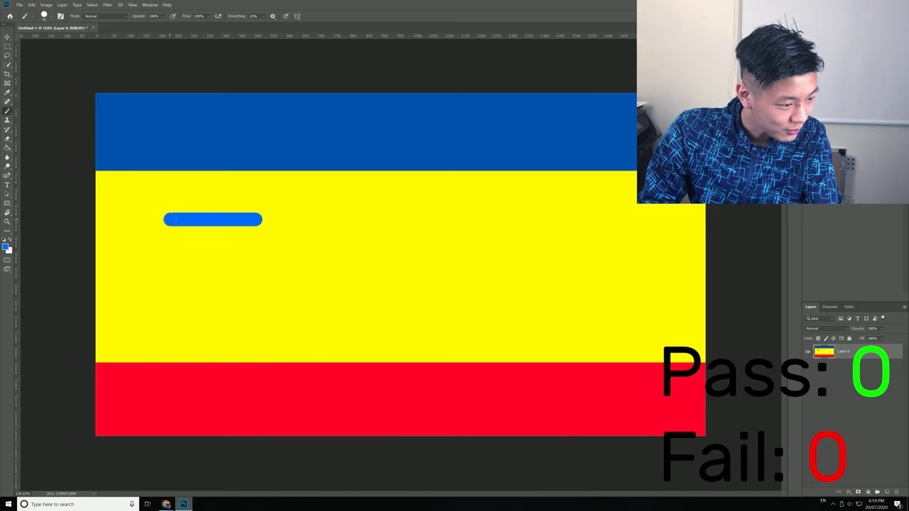
key(i)
click(7, 148)
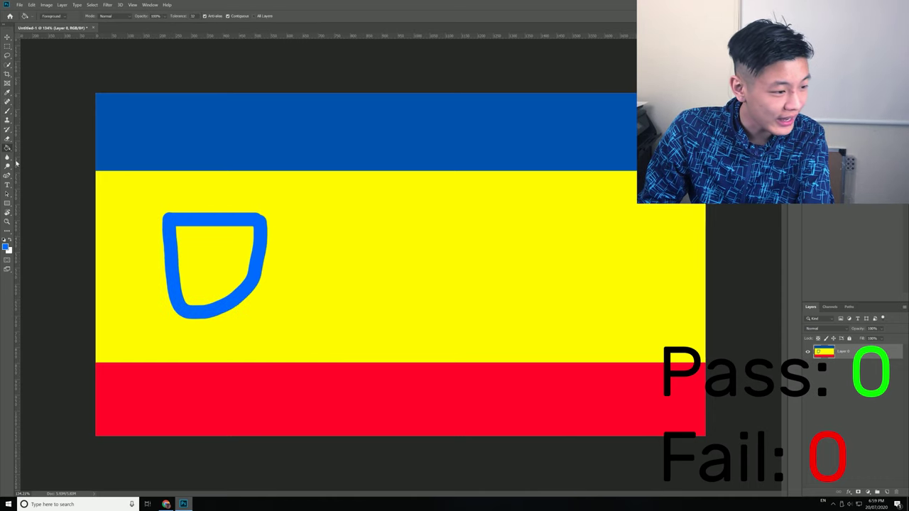
click(224, 266)
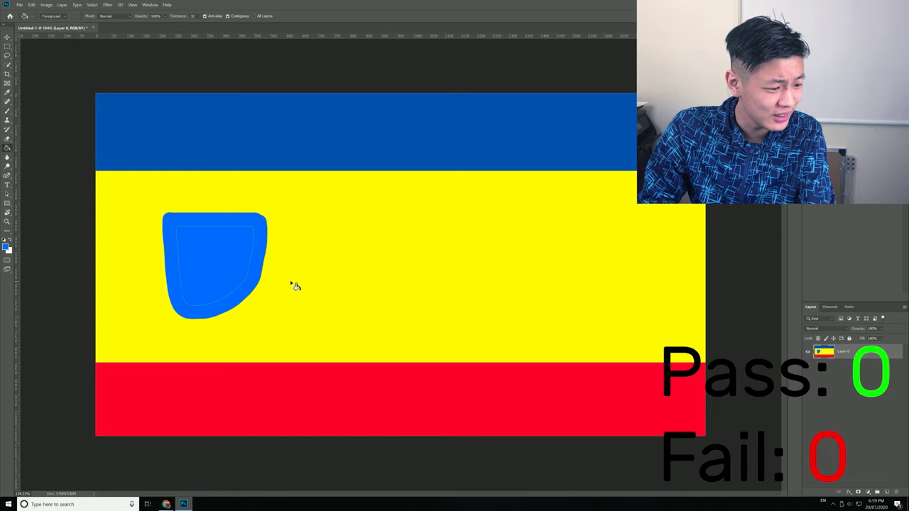
- Paint a white cross on the blue shield and save the flag image
key(b)
drag(208, 224, 208, 295)
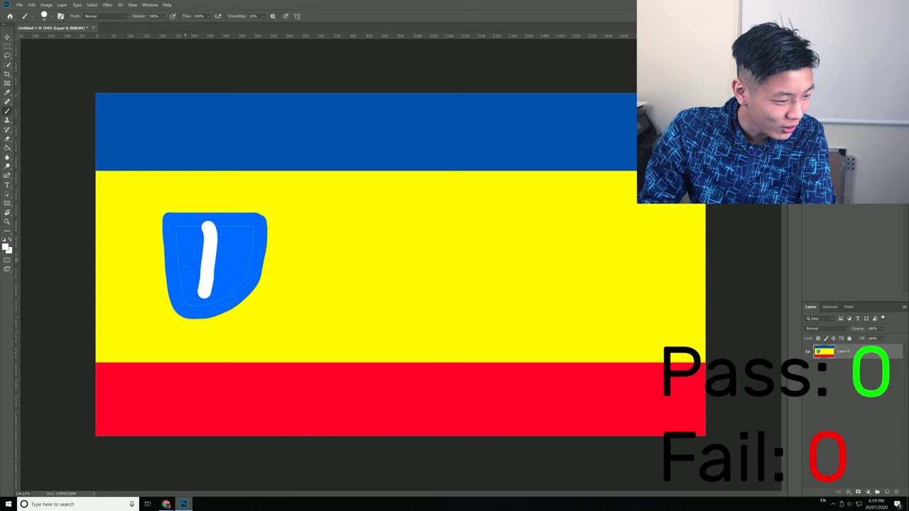
drag(178, 257, 257, 253)
scroll(298, 308, down, 3)
scroll(401, 270, up, 2)
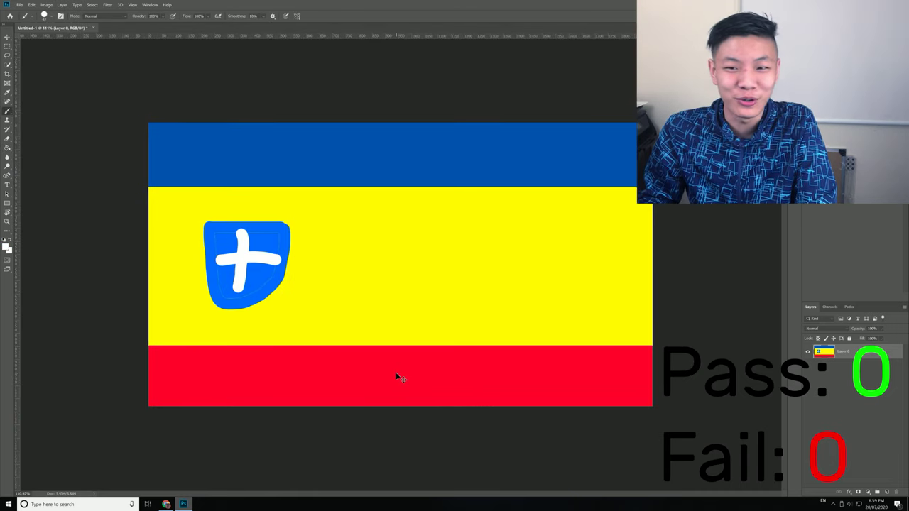
key(ctrl+s)
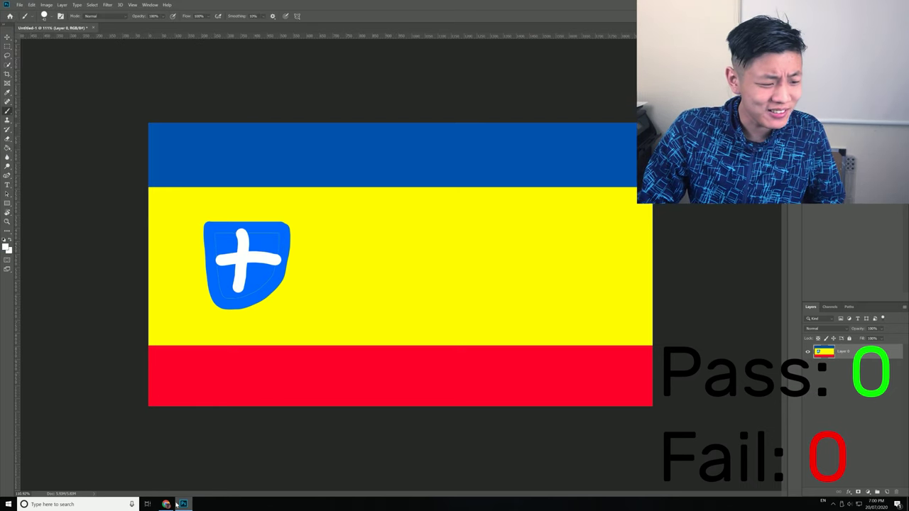
- Switch to Chrome, run a Google search by image with Untitled-1.png and look for "andorra" on the results page
click(165, 504)
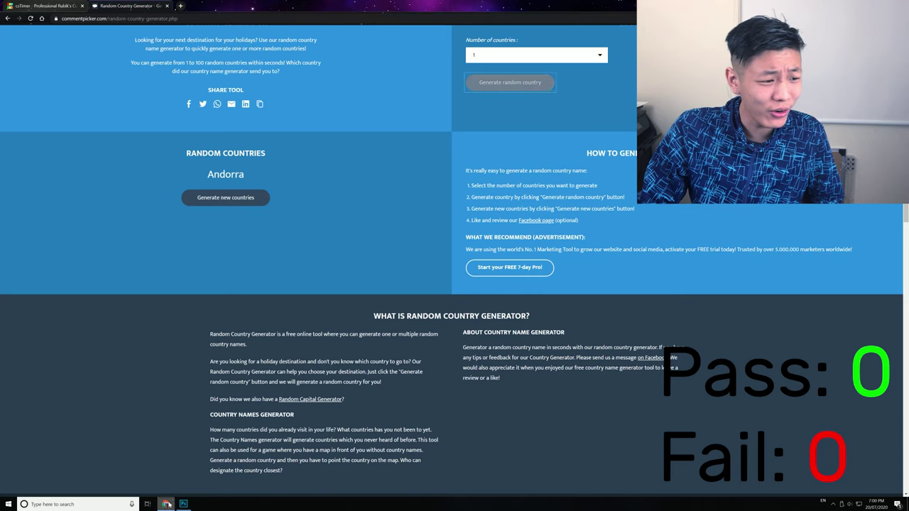
scroll(459, 367, up, 2)
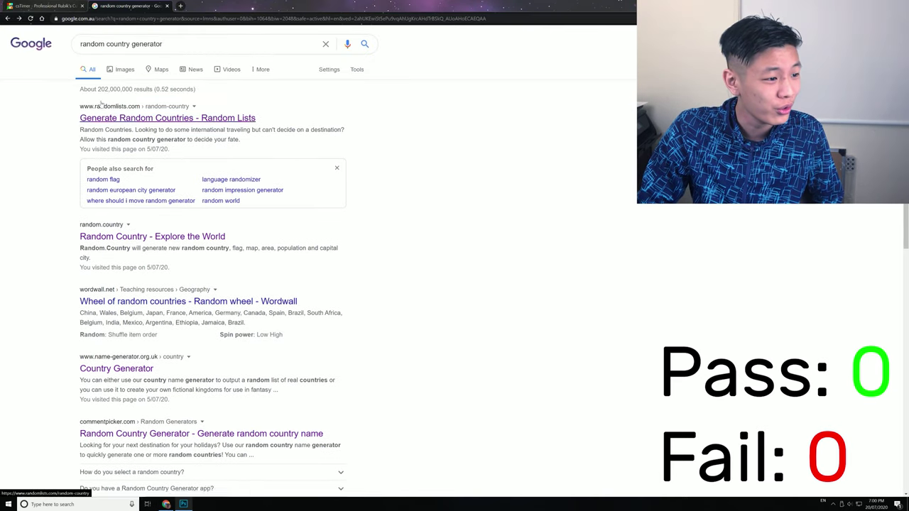
click(124, 70)
drag(487, 155, 183, 78)
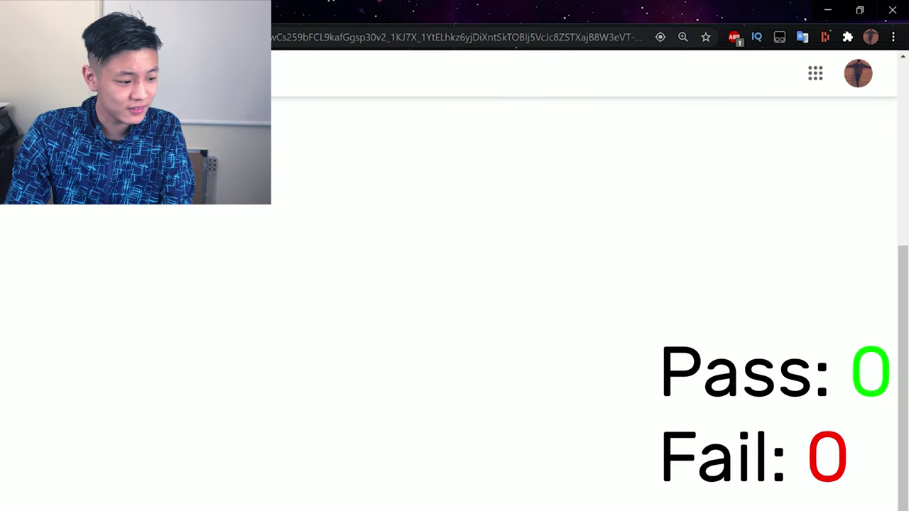
key(ctrl+f)
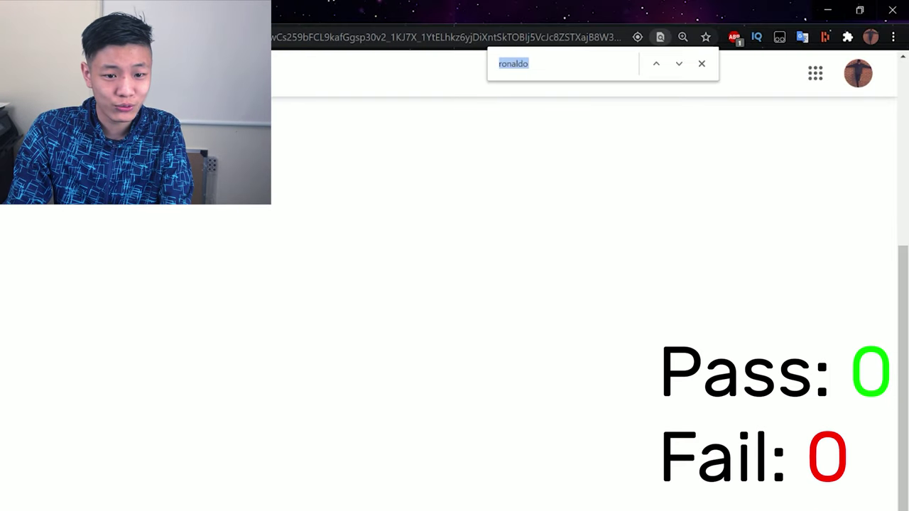
text(andorra)
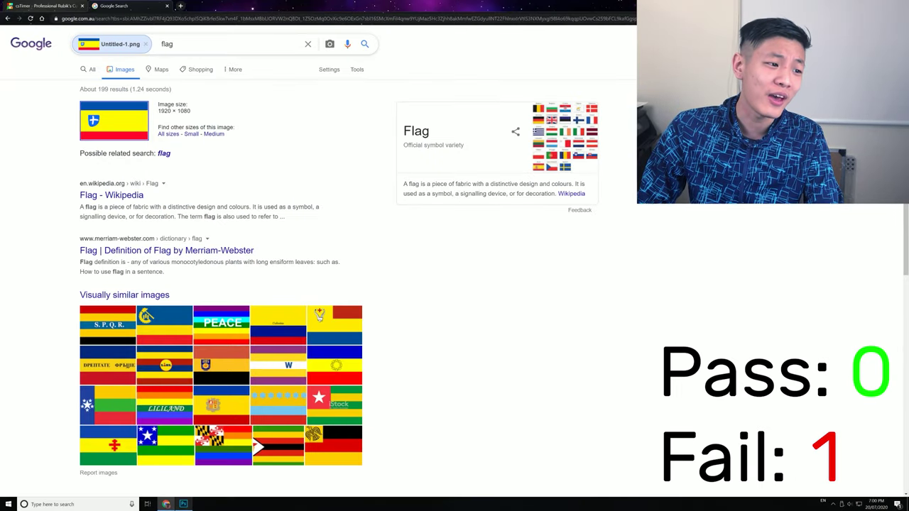
- Search Google for "andorra" and compare the country's real flag with the painted Untitled-1.png
click(145, 44)
drag(142, 44, 3, 49)
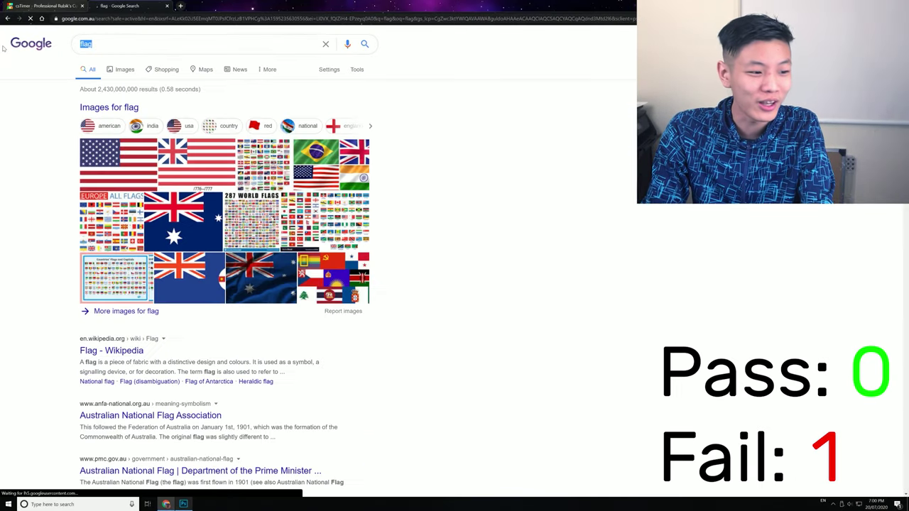
key(BackSpace)
text(andorra)
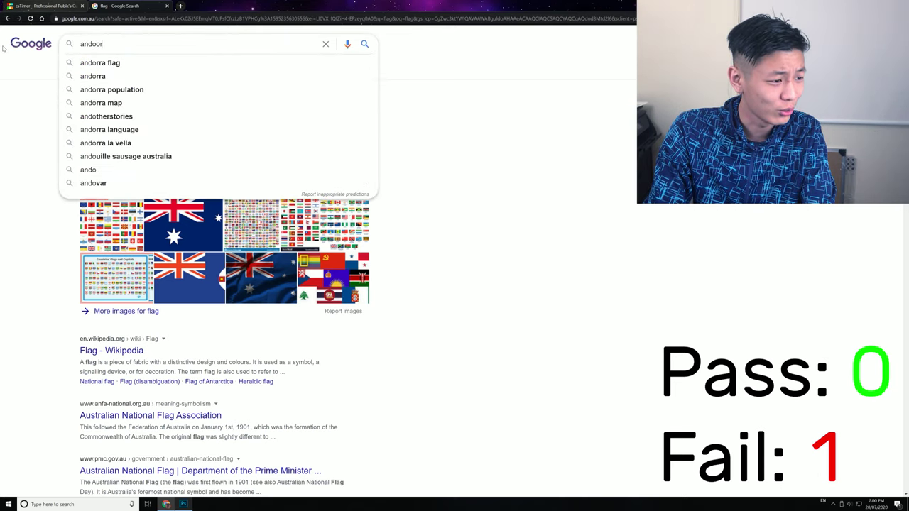
key(Return)
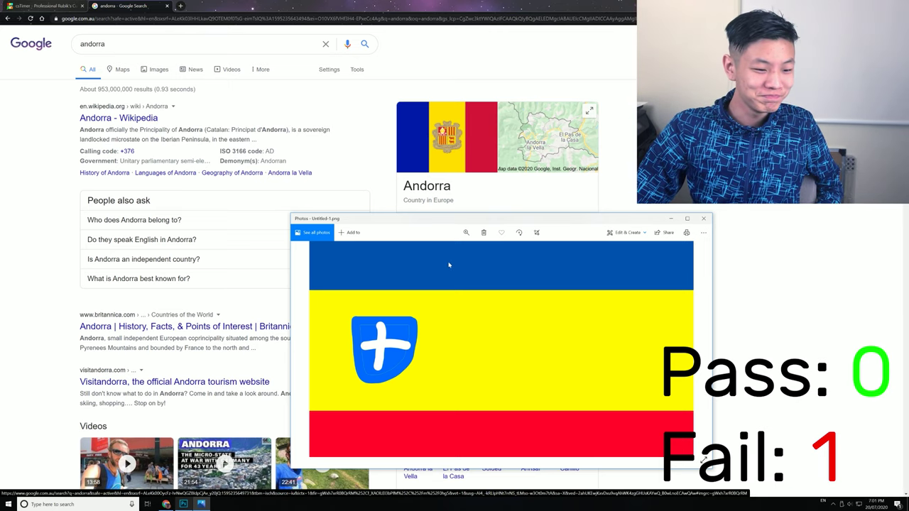
drag(449, 240, 526, 207)
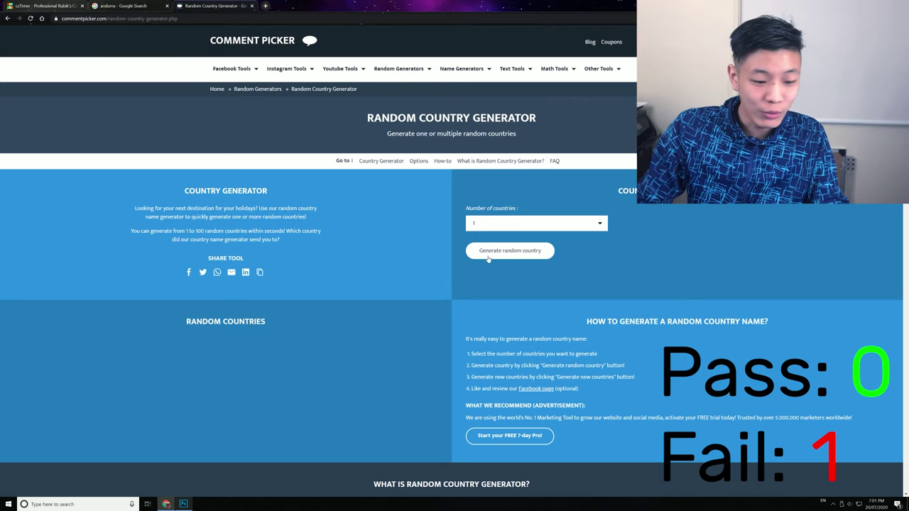
- Generate one random country with the Comment Picker generator and switch back to Photoshop
click(488, 258)
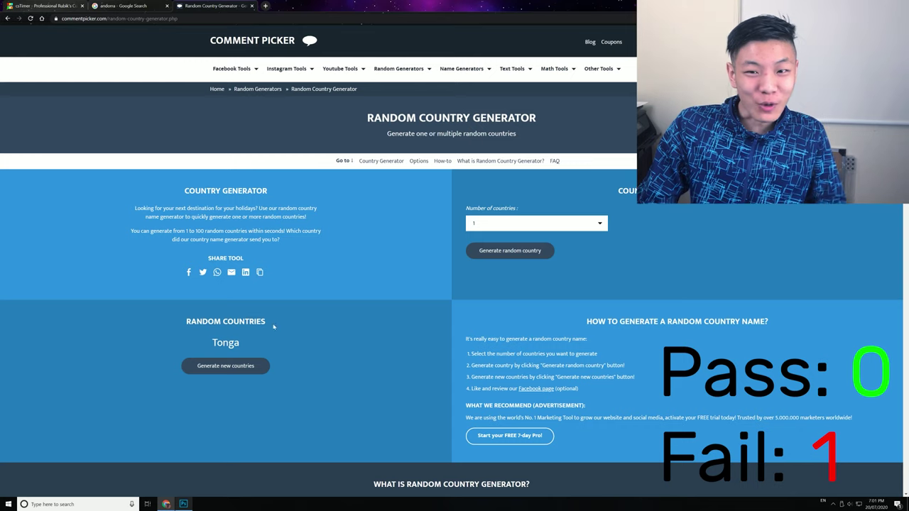
click(185, 503)
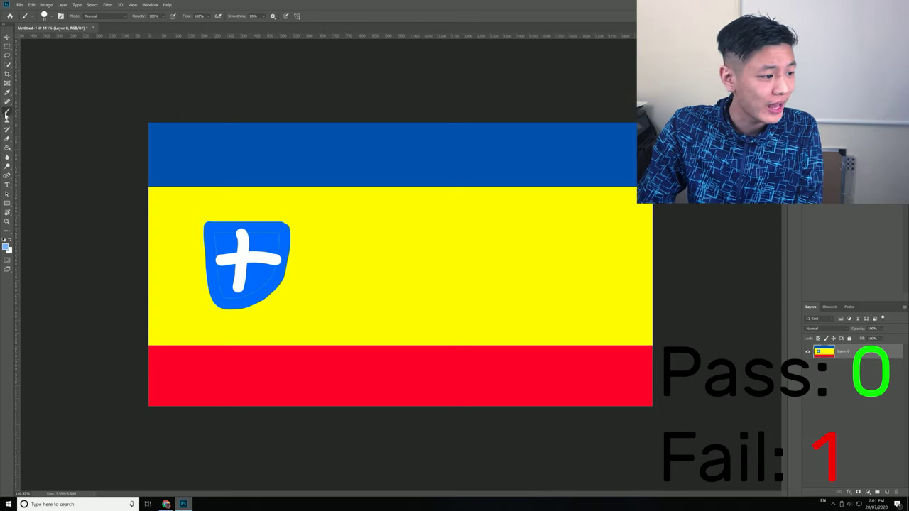
- Paint over the whole flag with a large brush until the canvas is a uniform light blue
right_click(371, 206)
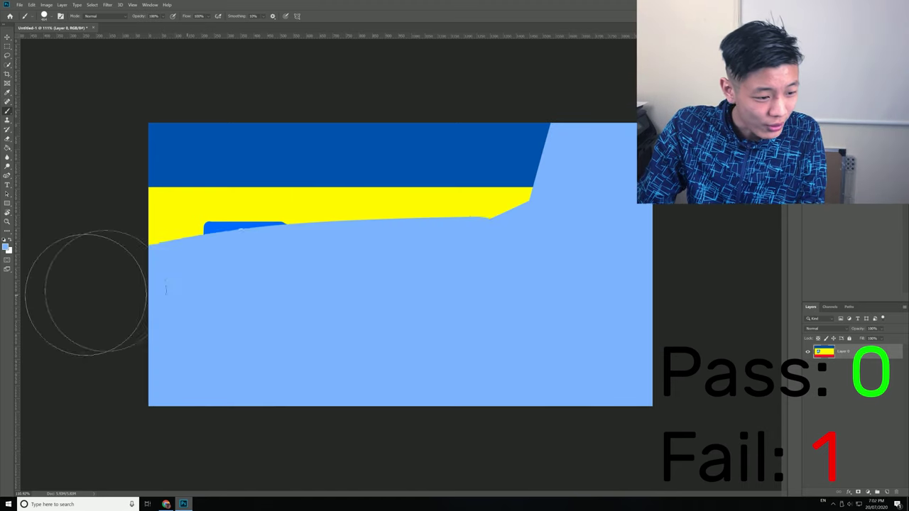
mouse_move(85, 292)
mouse_down()
mouse_move(588, 182)
mouse_move(185, 159)
mouse_move(192, 243)
mouse_up()
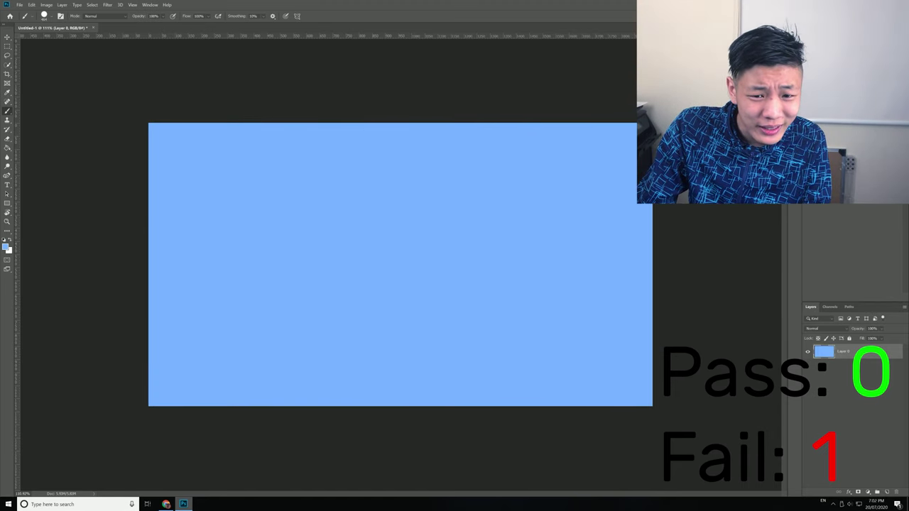
mouse_move(597, 160)
mouse_down()
mouse_move(588, 241)
mouse_move(356, 159)
mouse_move(320, 113)
mouse_move(171, 170)
mouse_move(203, 176)
mouse_up()
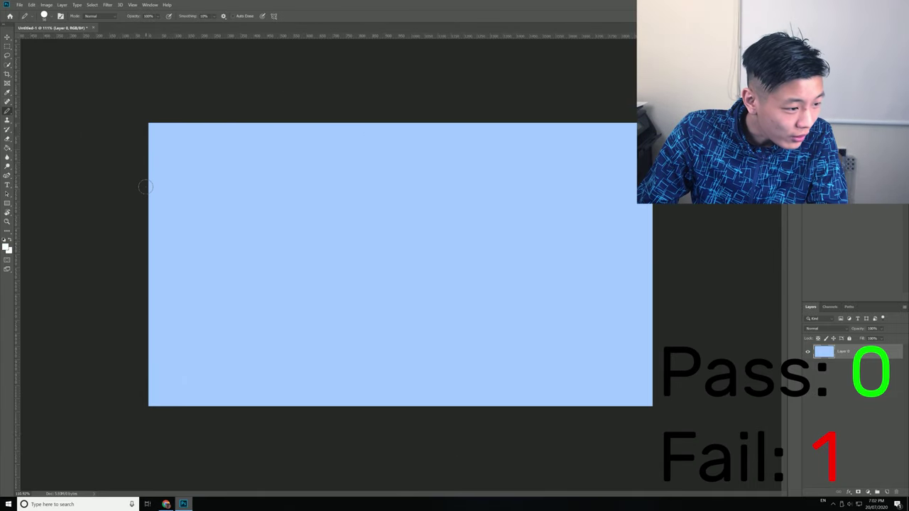
drag(146, 182, 284, 180)
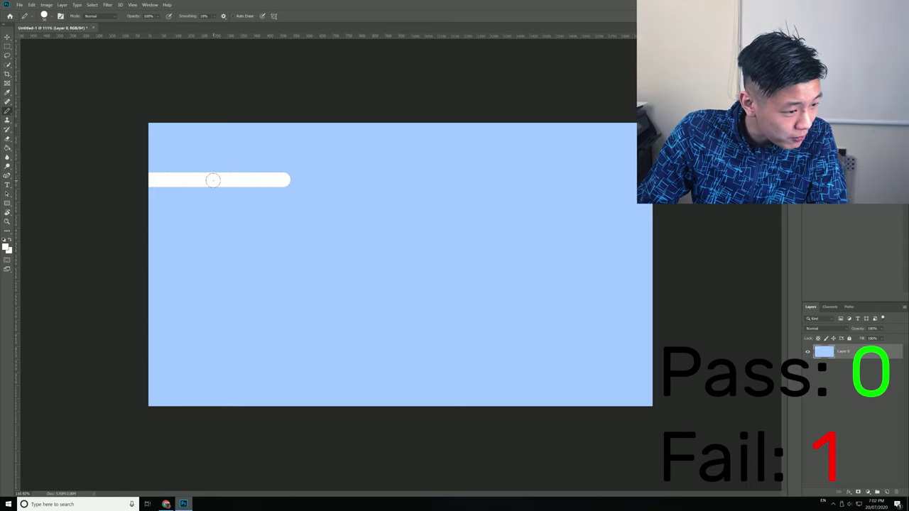
mouse_move(214, 179)
mouse_down()
mouse_move(214, 126)
mouse_move(215, 228)
mouse_up()
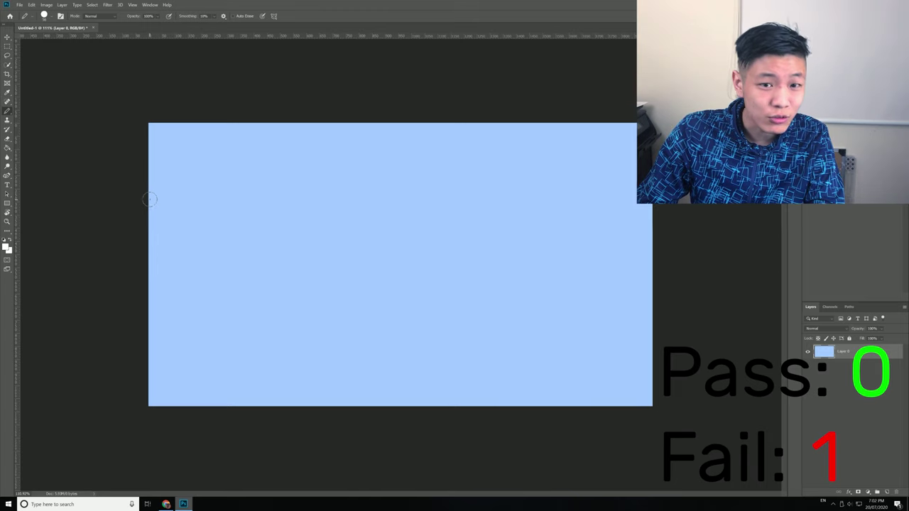
drag(149, 198, 358, 207)
key(ctrl+z)
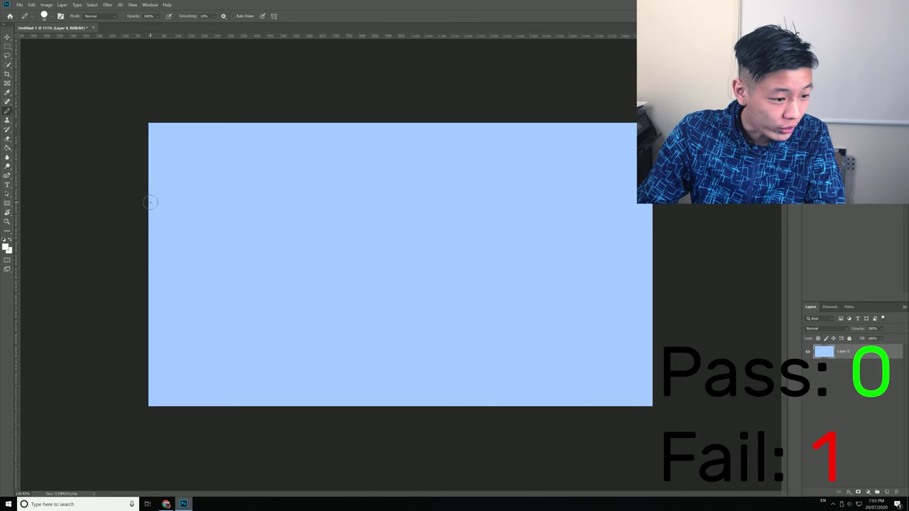
- Paint a white upright cross in the canvas's upper-left quarter with two straight white diagonals through its centre, then enlarge the brush
mouse_move(148, 201)
mouse_down()
mouse_move(349, 202)
mouse_move(378, 218)
mouse_up()
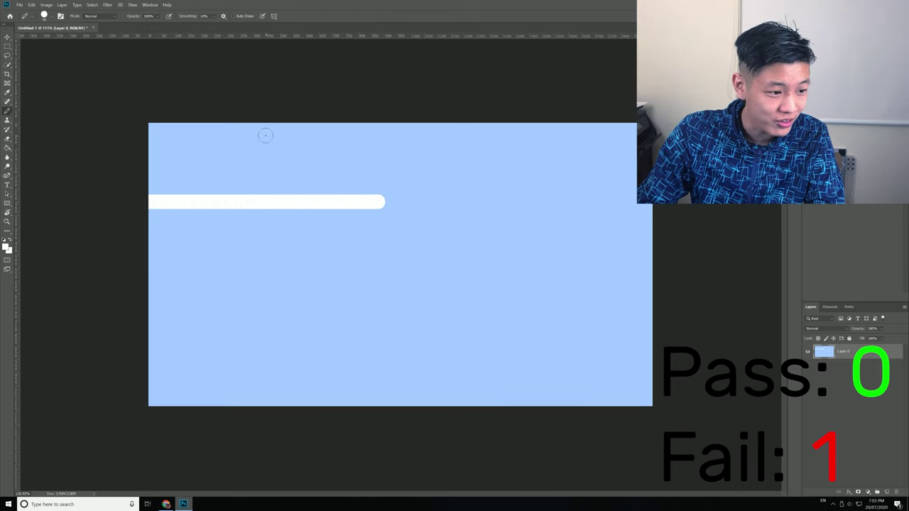
drag(261, 128, 260, 272)
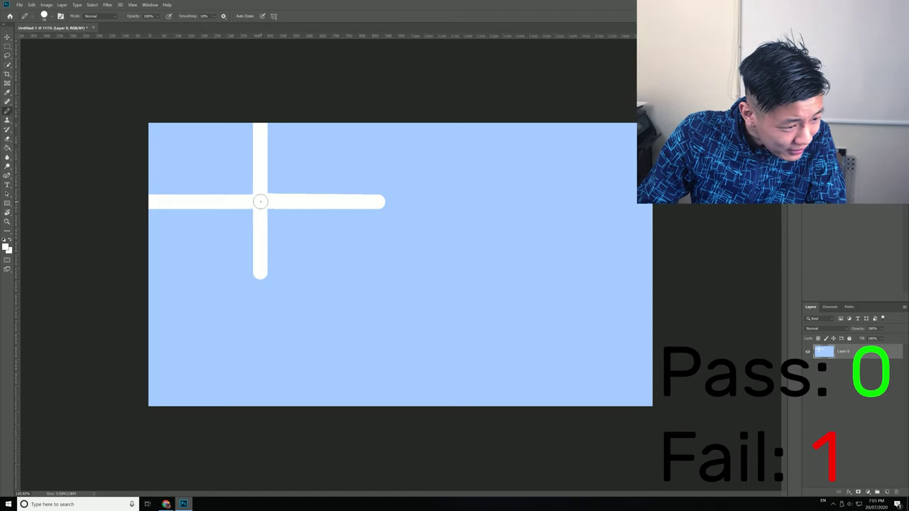
click(375, 274)
shift+click(139, 112)
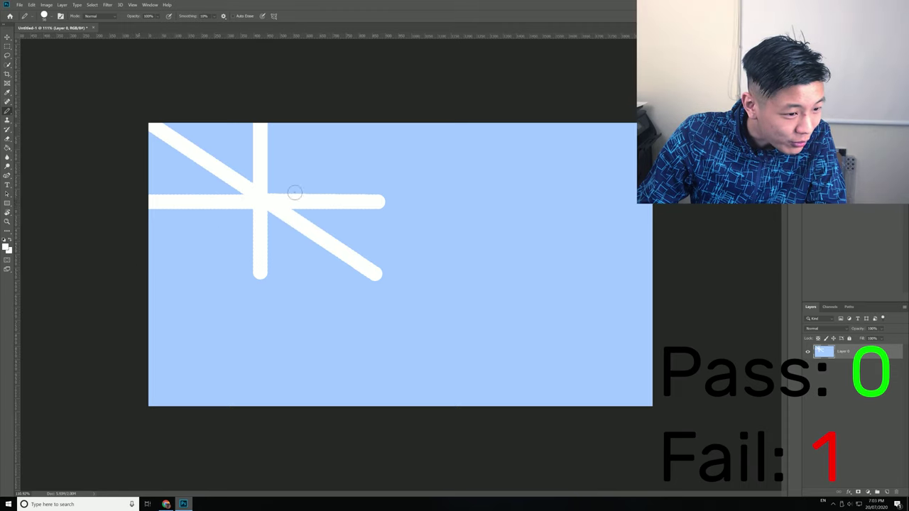
click(139, 271)
shift+click(381, 111)
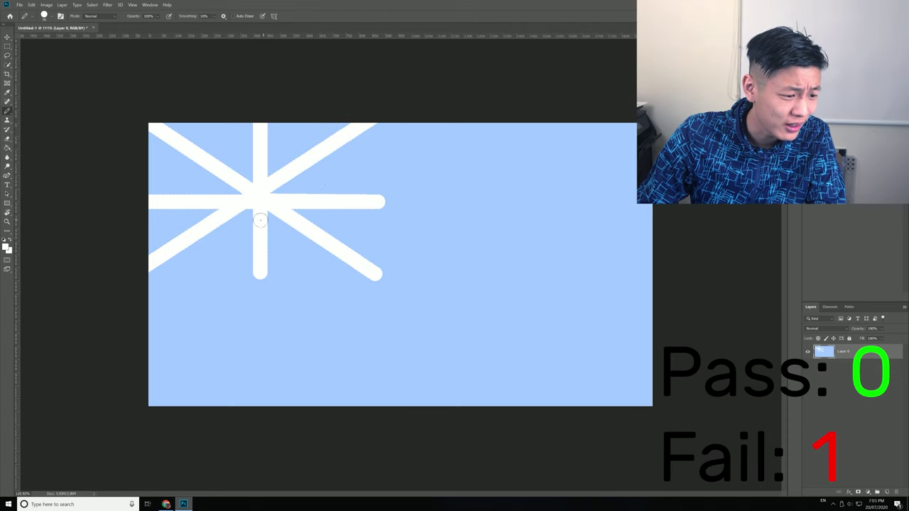
key(ctrl+z)
shift+click(279, 186)
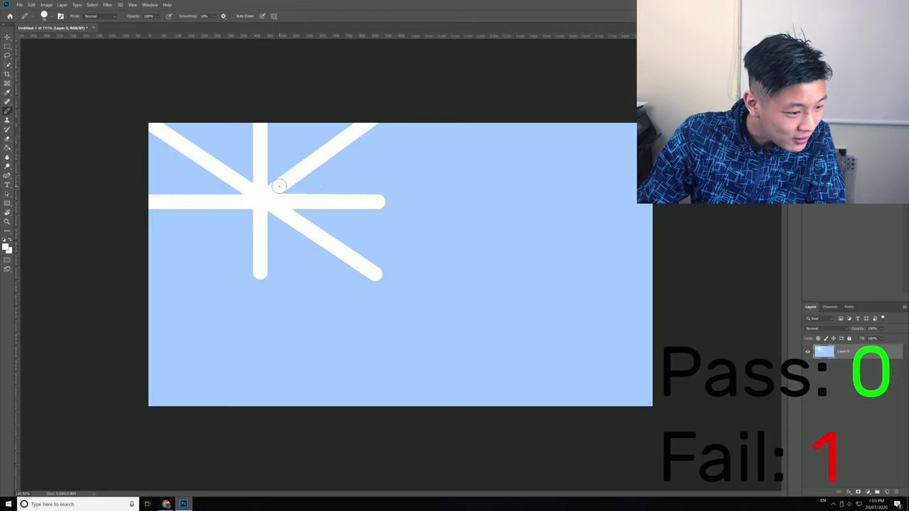
shift+click(142, 279)
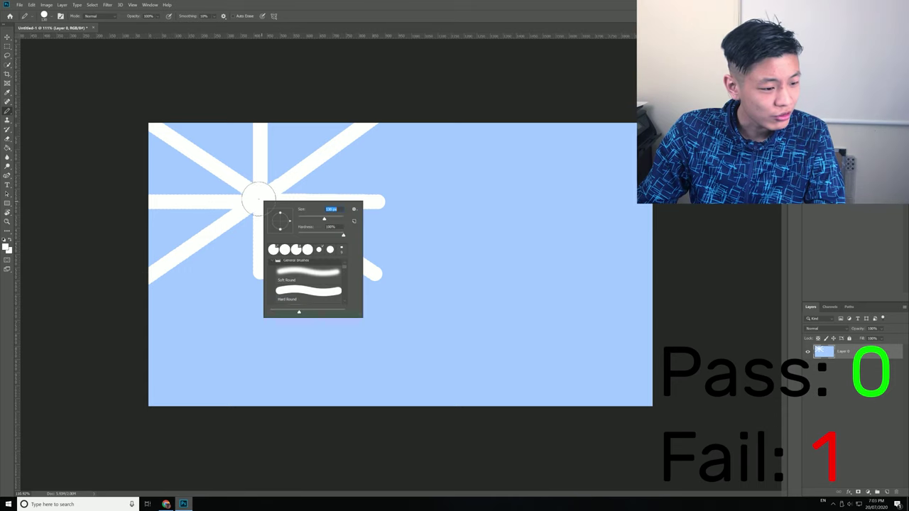
click(263, 200)
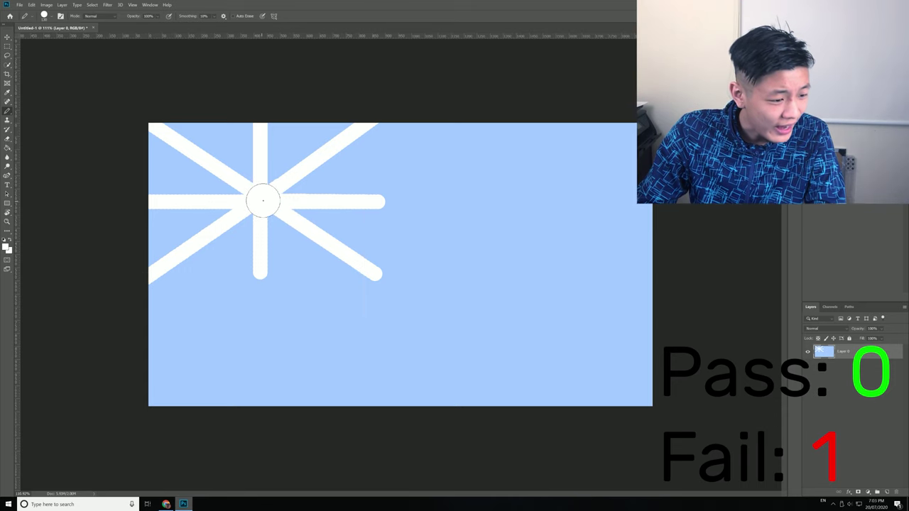
- Thicken the white upright cross by painting over its bars with a larger brush, leaving the diagonals thinner
right_click(264, 201)
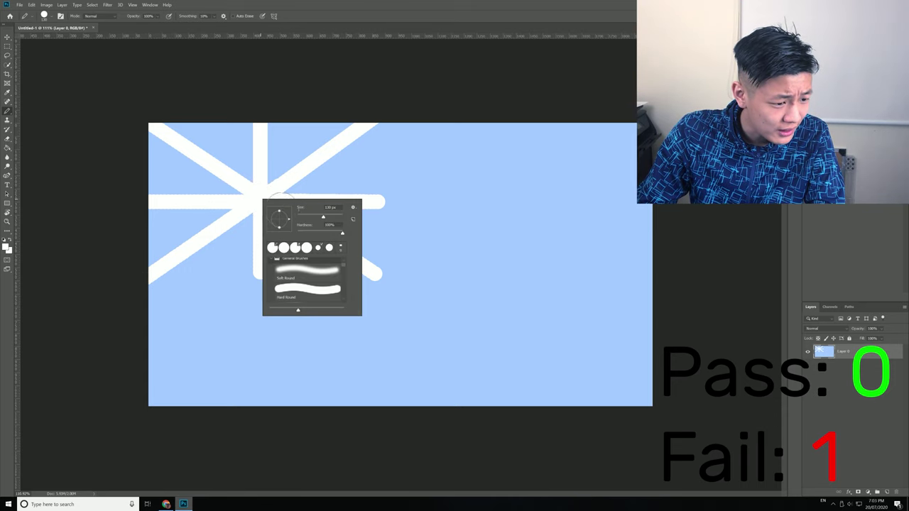
click(257, 117)
drag(260, 122, 260, 270)
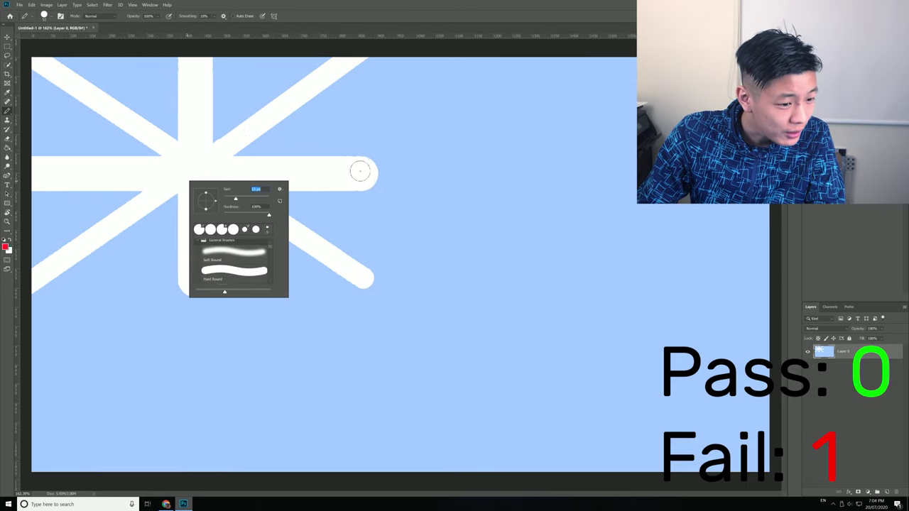
- Paint a red horizontal bar and a red vertical bar along the middle of the white upright cross
click(366, 174)
key(ctrl+z)
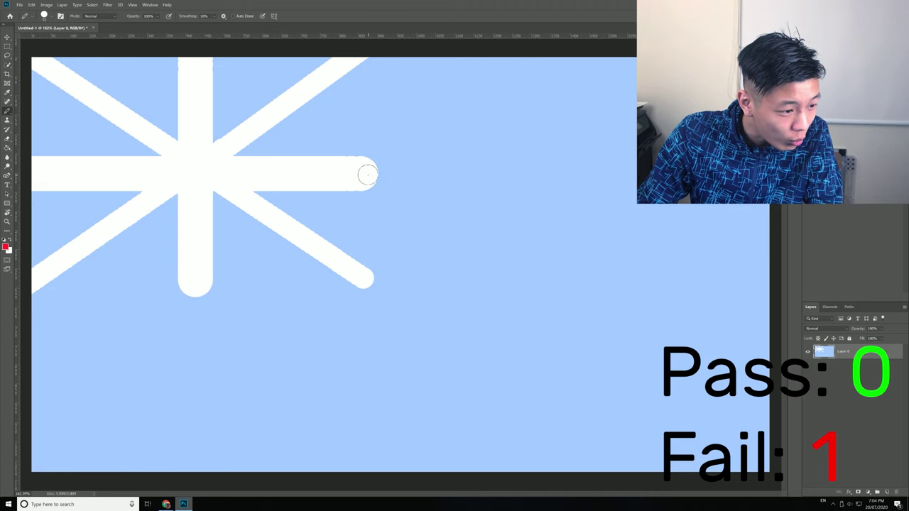
drag(368, 174, 28, 176)
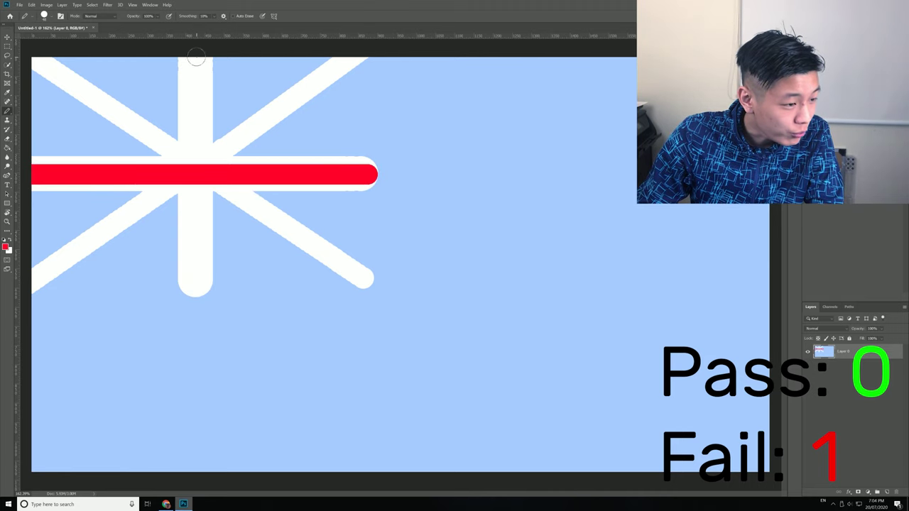
drag(196, 58, 196, 283)
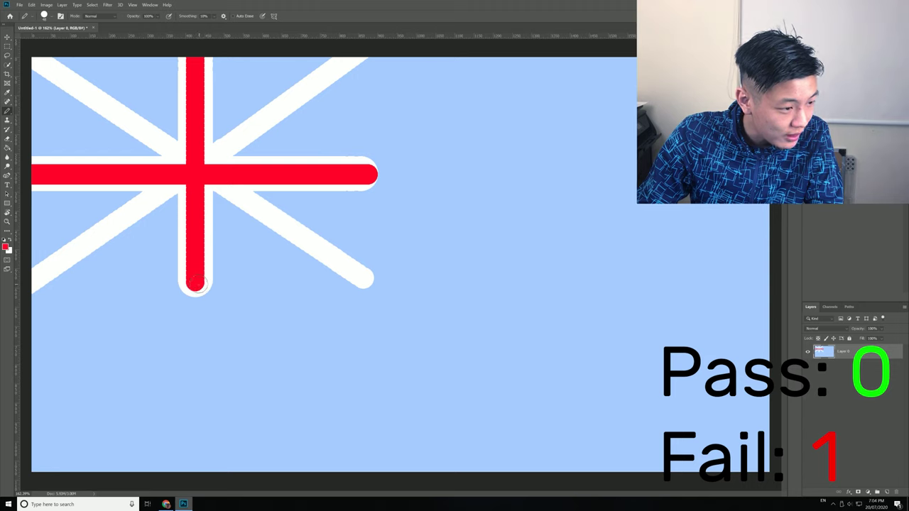
- Paint thin straight red lines along all four white diagonal arms with a smaller brush
right_click(223, 171)
text(25)
key(Return)
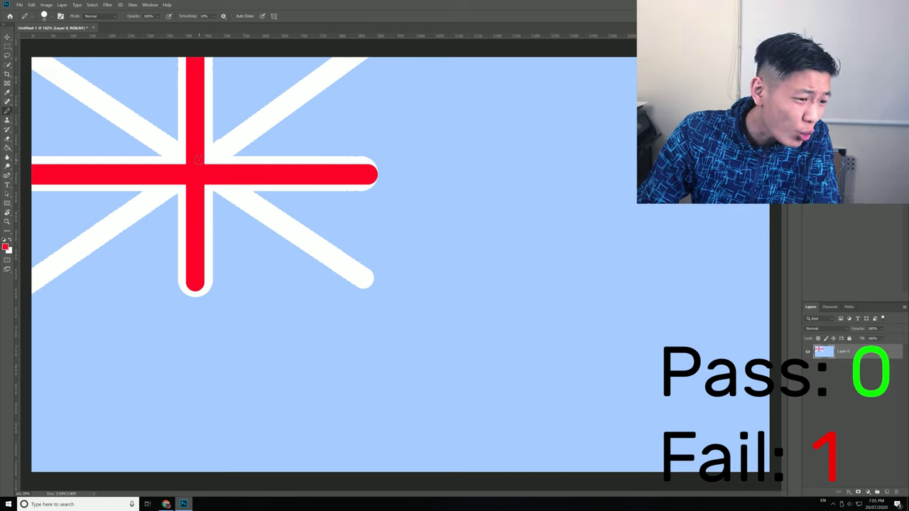
click(343, 58)
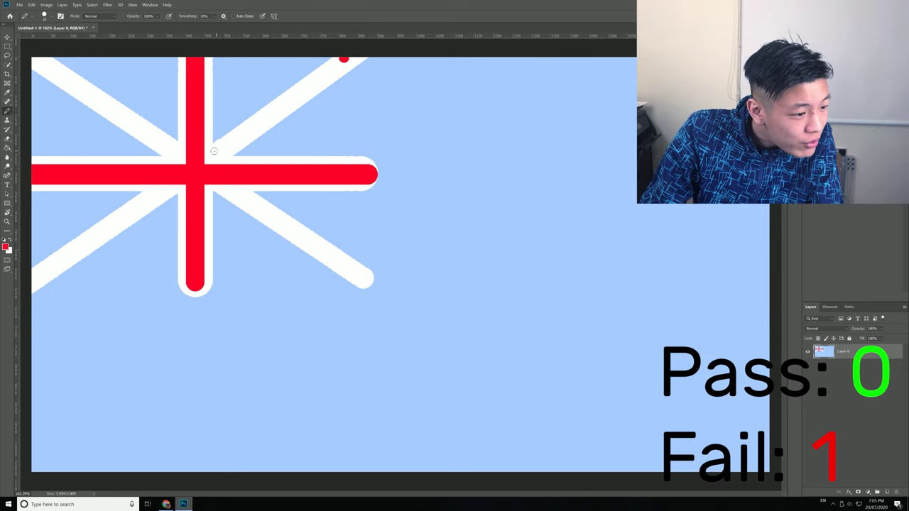
shift+click(205, 159)
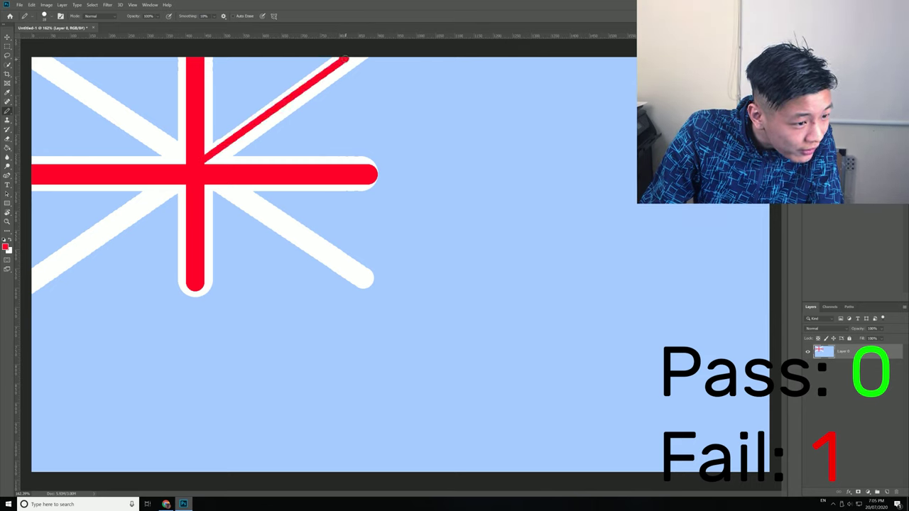
shift+click(366, 277)
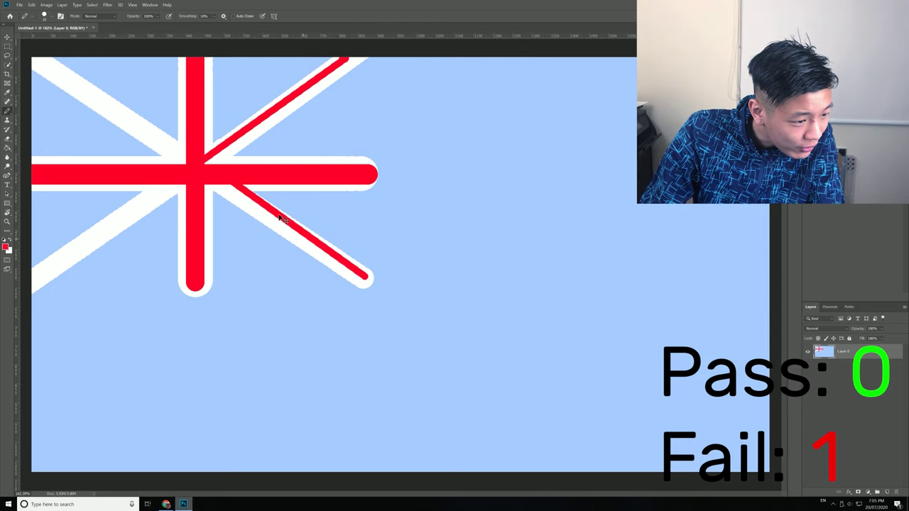
key(ctrl+z)
key(ctrl+shift+z)
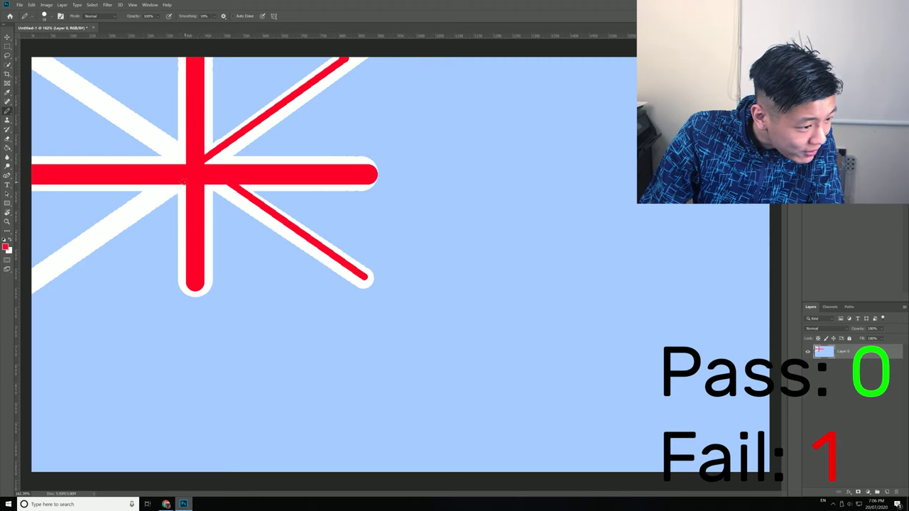
shift+click(30, 289)
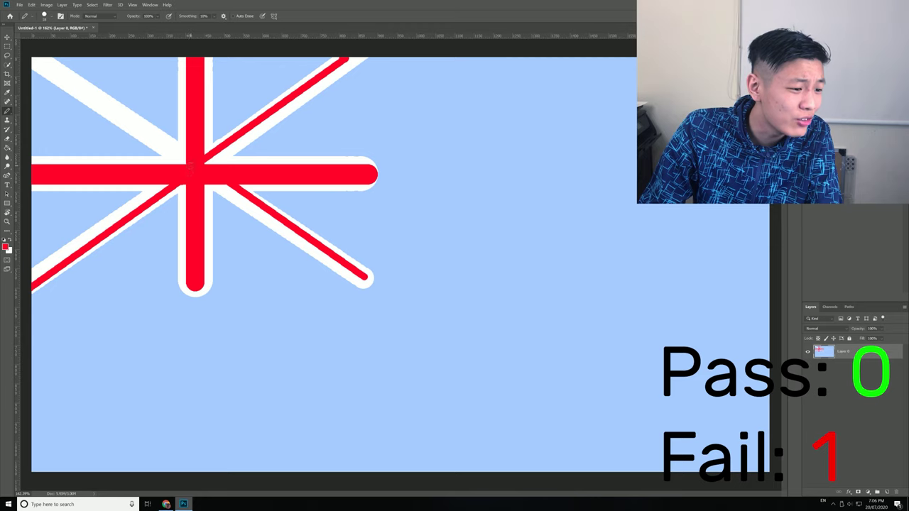
shift+click(35, 61)
- Draw a white circle in the flag's lower-right area and paint a thin red cross inside it
scroll(261, 213, down, 3)
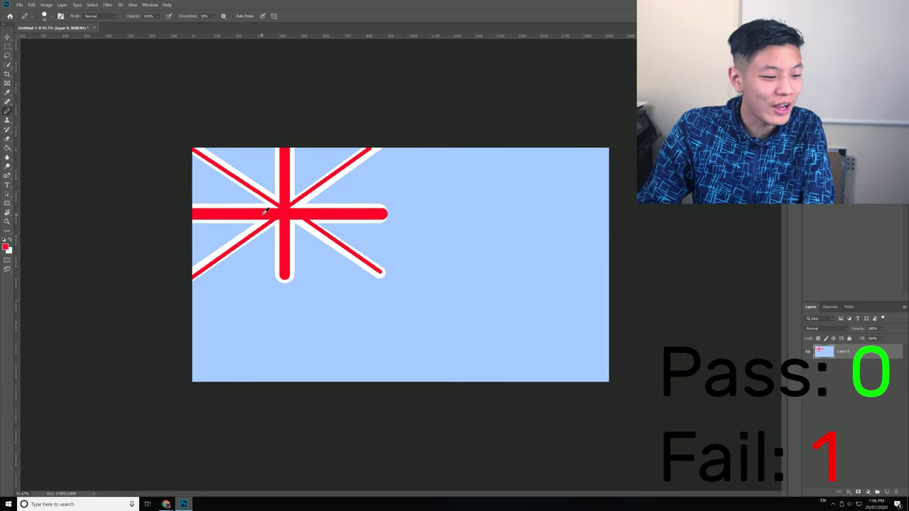
scroll(265, 211, down, 3)
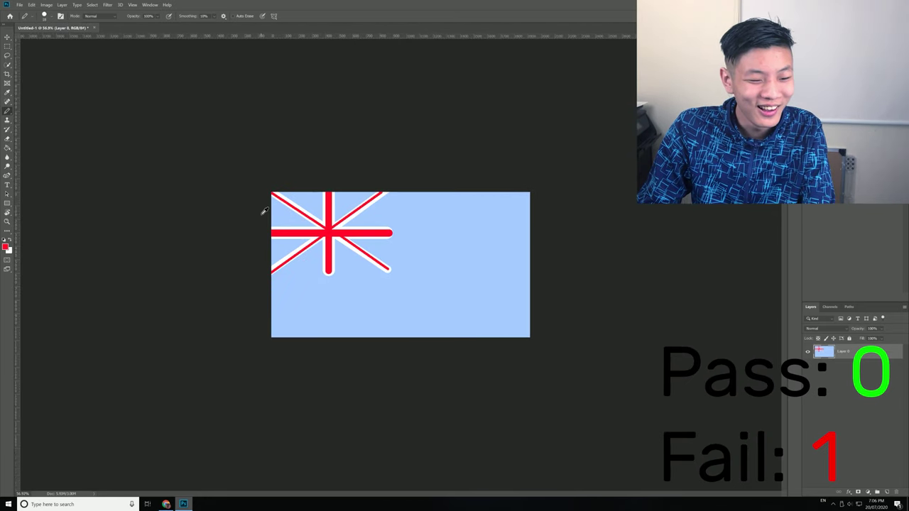
scroll(264, 211, up, 2)
scroll(264, 211, down, 1)
scroll(264, 211, up, 3)
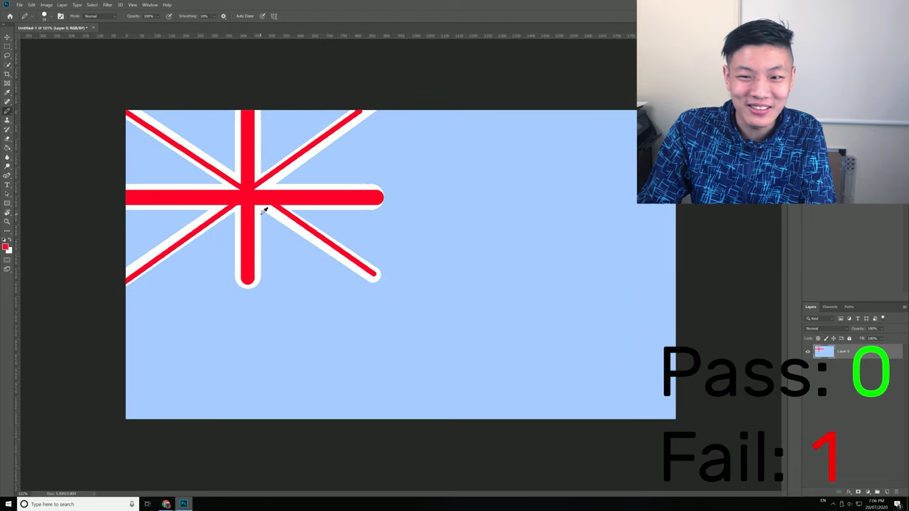
scroll(263, 211, up, 1)
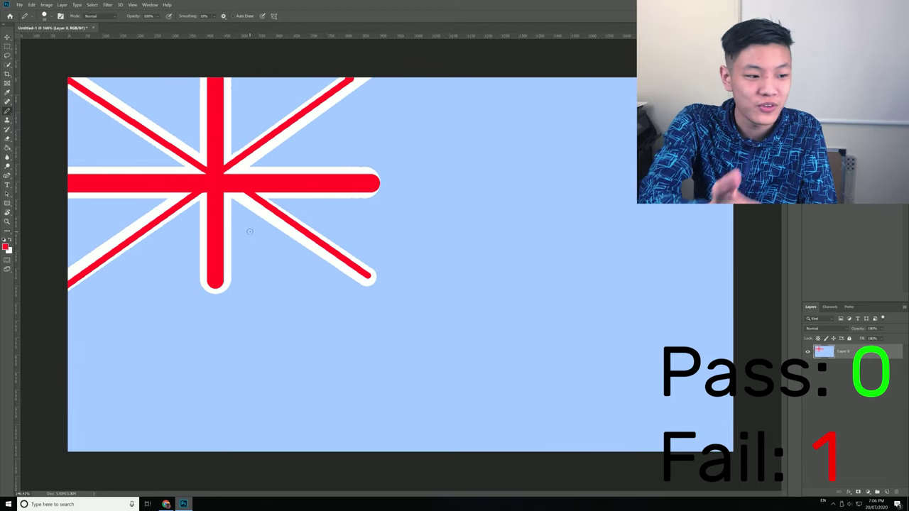
key(u)
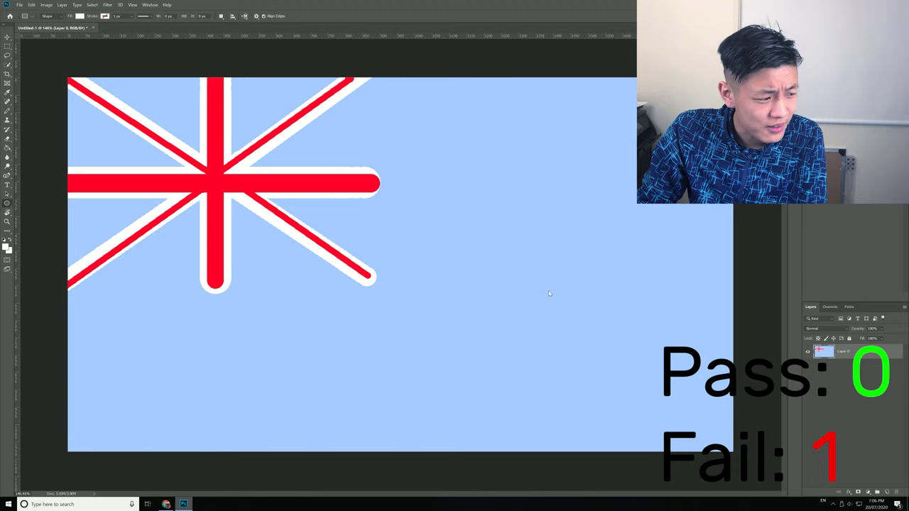
drag(674, 421, 528, 285)
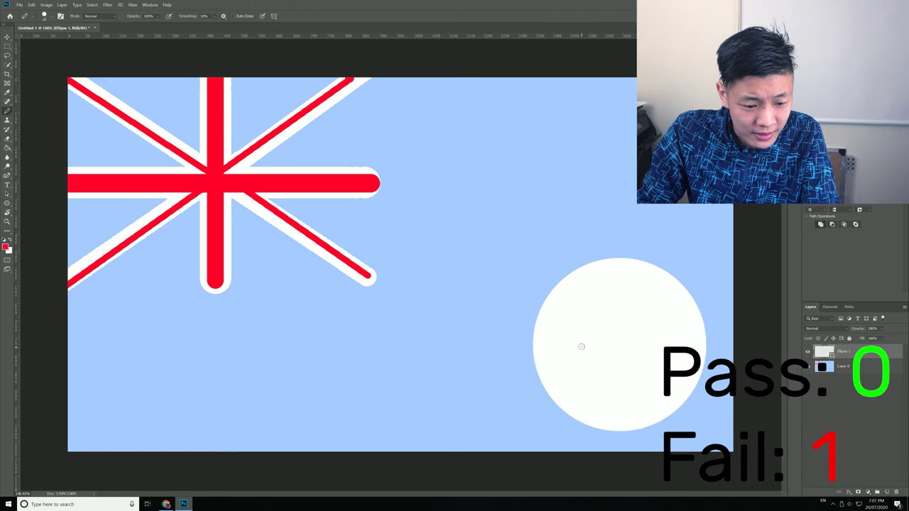
drag(558, 335, 681, 344)
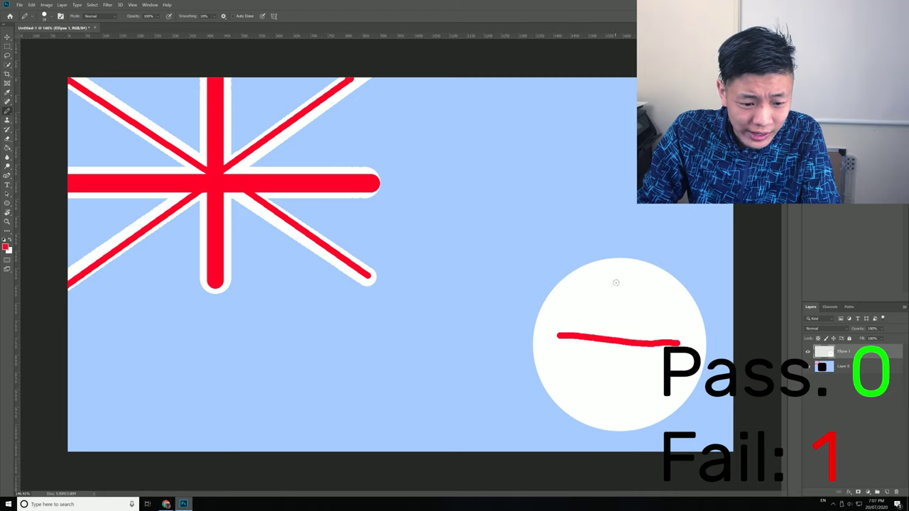
drag(620, 273, 613, 418)
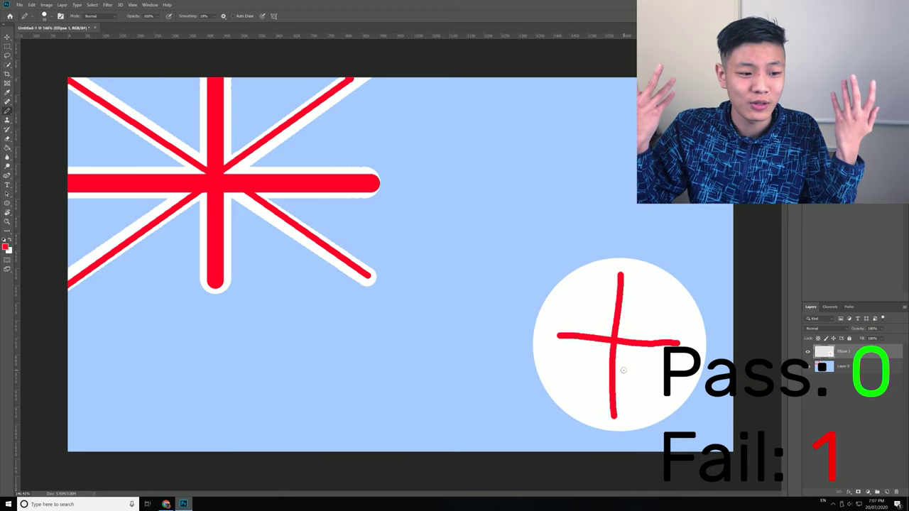
- Paint three rough white stars: above the circle, beside the circle, and below the red-and-white cross
mouse_move(601, 173)
mouse_down()
mouse_move(636, 171)
mouse_move(634, 144)
mouse_move(631, 185)
mouse_move(591, 228)
mouse_up()
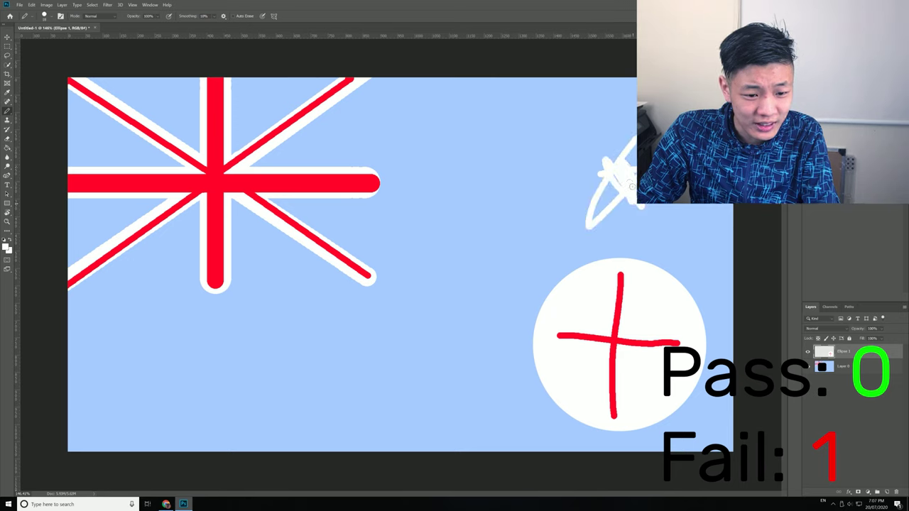
drag(430, 341, 487, 380)
mouse_move(160, 378)
mouse_down()
mouse_move(233, 428)
mouse_move(198, 392)
mouse_move(223, 398)
mouse_move(208, 358)
mouse_move(202, 419)
mouse_move(238, 384)
mouse_move(213, 398)
mouse_move(226, 395)
mouse_up()
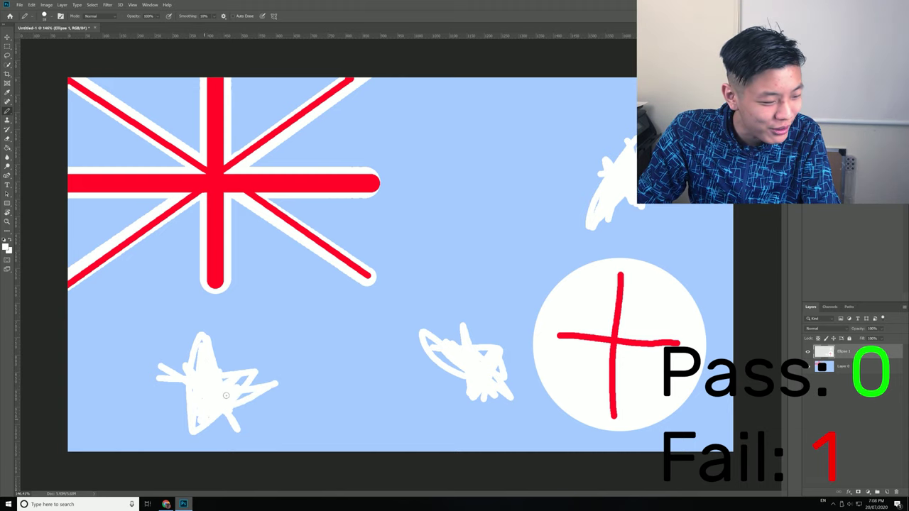
scroll(301, 300, down, 4)
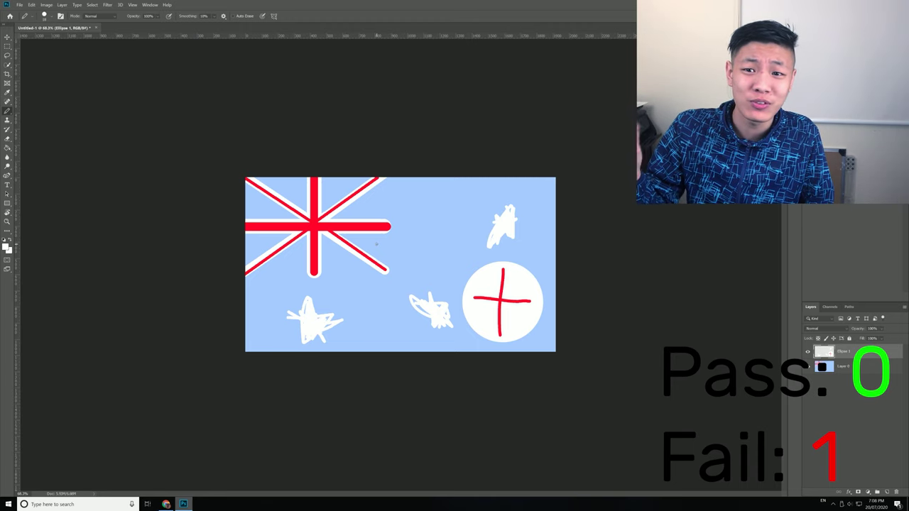
- Switch to Chrome, search Google by image with Untitled-1.png, and browse the visually similar images
click(165, 504)
click(141, 4)
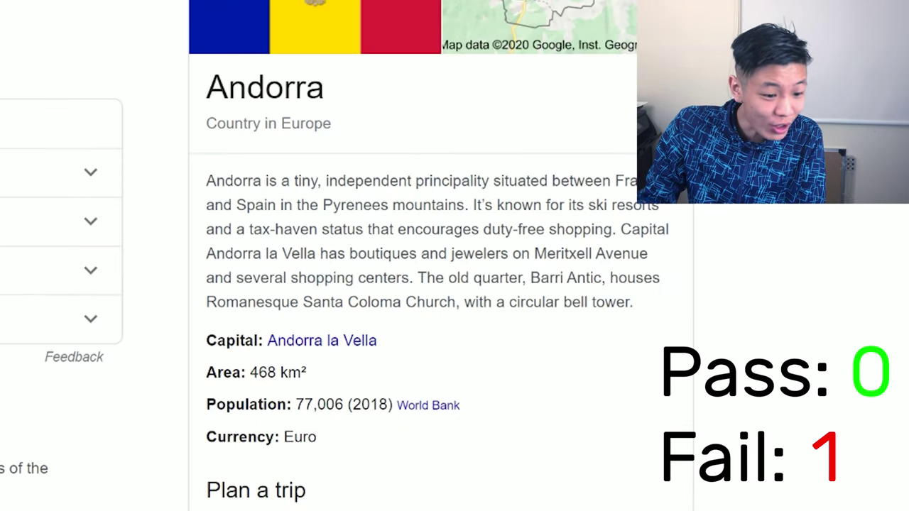
drag(443, 314, 447, 313)
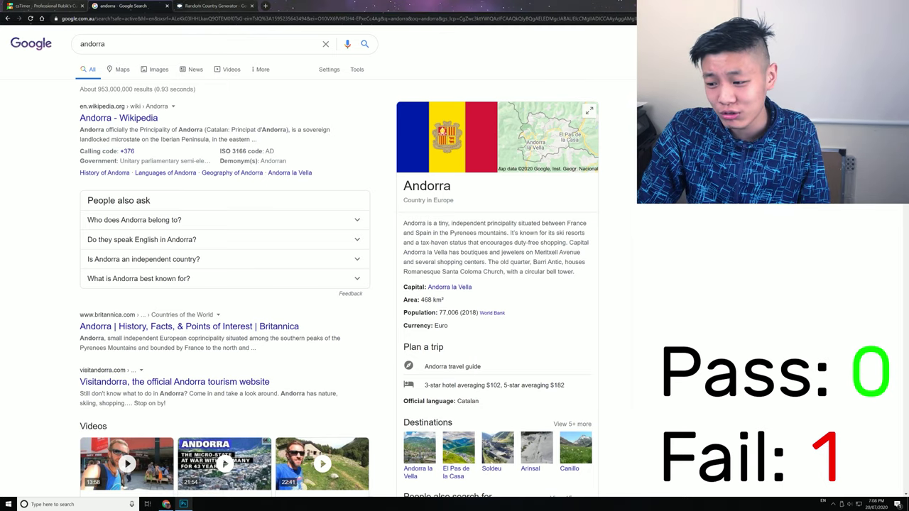
click(155, 69)
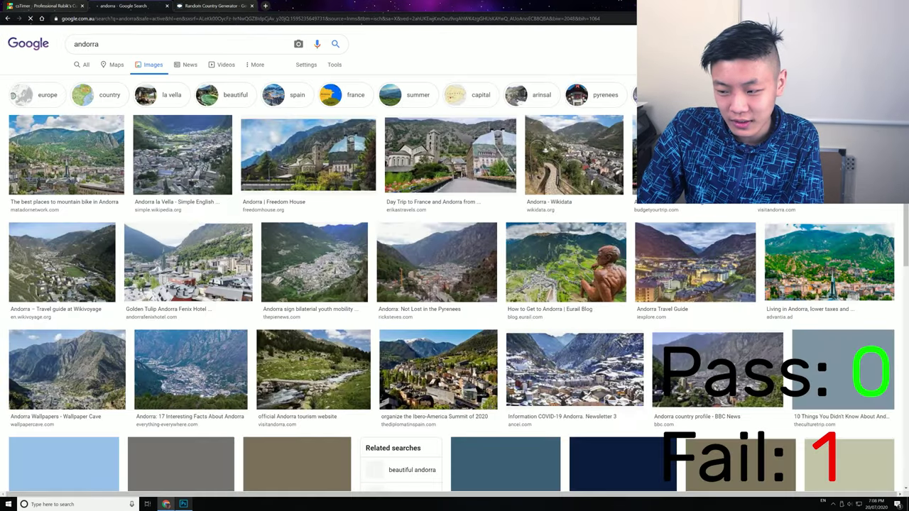
drag(883, 305, 150, 75)
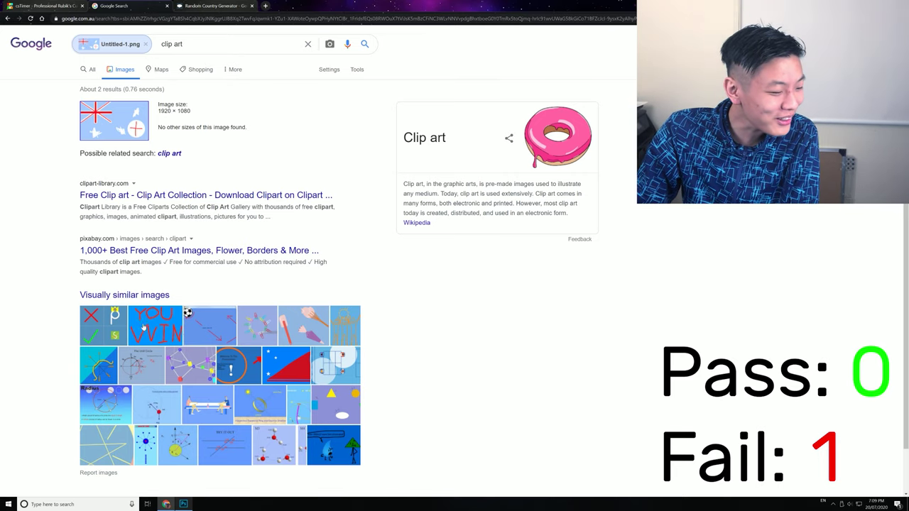
click(108, 324)
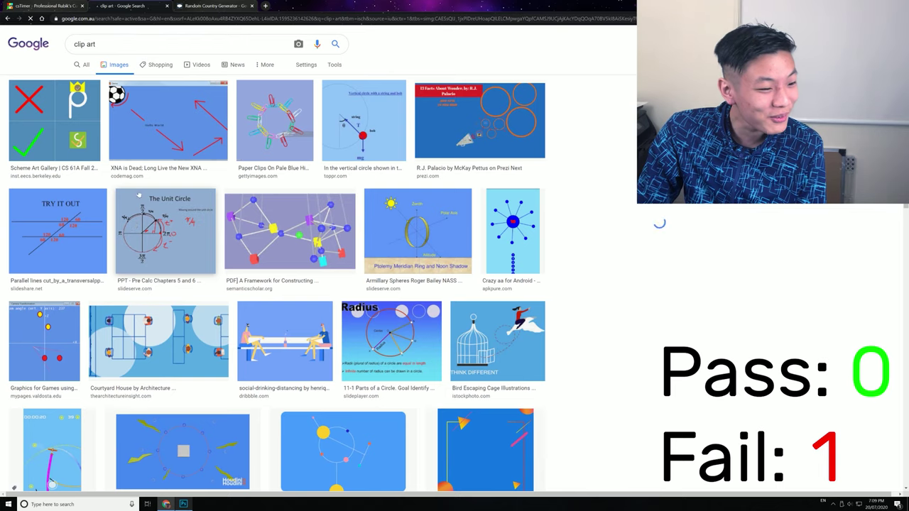
scroll(107, 322, down, 3)
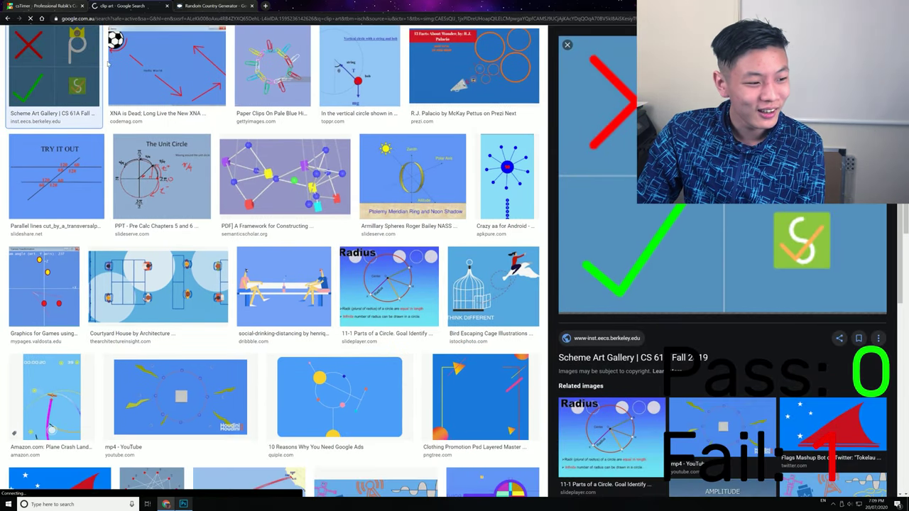
- Search Google for "tonga" in a new tab and open the country's real flag image
key(ctrl+t)
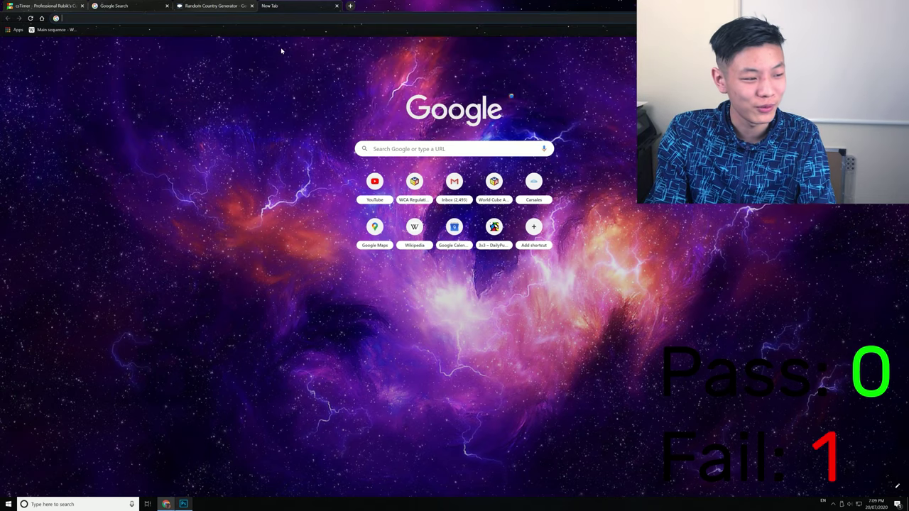
text(tonga)
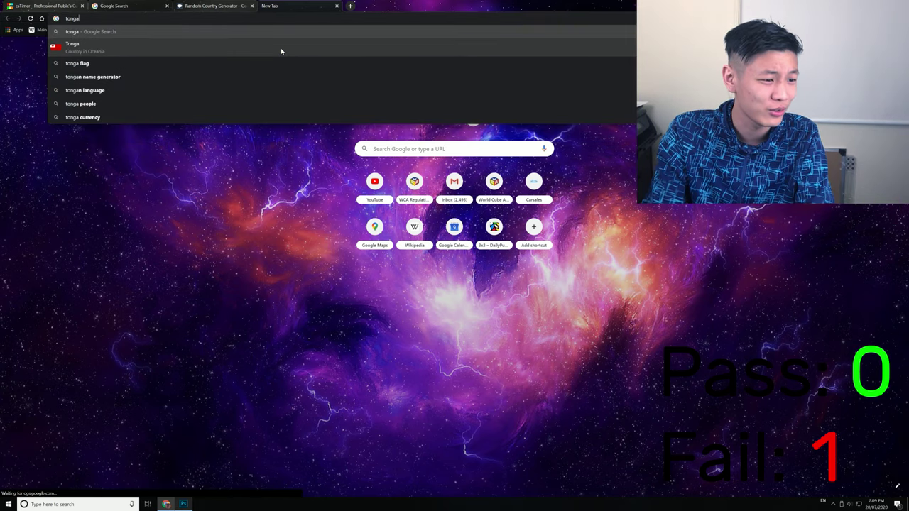
key(Return)
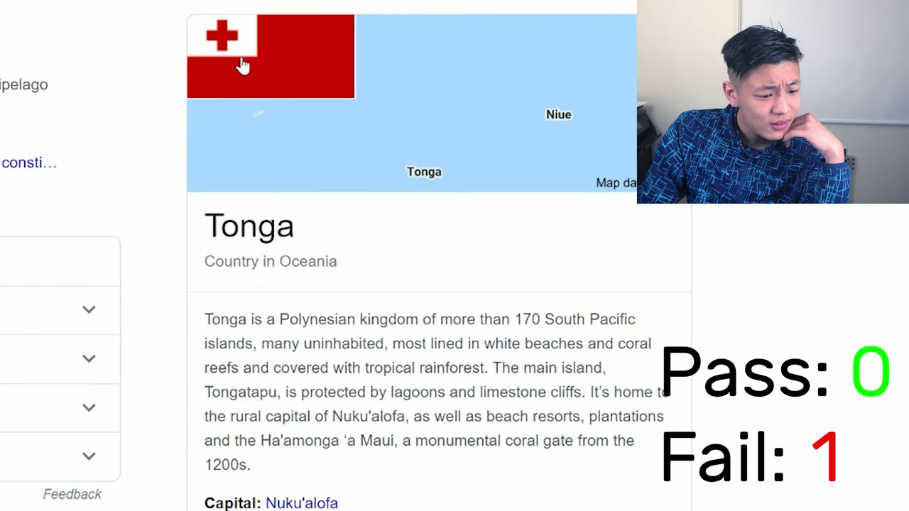
click(253, 66)
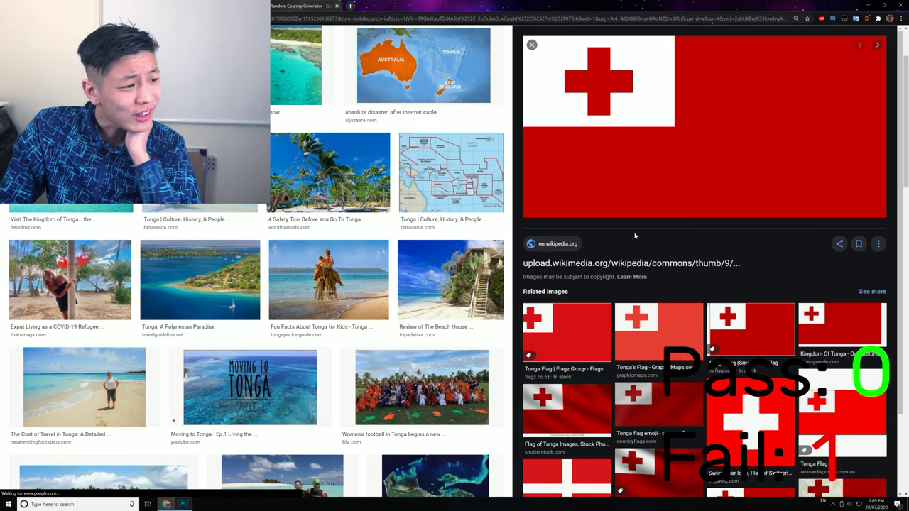
- Search Google Images for "union jack flag with light blue" in place of the Tonga query
click(284, 6)
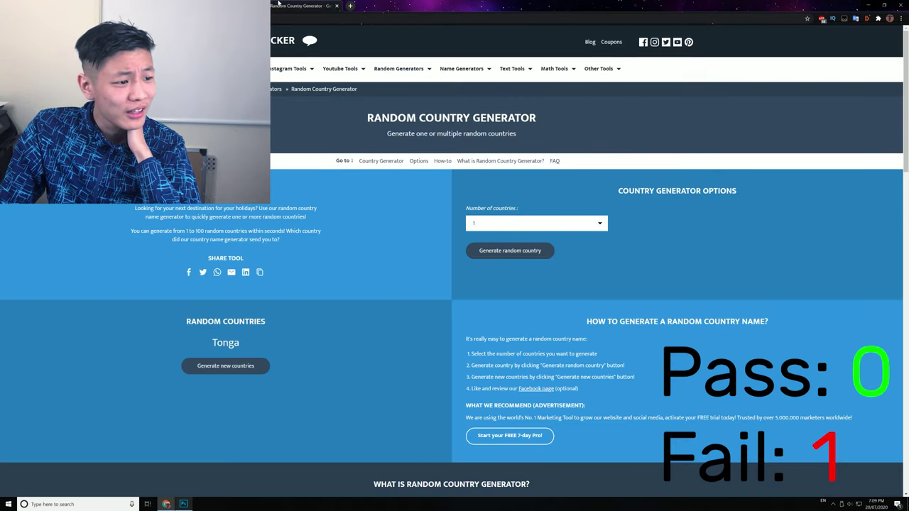
click(242, 6)
drag(107, 44, 1, 43)
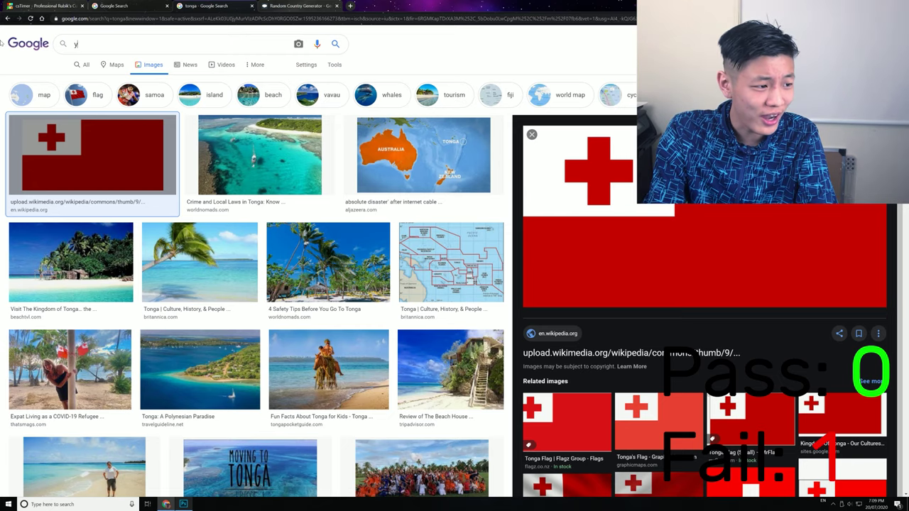
text(b)
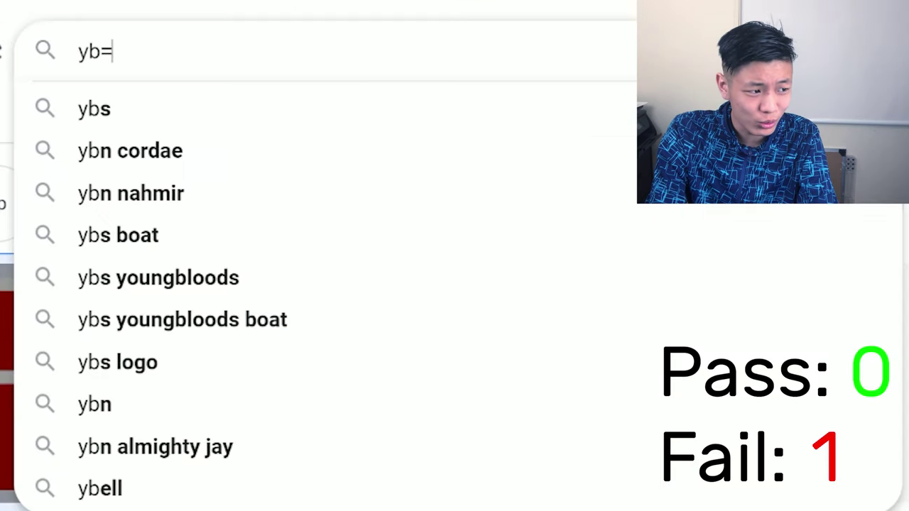
key(BackSpace)
key(BackSpace)
text(union jack flag with light bl)
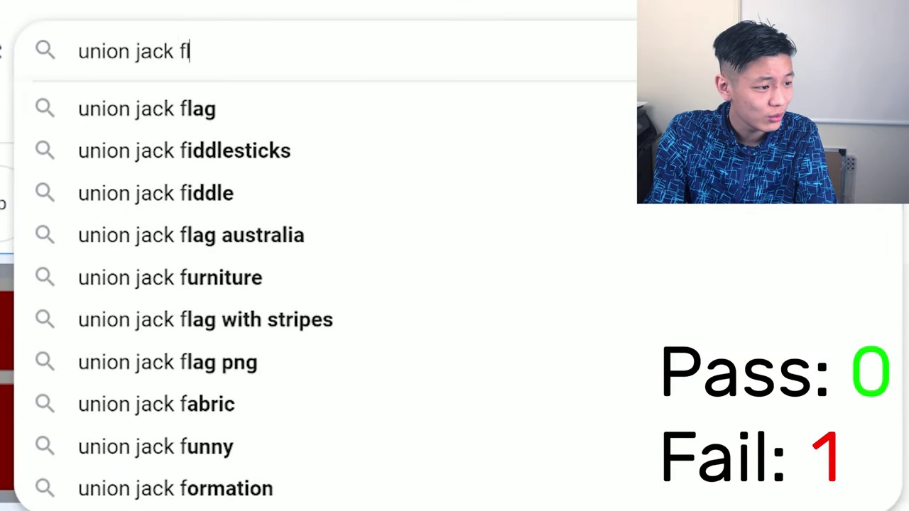
text(ue)
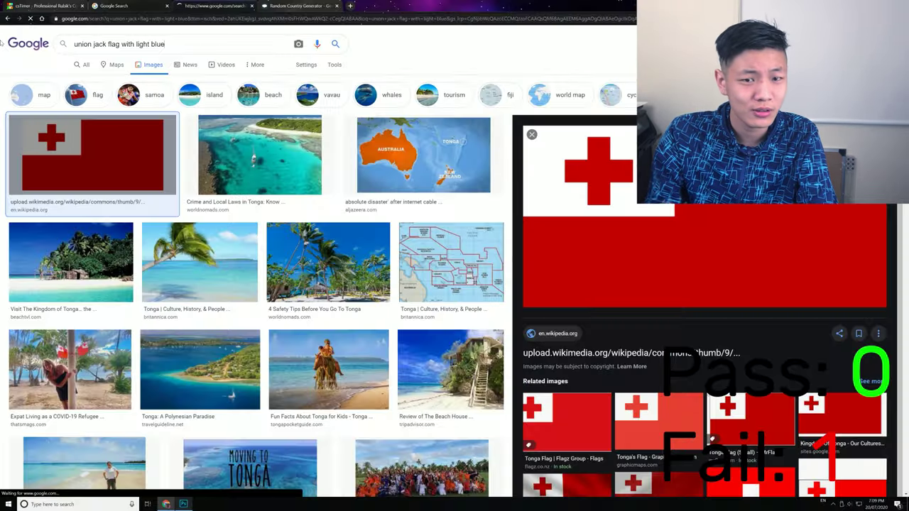
key(Return)
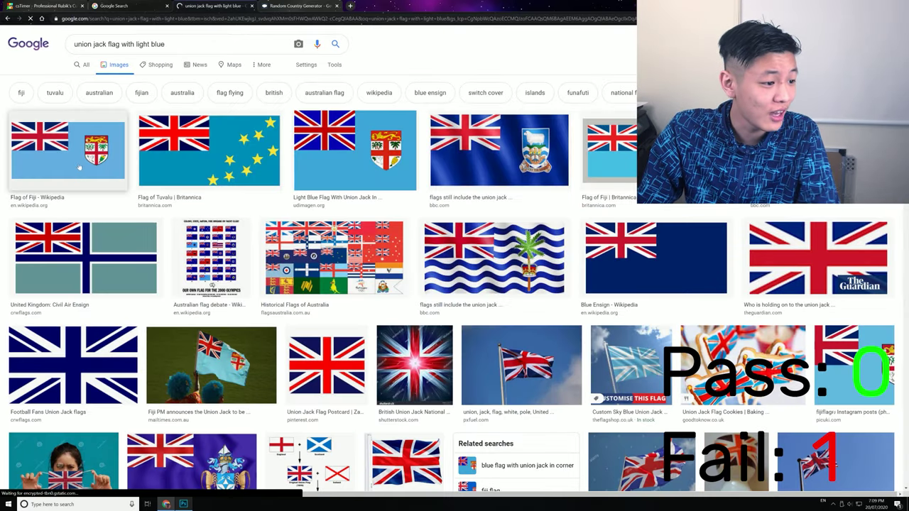
- Open the Wikipedia Fiji flag and the udimagen.org light blue flag, and compare the latter with the painted flag in the image viewer
click(80, 168)
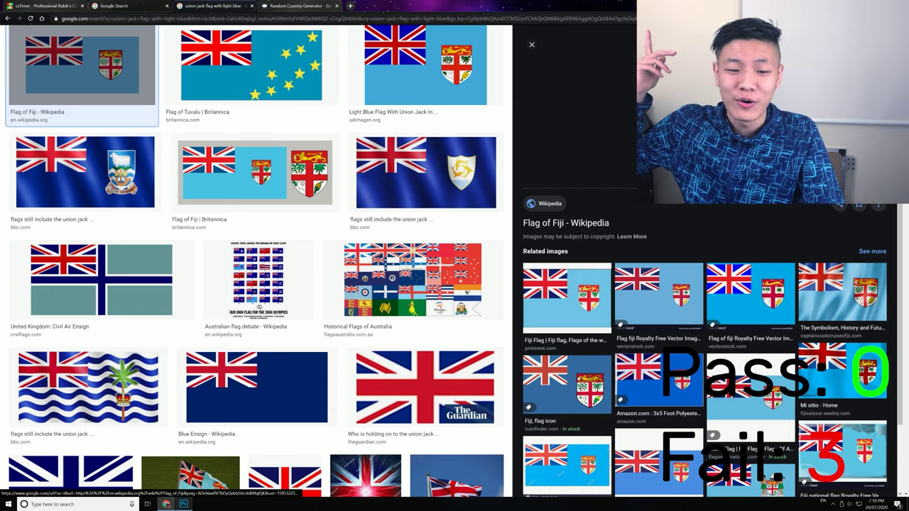
scroll(580, 158, up, 2)
click(489, 191)
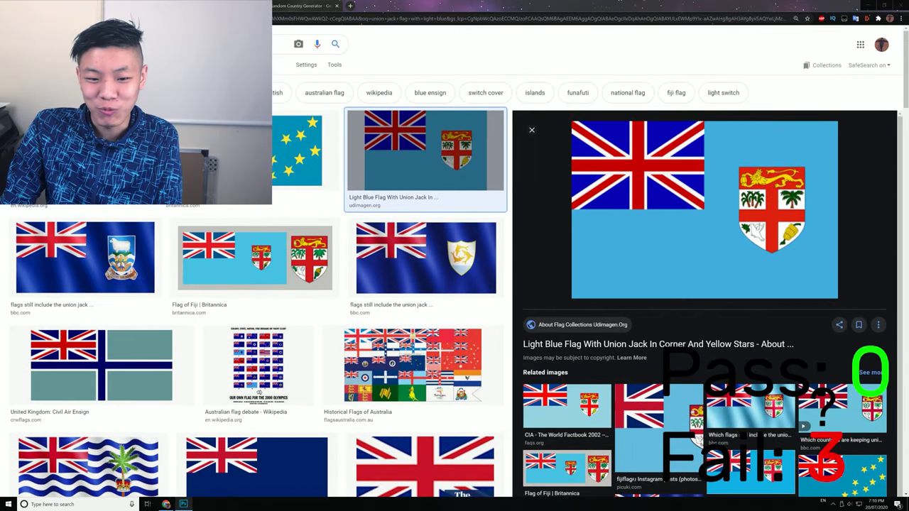
mouse_move(908, 231)
mouse_down()
mouse_move(826, 230)
mouse_move(278, 96)
mouse_move(338, 85)
mouse_move(297, 84)
mouse_up()
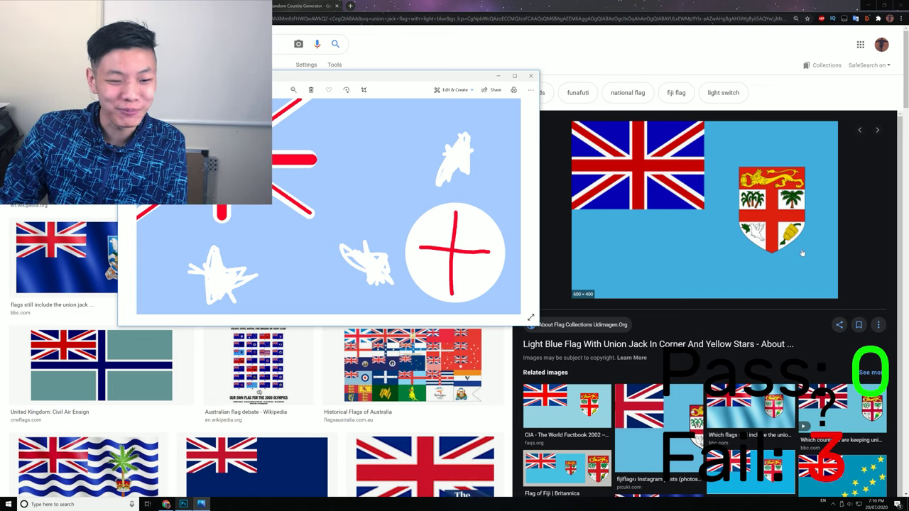
click(531, 75)
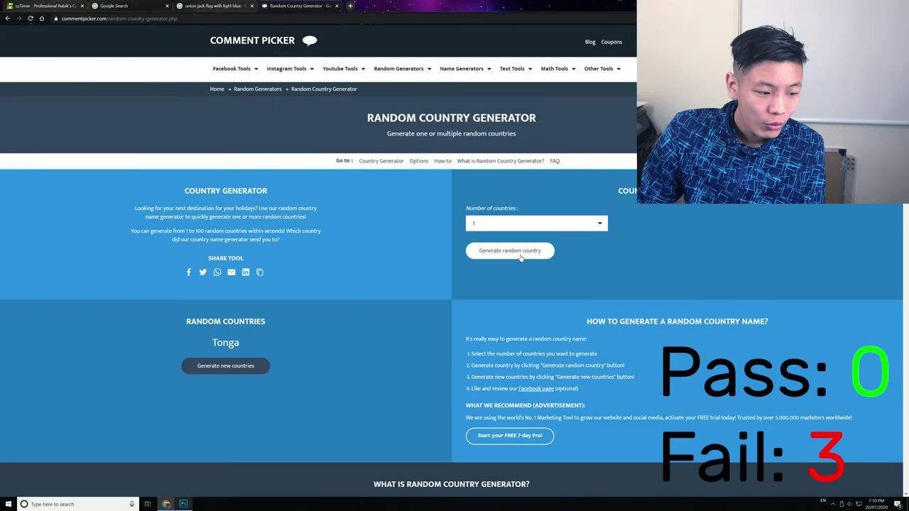
- Return to the Random Country Generator and keep generating single countries until Nigeria comes up
click(522, 252)
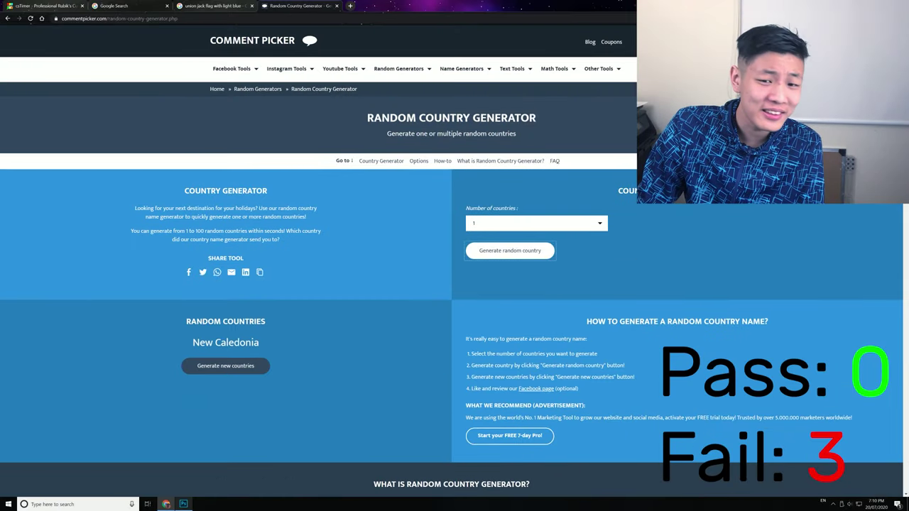
click(562, 272)
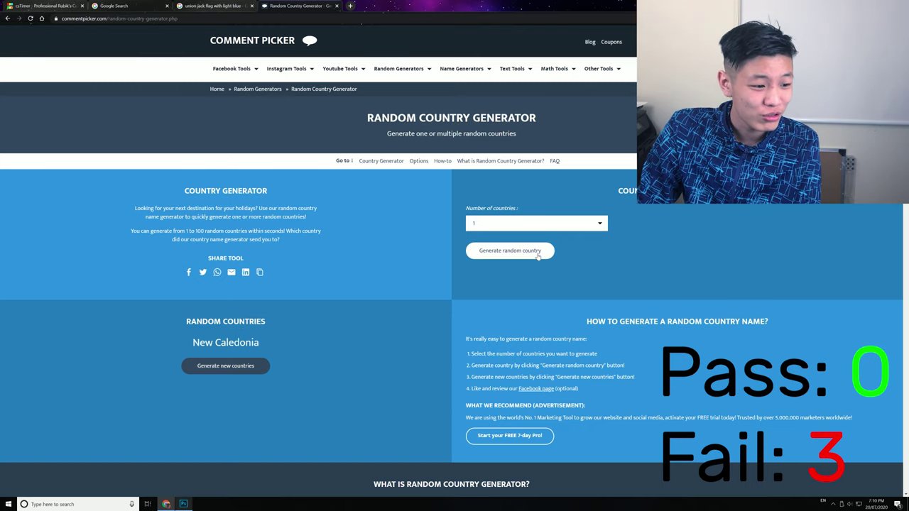
scroll(540, 257, down, 4)
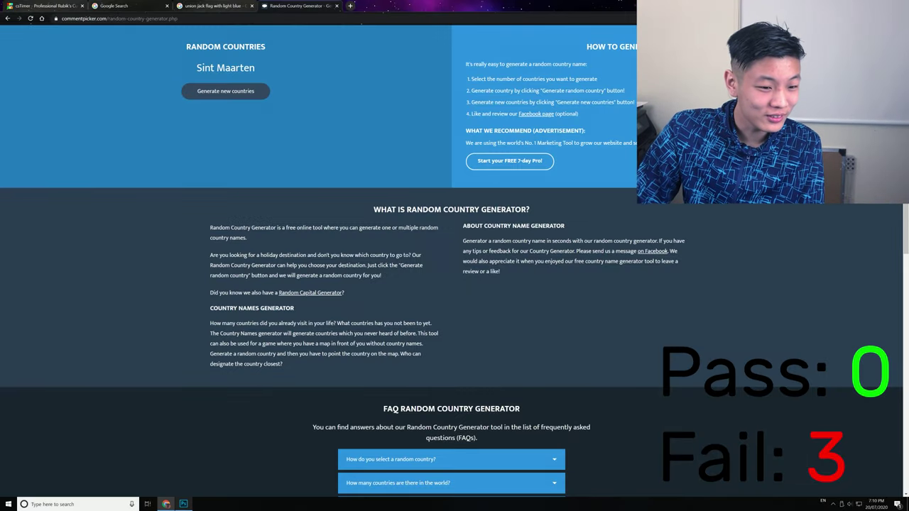
scroll(279, 189, up, 4)
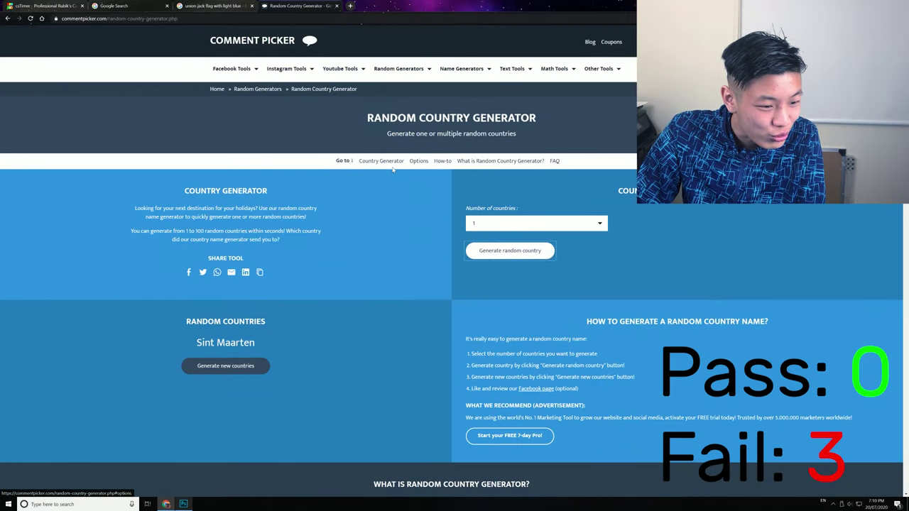
click(393, 162)
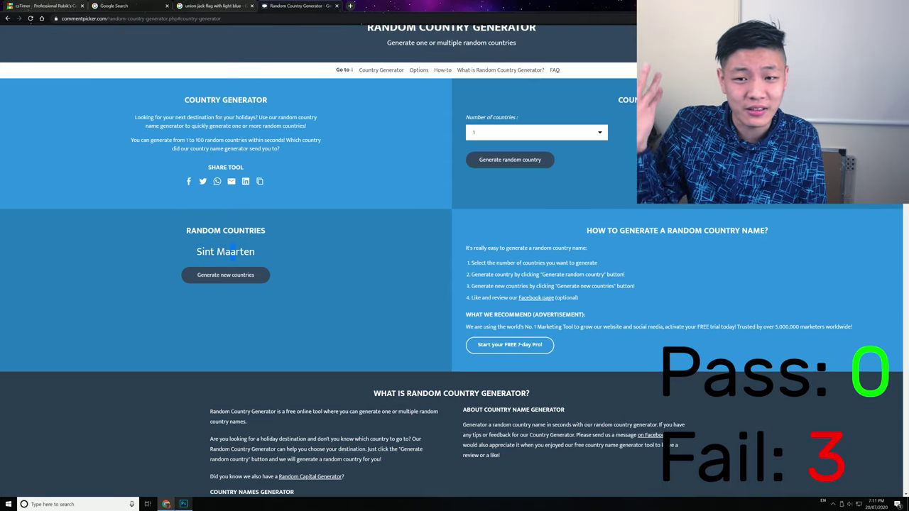
click(510, 159)
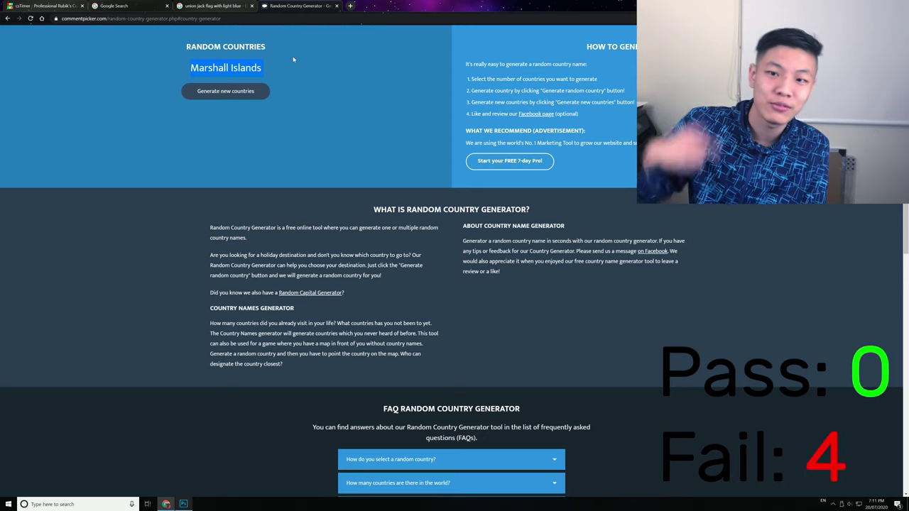
scroll(294, 62, up, 4)
click(531, 251)
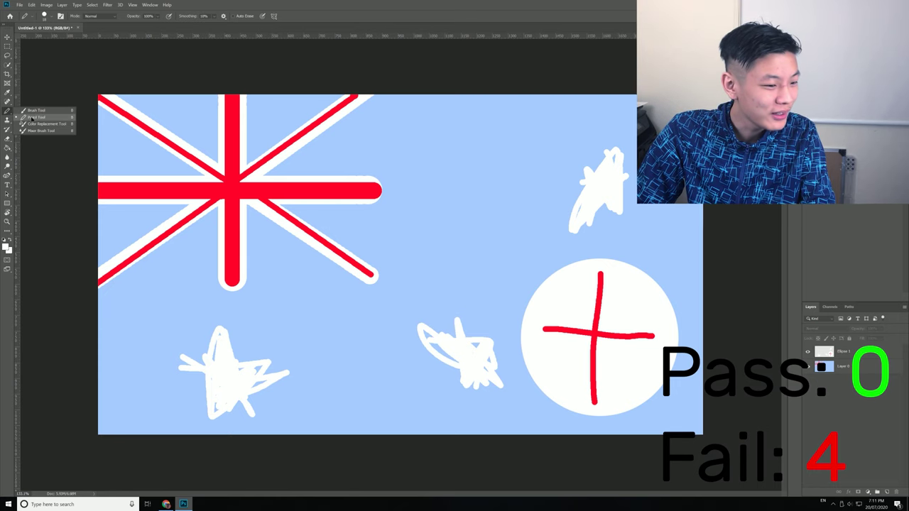
- Switch to Photoshop, remove the layer with the circle and stars, and fill the remaining flag layer with solid green
click(31, 118)
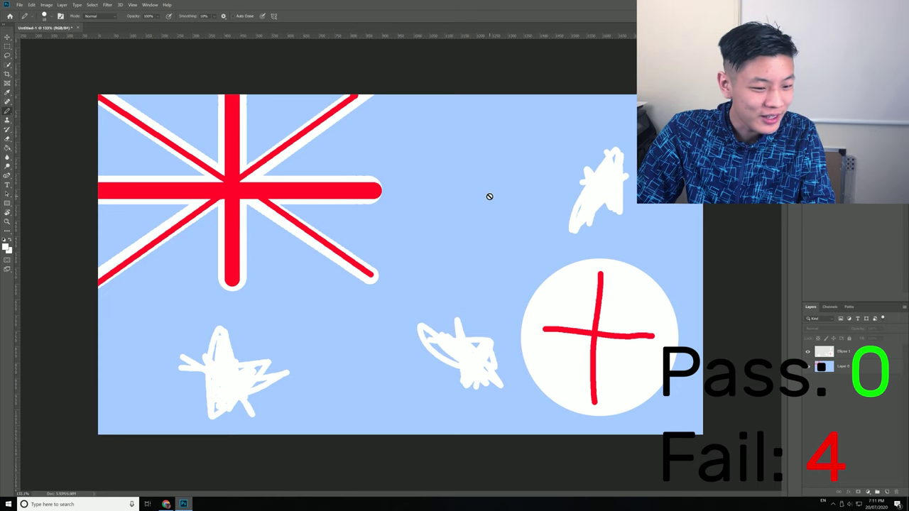
right_click(487, 197)
key(Escape)
key(ctrl+e)
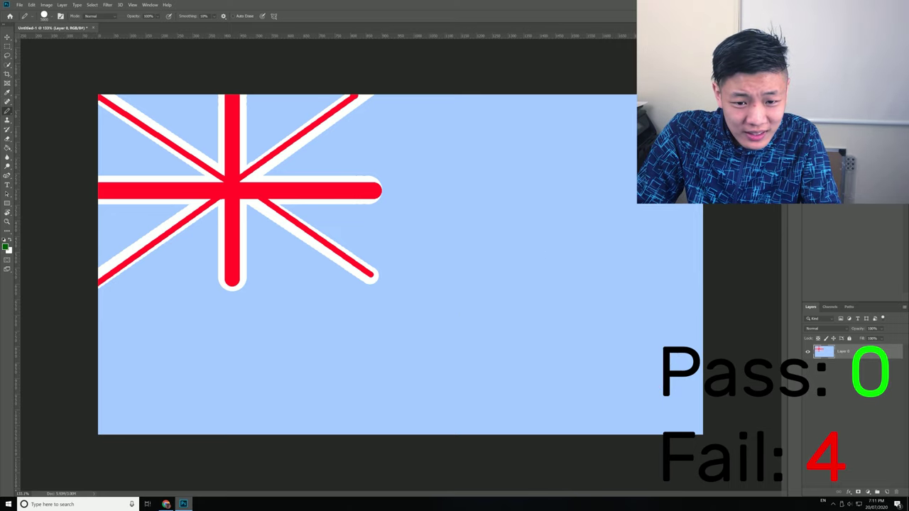
key(alt+BackSpace)
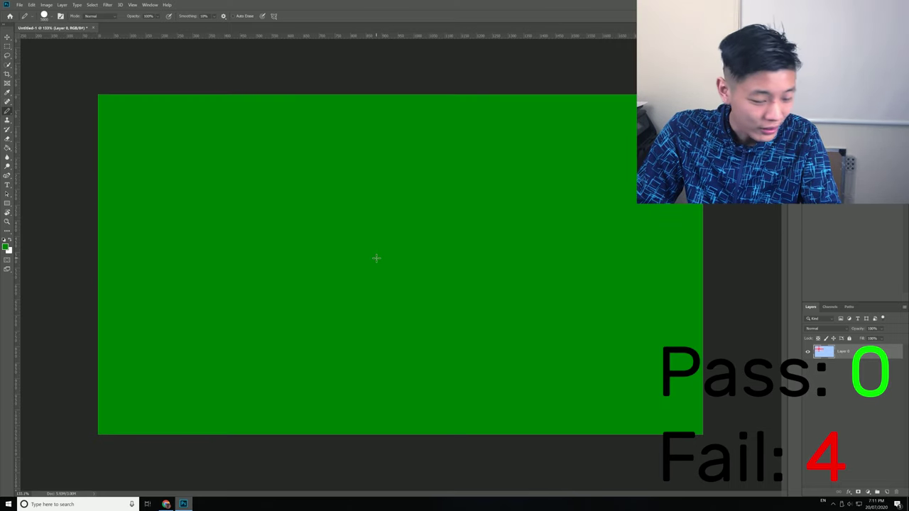
- Draw a full-height white vertical band about 722 px wide over the green background and centre it horizontally
scroll(616, 359, down, 1)
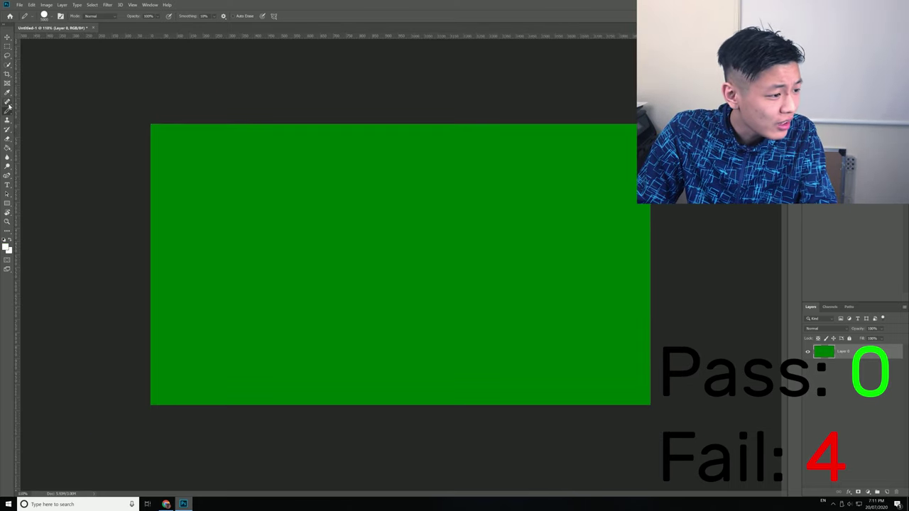
click(7, 203)
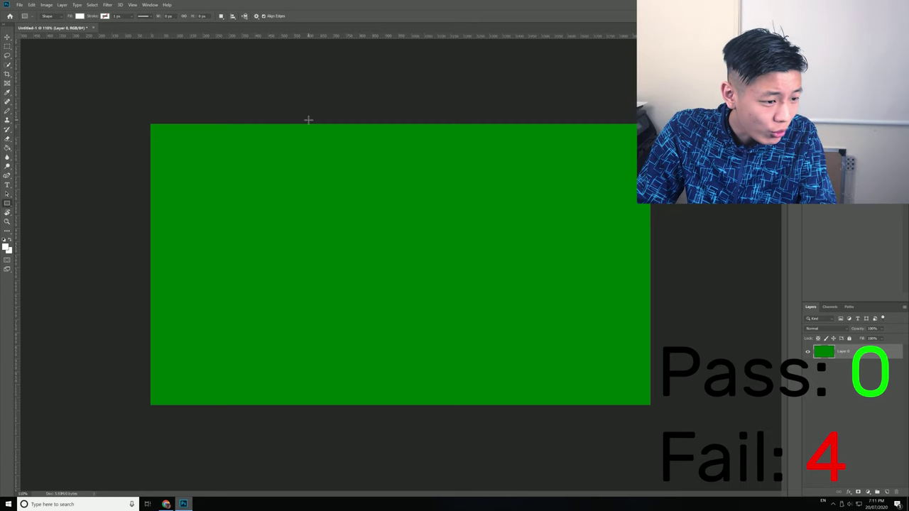
drag(302, 118, 490, 414)
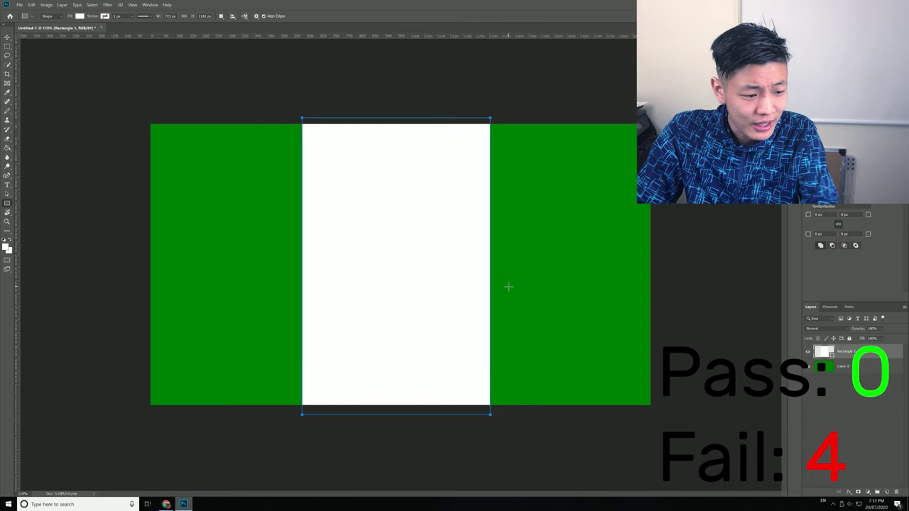
key(Return)
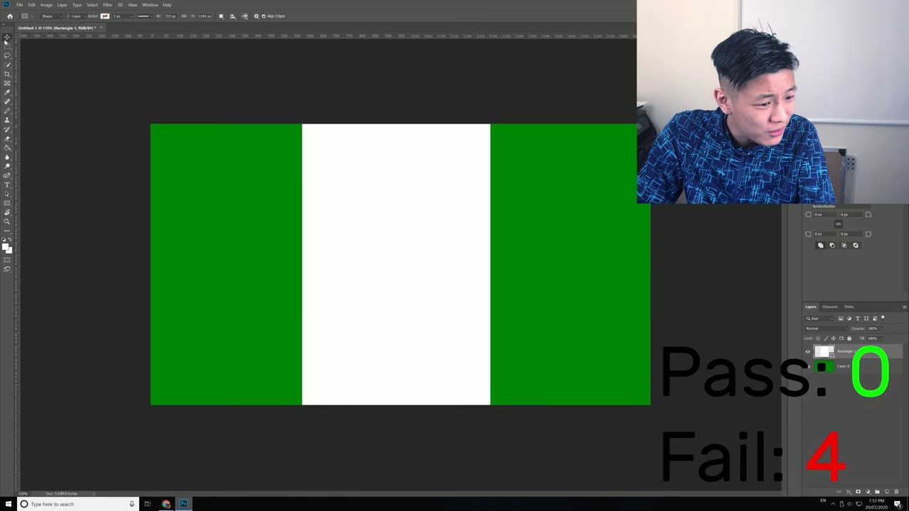
click(6, 35)
drag(409, 269, 413, 270)
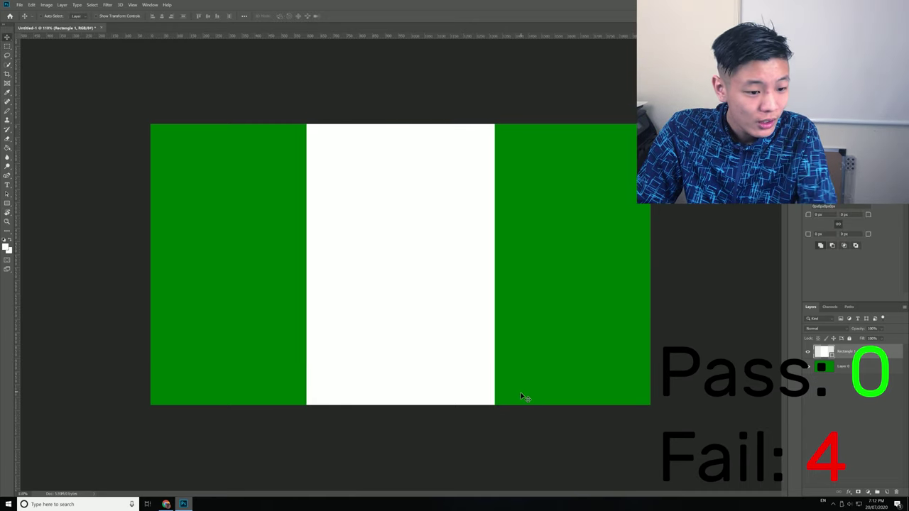
scroll(687, 384, down, 2)
scroll(165, 121, up, 3)
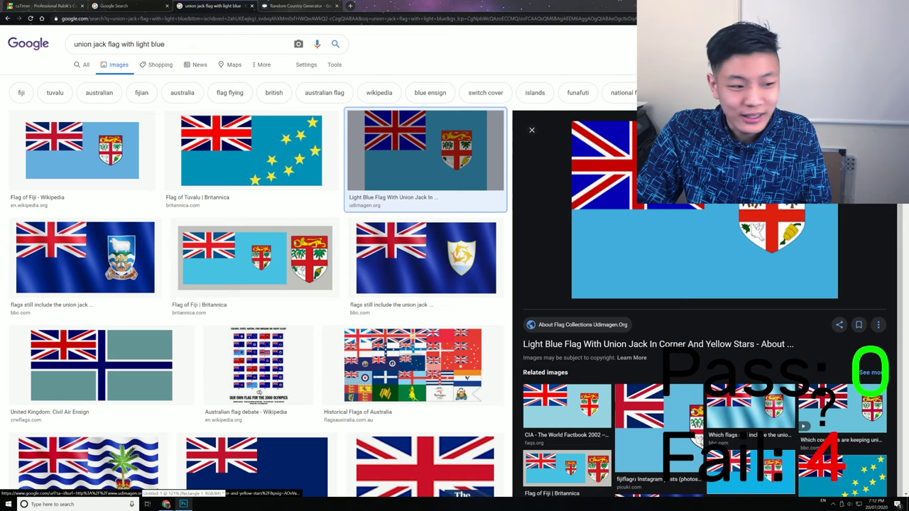
- Switch to Chrome, search Google by image with Untitled-1.png, and repeat the suggested "africa flag nigeria" query without the image
drag(420, 169, 181, 91)
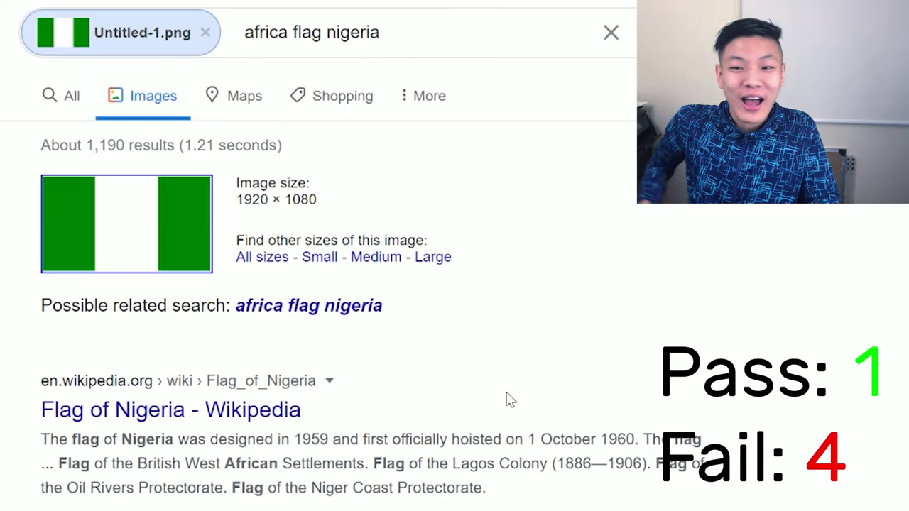
drag(382, 33, 0, 133)
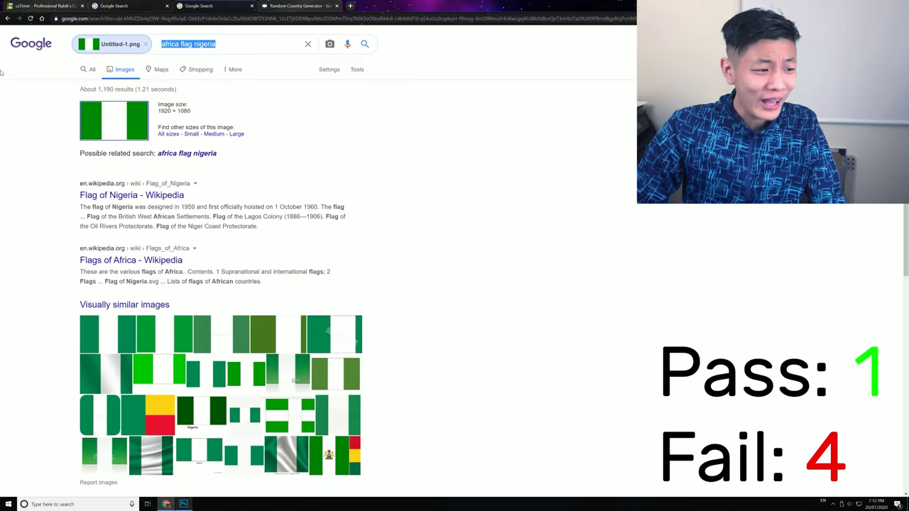
click(146, 44)
- Search Google for "italy population" and for "france population"
drag(176, 44, 2, 36)
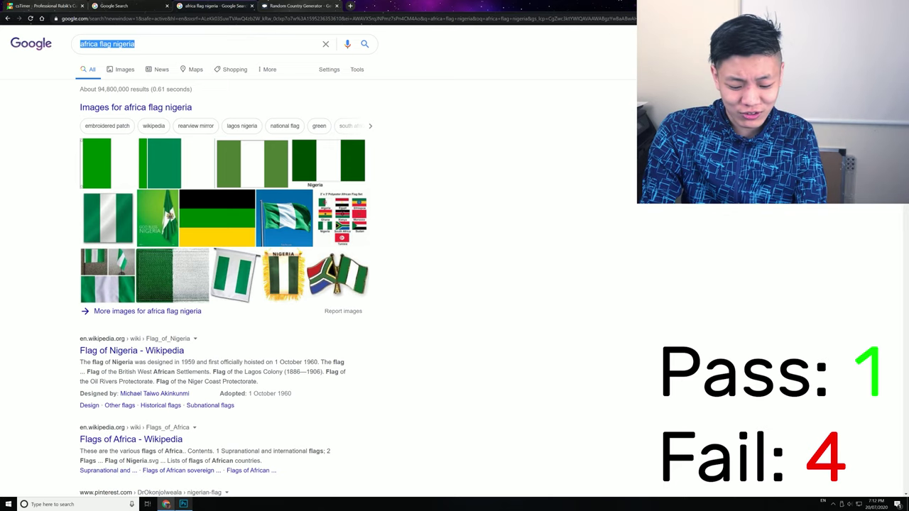
text(italy pop)
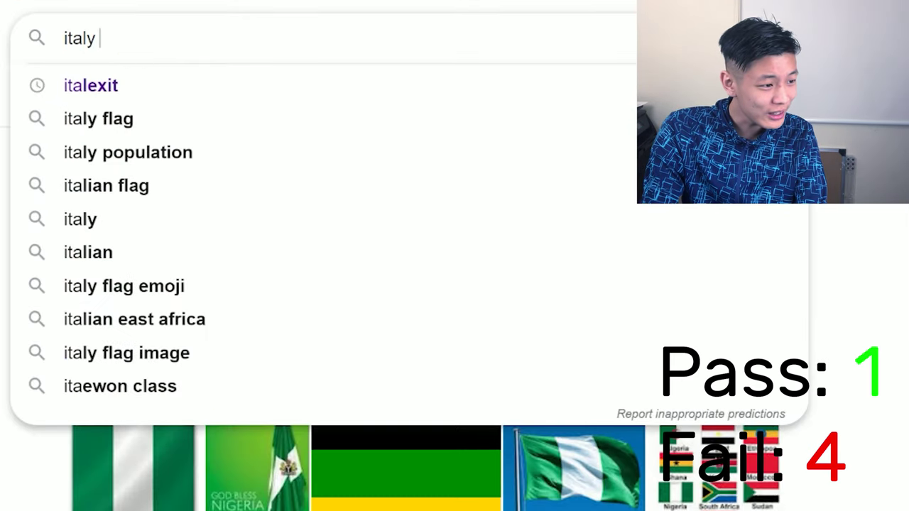
key(Down)
key(Return)
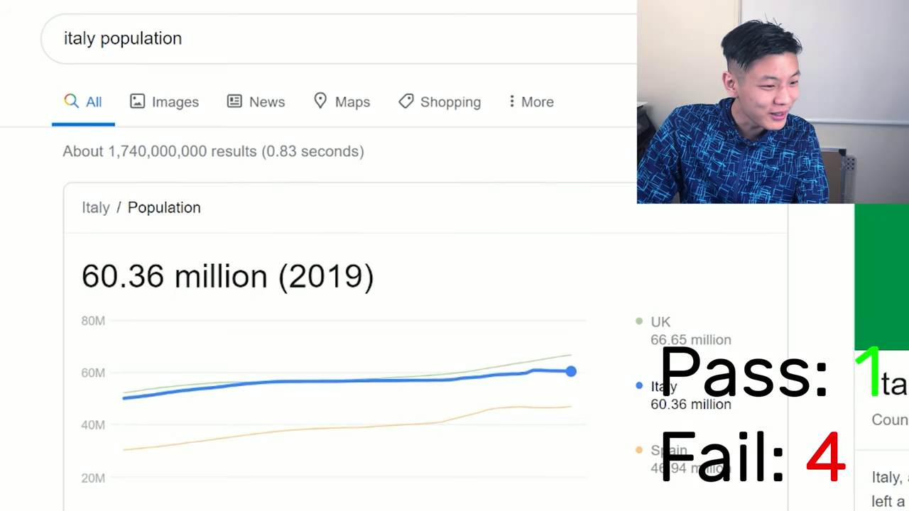
double_click(80, 38)
text(france)
key(Return)
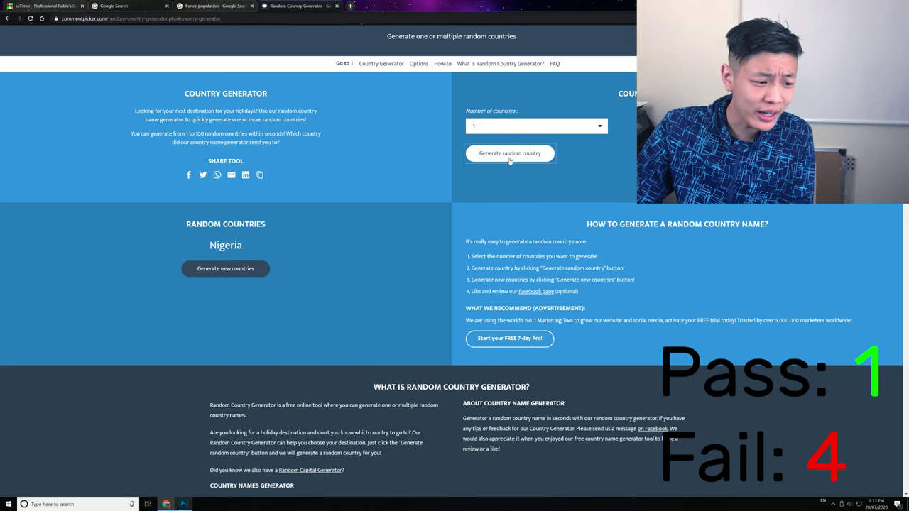
- Generate single random countries on the Random Country Generator page until Finland comes up
click(509, 153)
scroll(284, 163, up, 1)
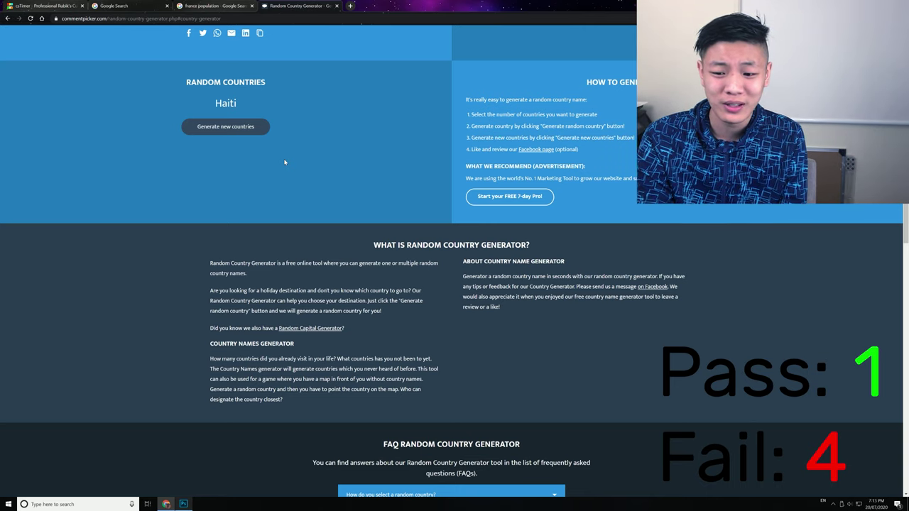
scroll(297, 149, up, 3)
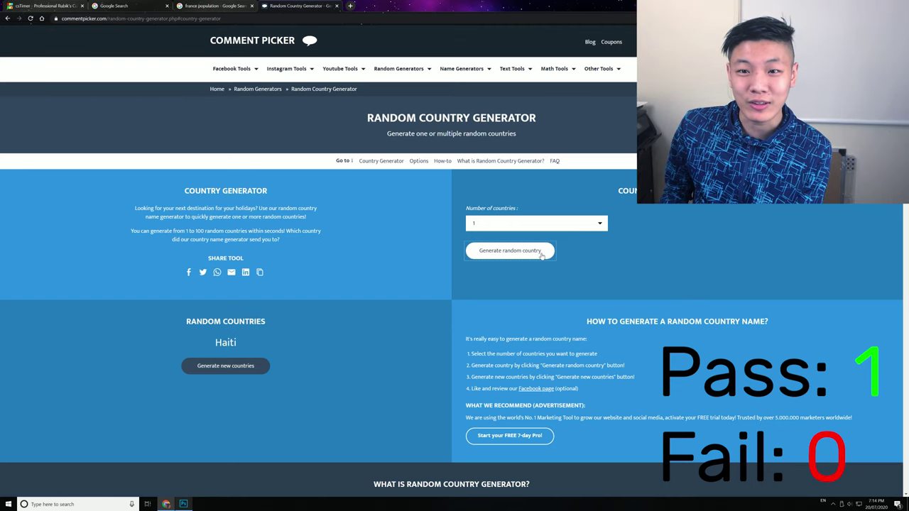
click(510, 250)
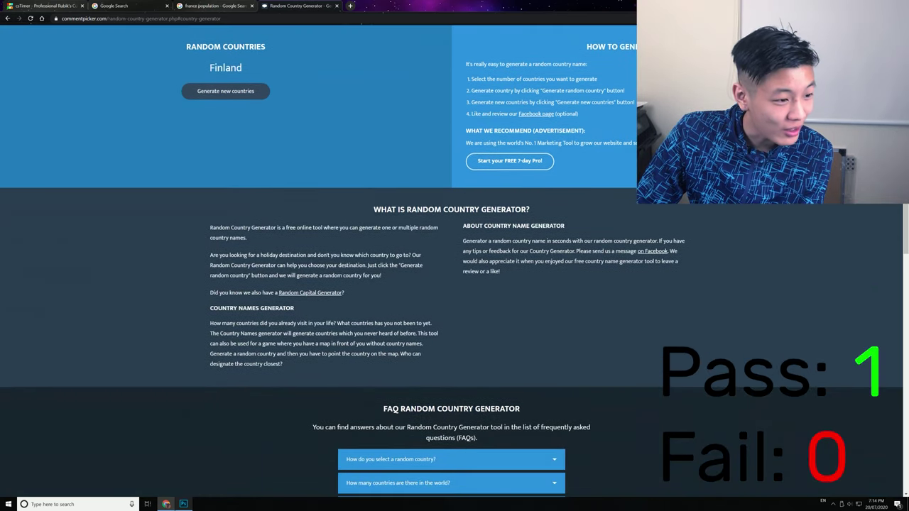
- Switch to Photoshop, merge the rectangle into the background layer, and paint an off-centre vertical and a full-width horizontal blue band as a Nordic cross
scroll(541, 256, up, 1)
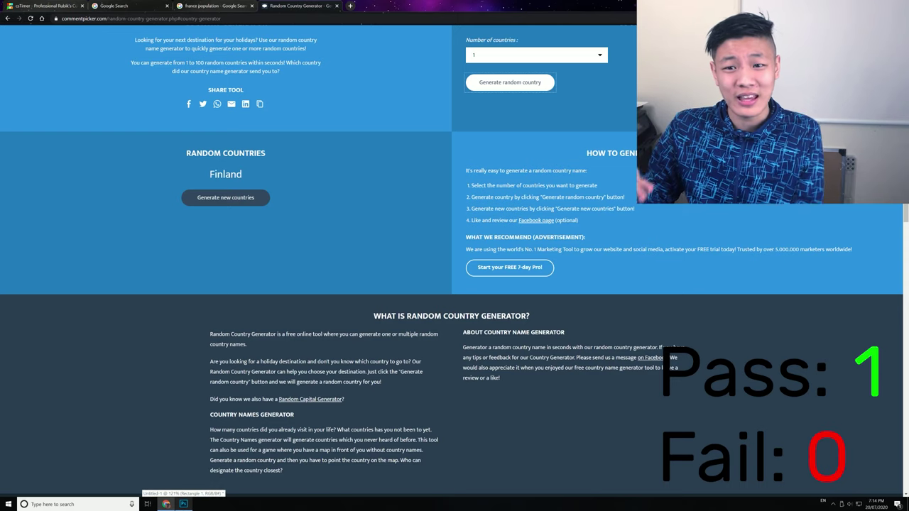
click(184, 504)
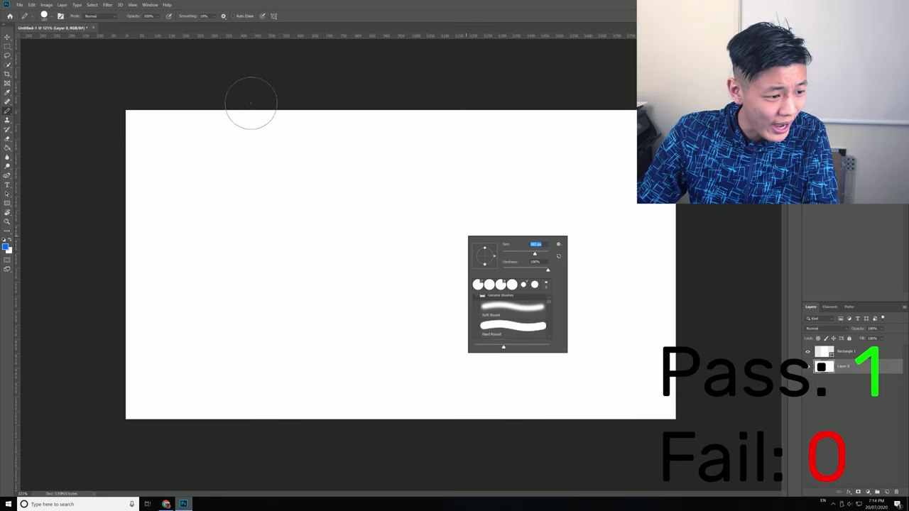
drag(273, 100, 277, 458)
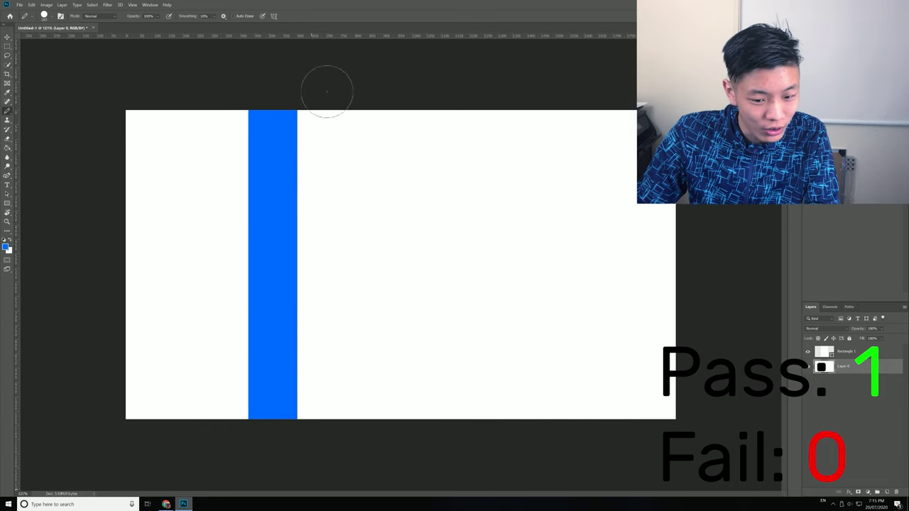
click(895, 354)
key(ctrl+e)
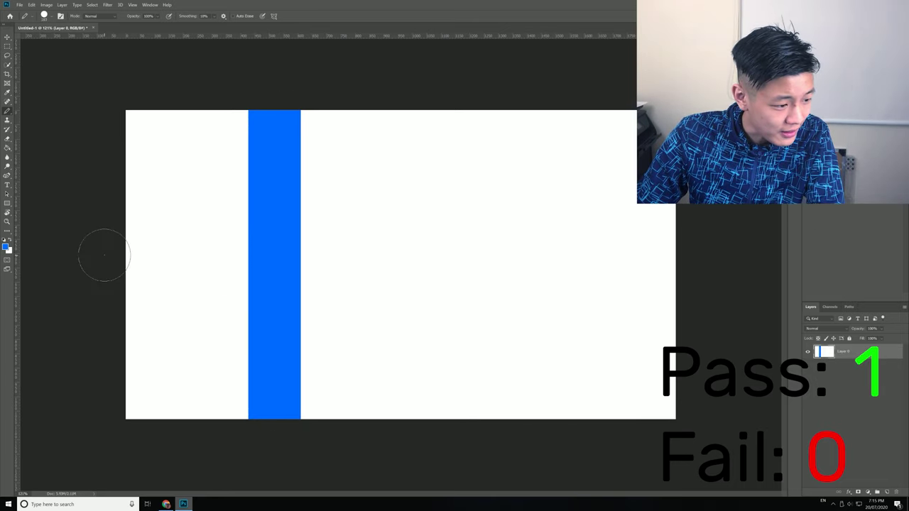
mouse_move(95, 256)
mouse_down()
mouse_move(292, 246)
mouse_move(720, 253)
mouse_up()
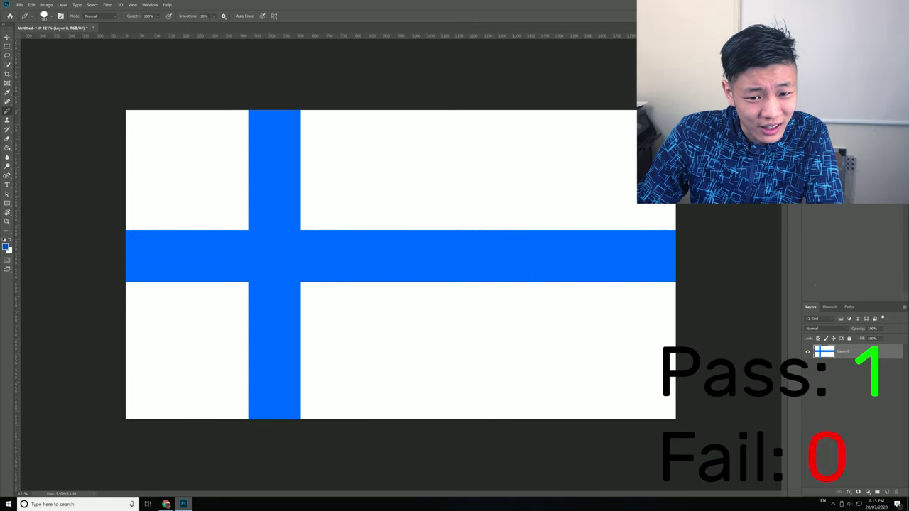
- Fill the cross with a darker blue and save the flag as Untitled-1.png on the Desktop, replacing the existing file
key(g)
click(279, 278)
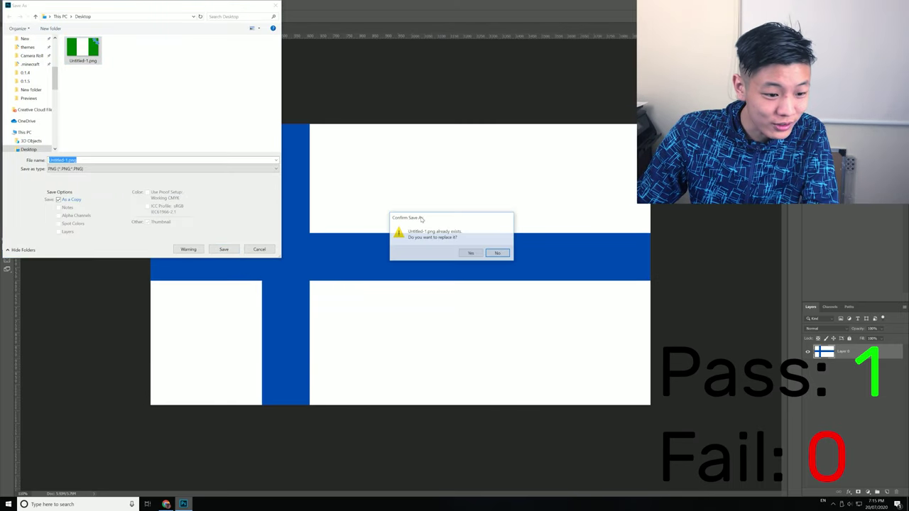
click(470, 254)
- Switch to Chrome, search Google by image with the new Untitled-1.png, and look through the visually similar images
key(alt+Tab)
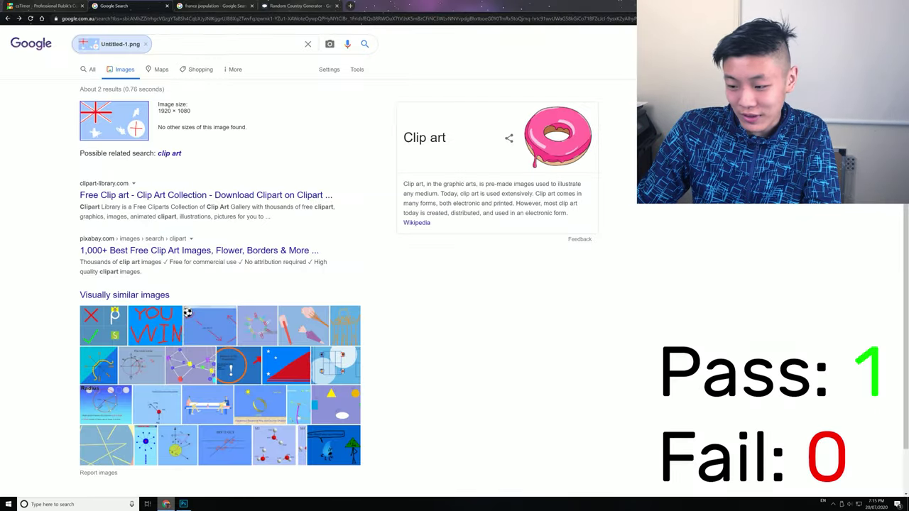
drag(759, 301, 190, 93)
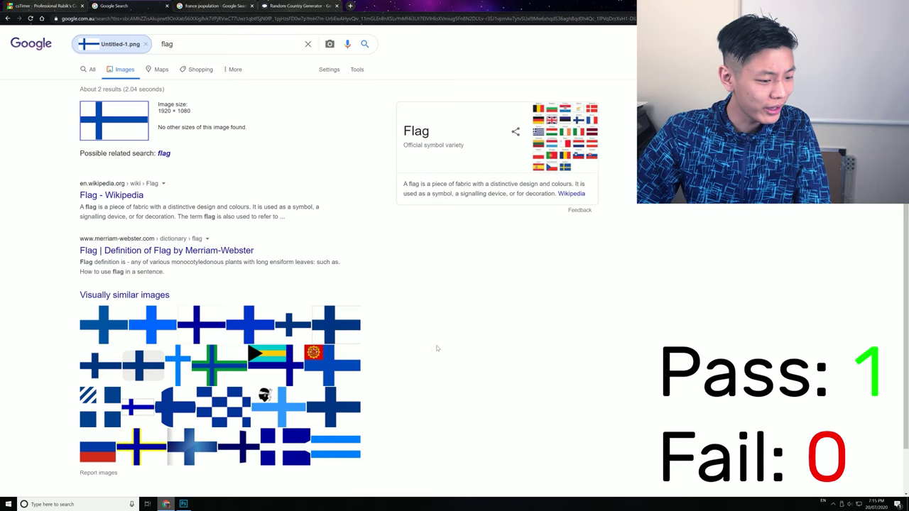
scroll(437, 348, down, 1)
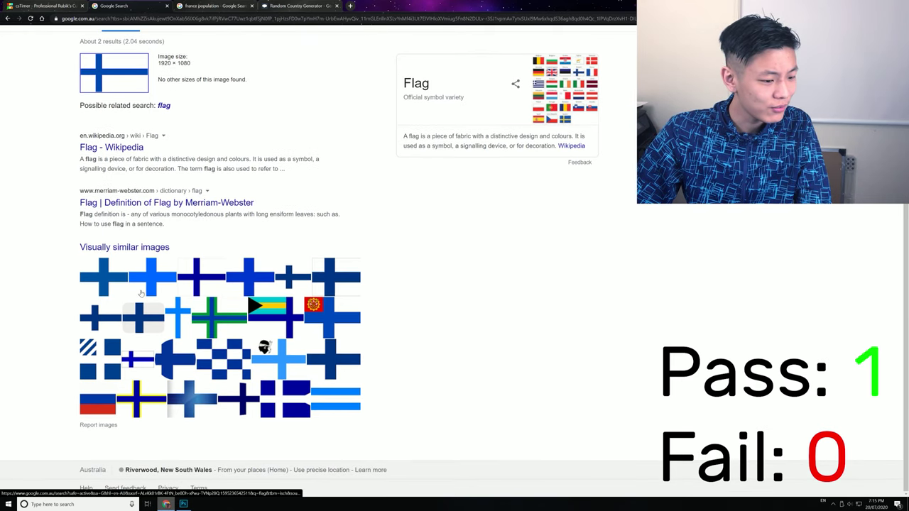
scroll(369, 325, up, 1)
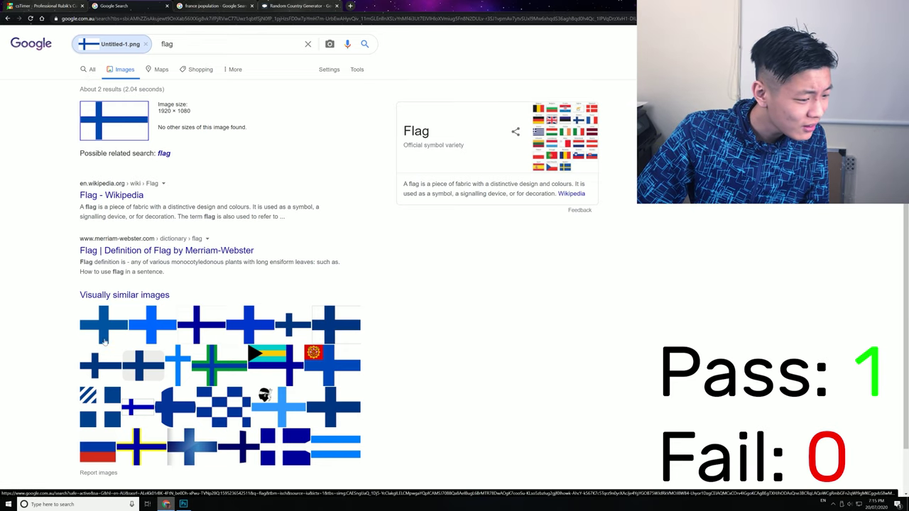
- Open the full set of visually similar images and examine the WorldAtlas "Finland Flag and Description" result alongside the other flags
click(194, 327)
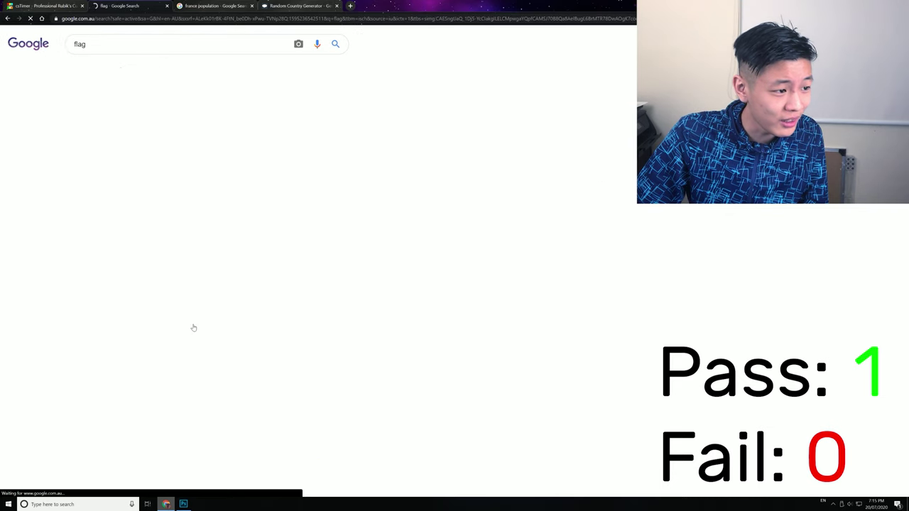
click(68, 113)
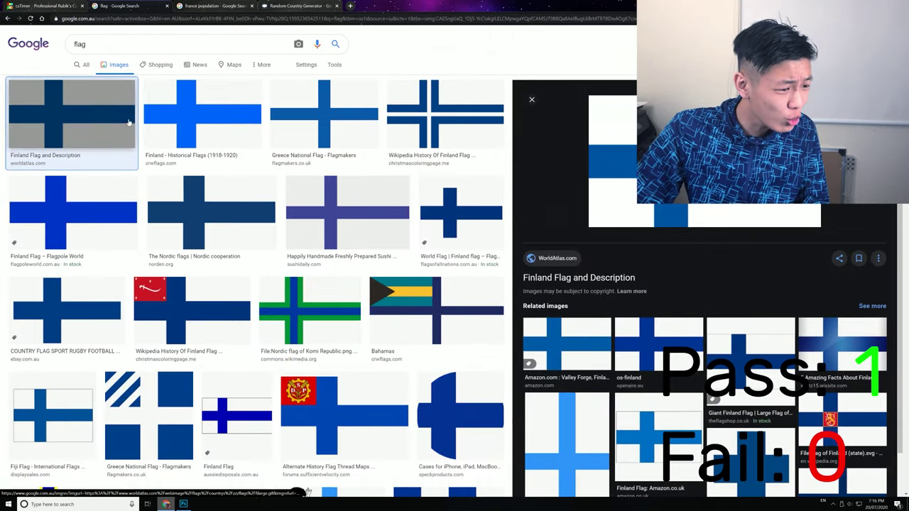
scroll(214, 99, down, 1)
scroll(214, 76, up, 2)
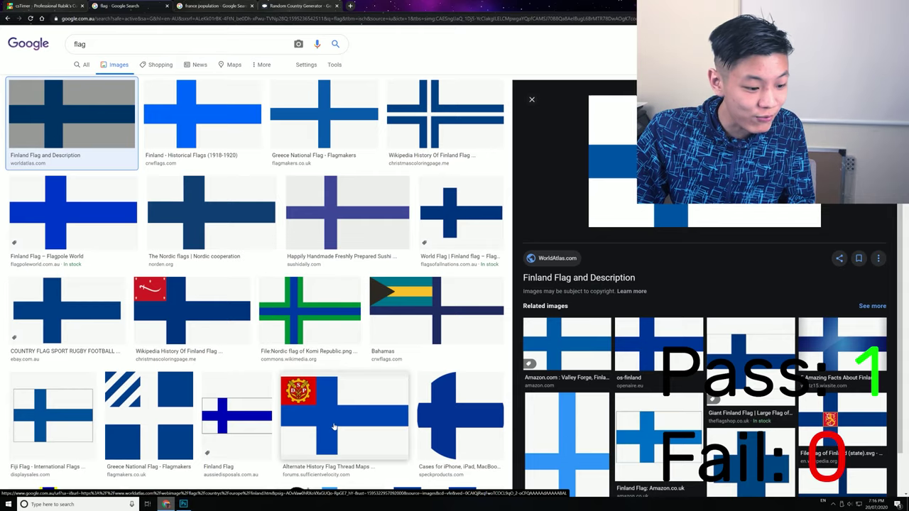
scroll(284, 416, down, 2)
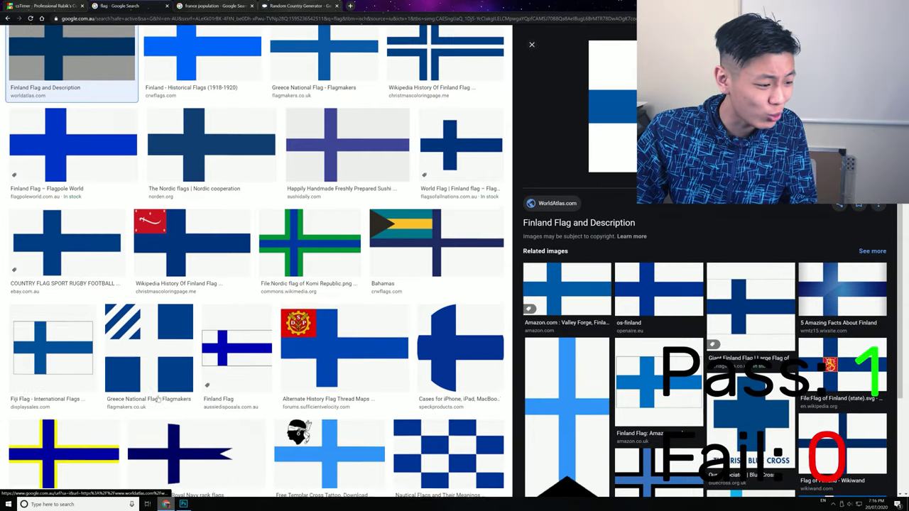
scroll(664, 218, up, 1)
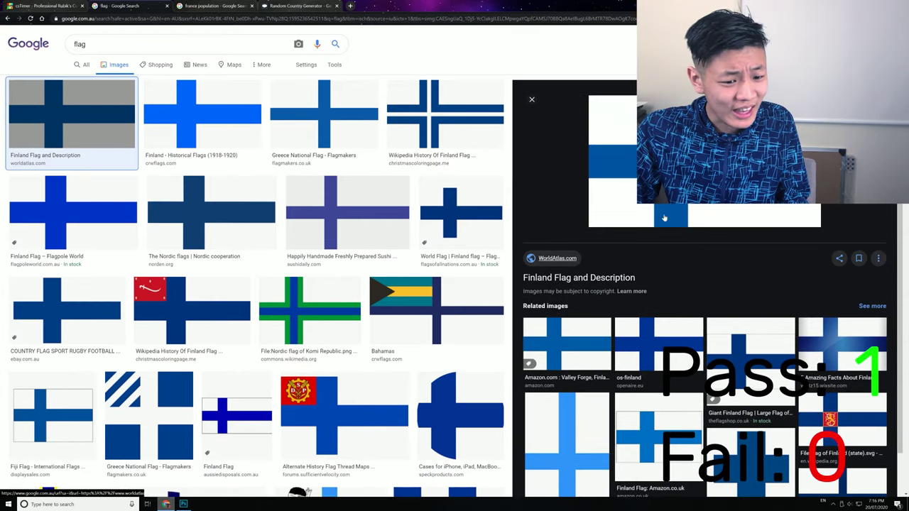
- Search Google by image with the WorldAtlas Finland flag picture, check the suggested query, and return to the similar images
drag(625, 157, 193, 79)
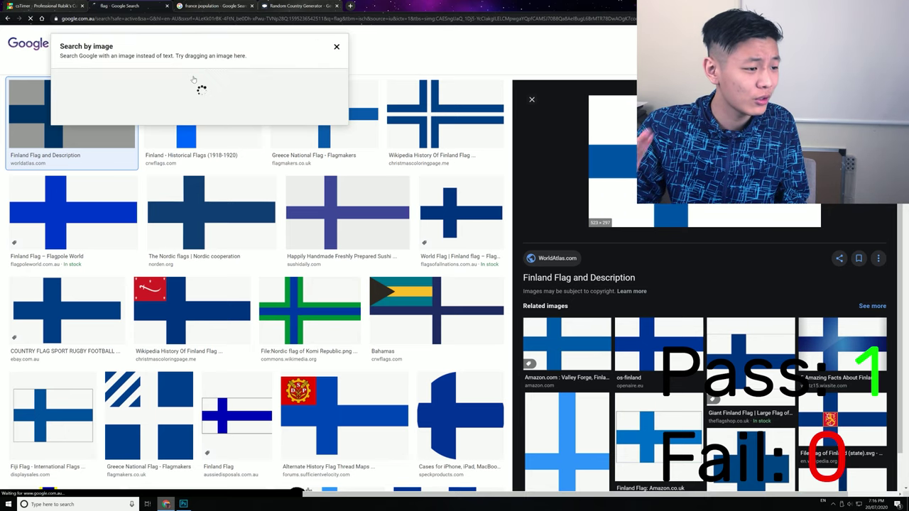
drag(296, 52, 368, 77)
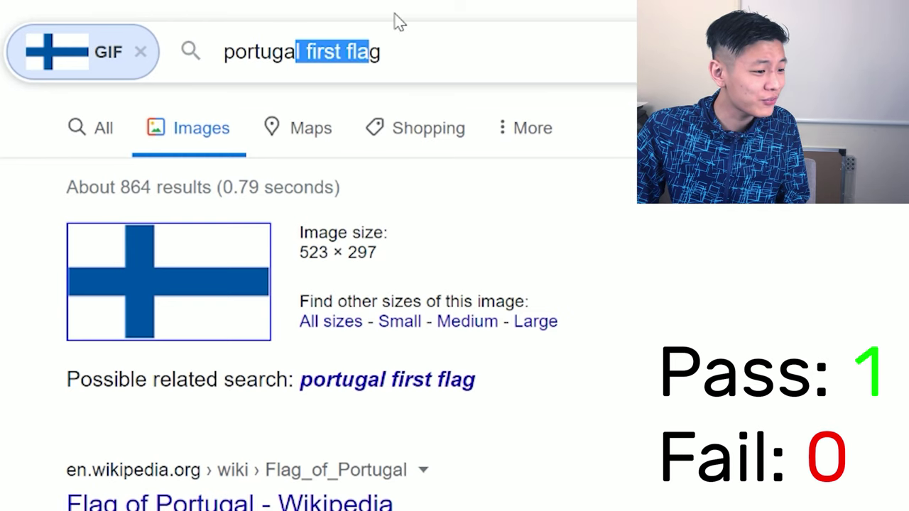
key(alt+Left)
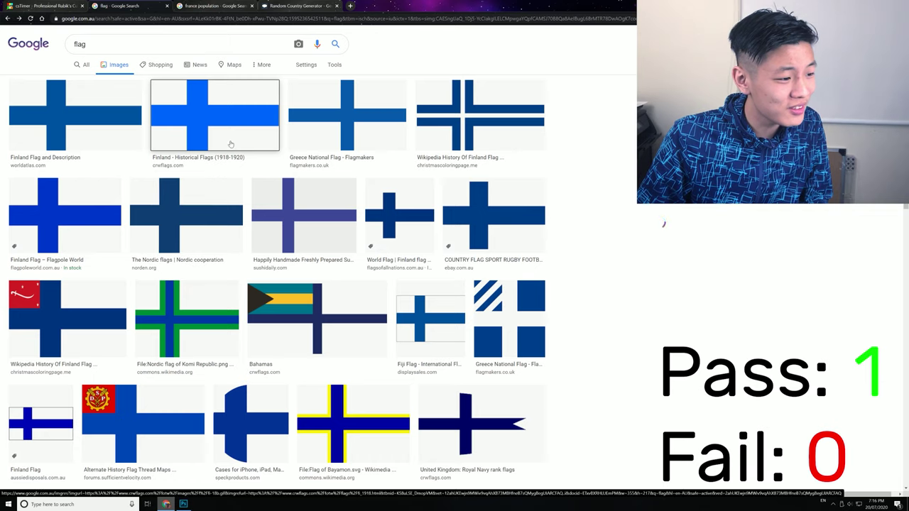
- Reopen the WorldAtlas "Finland Flag and Description" result and look over its related images
click(112, 133)
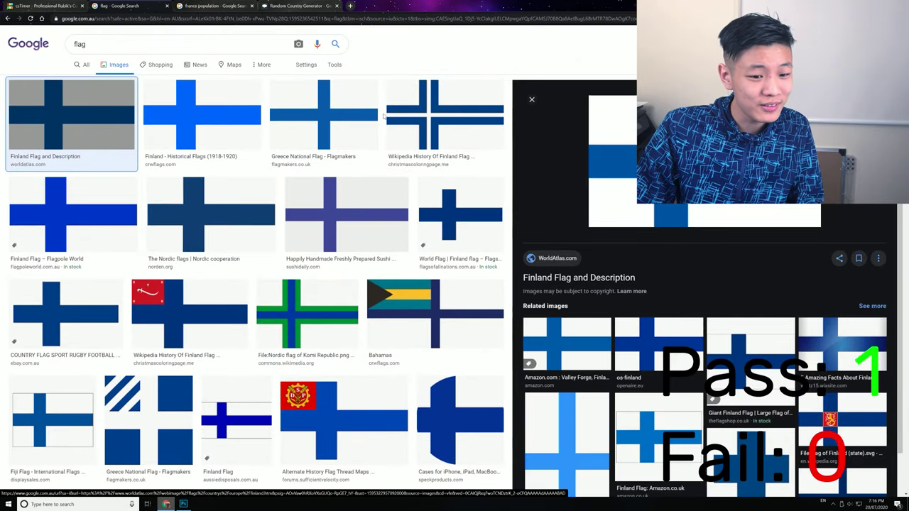
scroll(569, 257, down, 1)
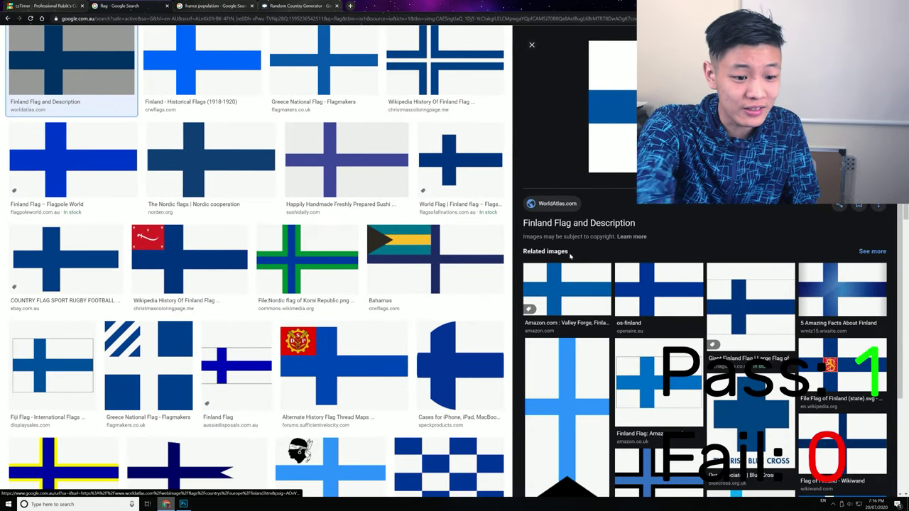
scroll(632, 239, up, 1)
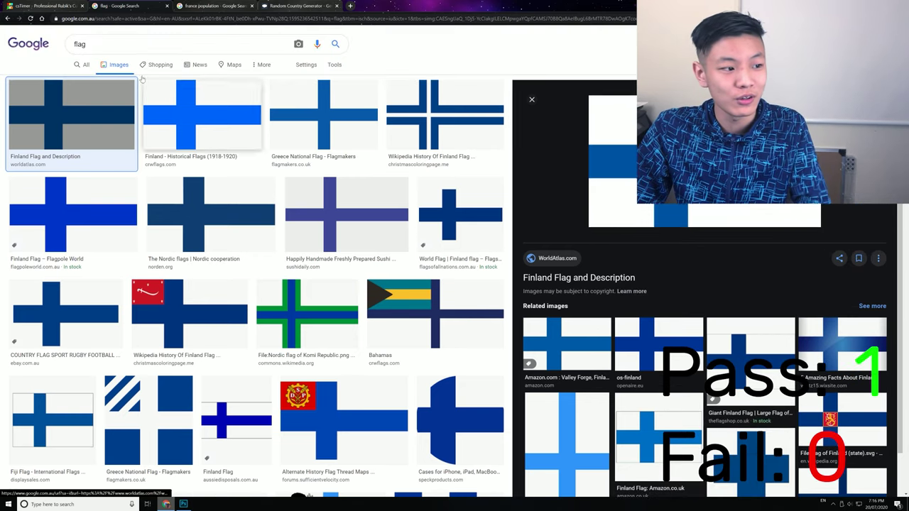
- Search Google Images for "finland" with the flag filter, compare the real flag with Untitled-1.png in Photos, and close the Photos window
double_click(86, 44)
text(fia)
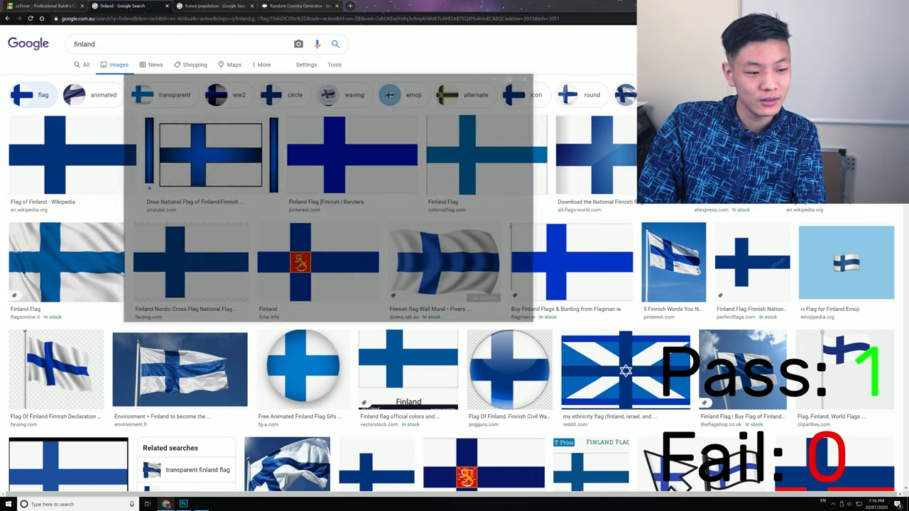
drag(376, 76, 495, 46)
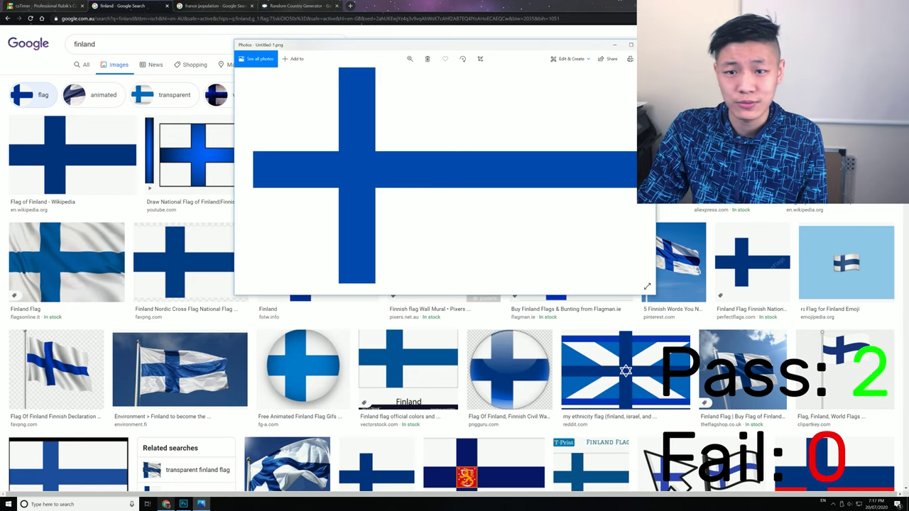
click(647, 45)
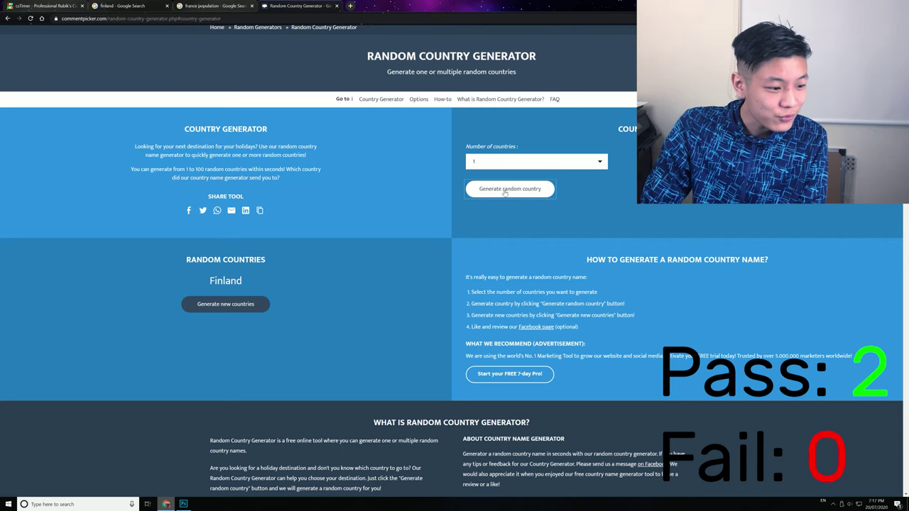
- Generate a new random country, Costa Rica, and look up "costa rica" on wolframalpha.com in place of the France population search
click(505, 190)
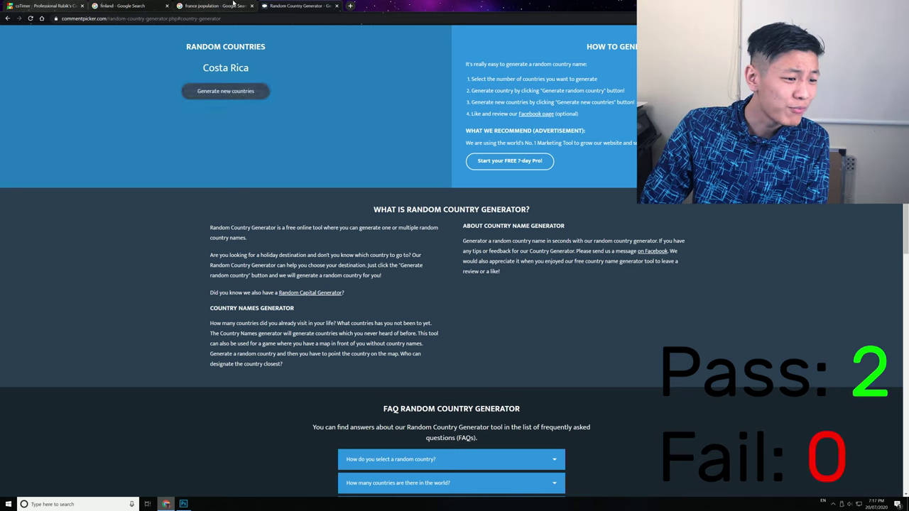
click(232, 5)
click(239, 19)
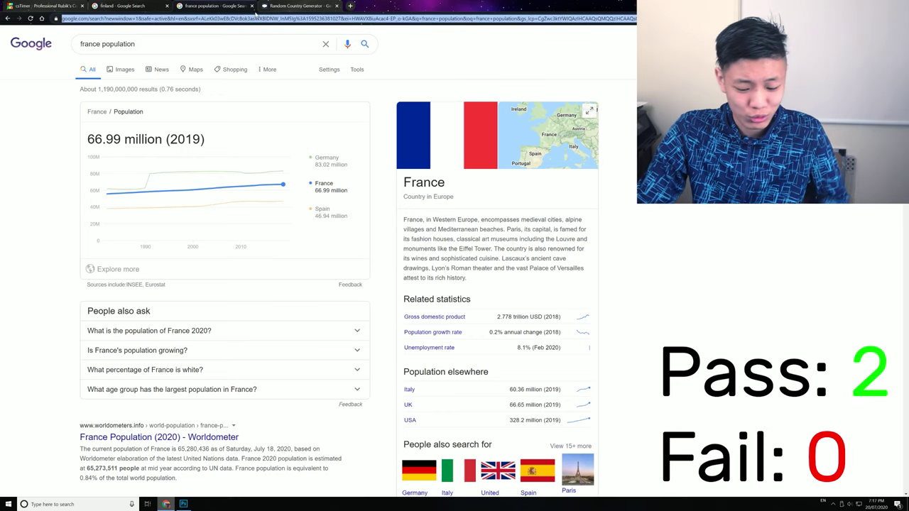
text(wolframalpha.com)
key(Return)
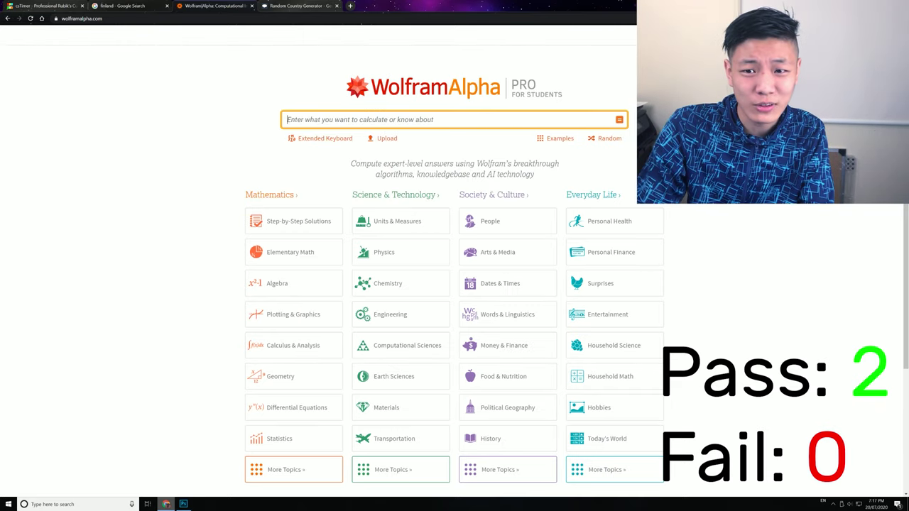
text(cos)
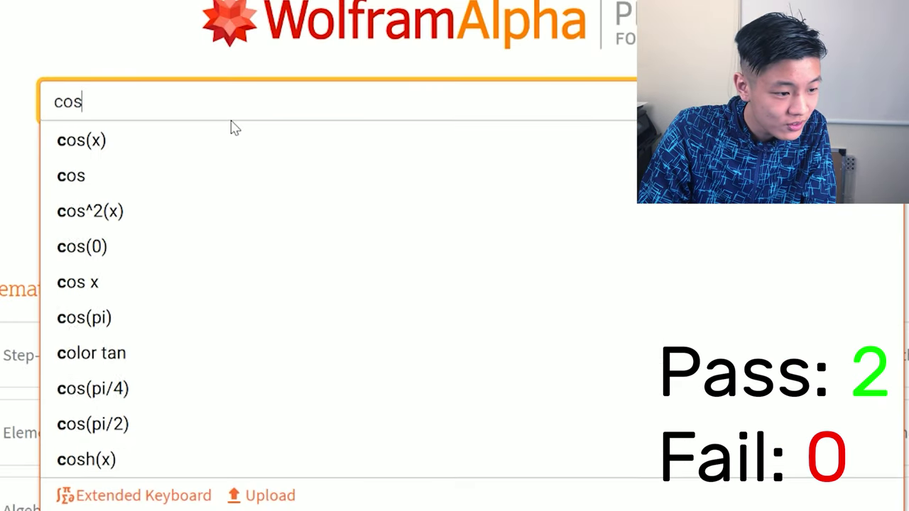
text(ta iica)
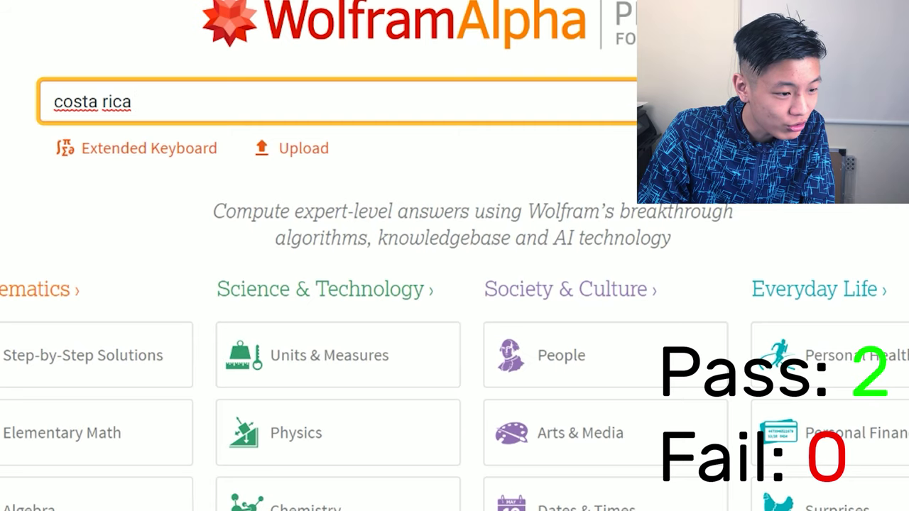
key(BackSpace)
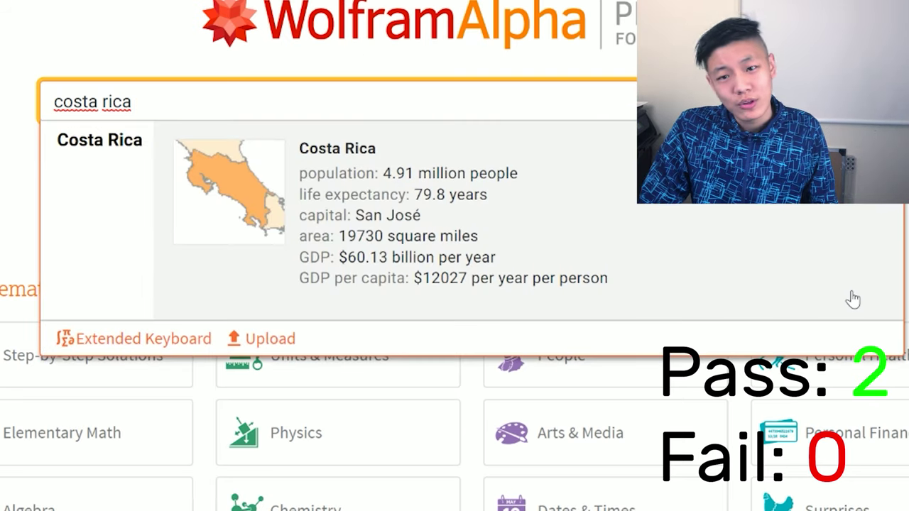
- Generate another random country on the Random Country Generator page, United States Minor Outlying Islands, and switch to Photoshop
click(906, 291)
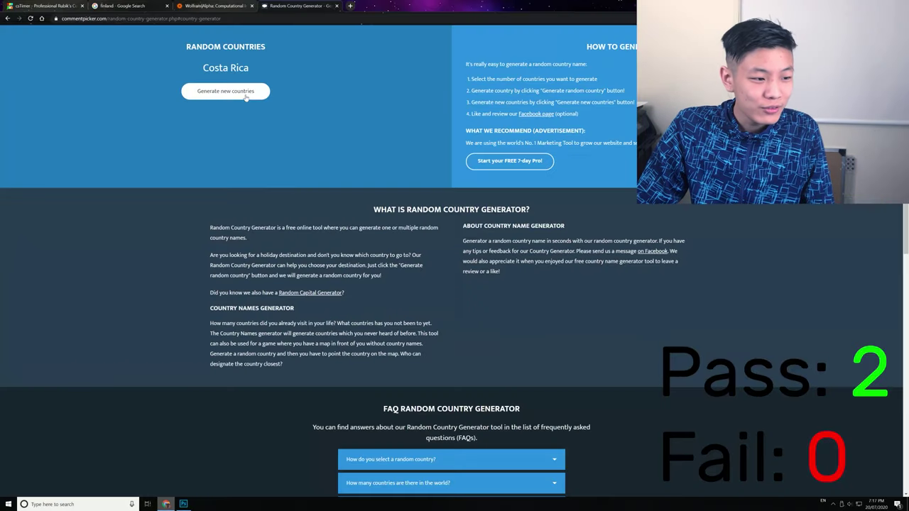
click(246, 93)
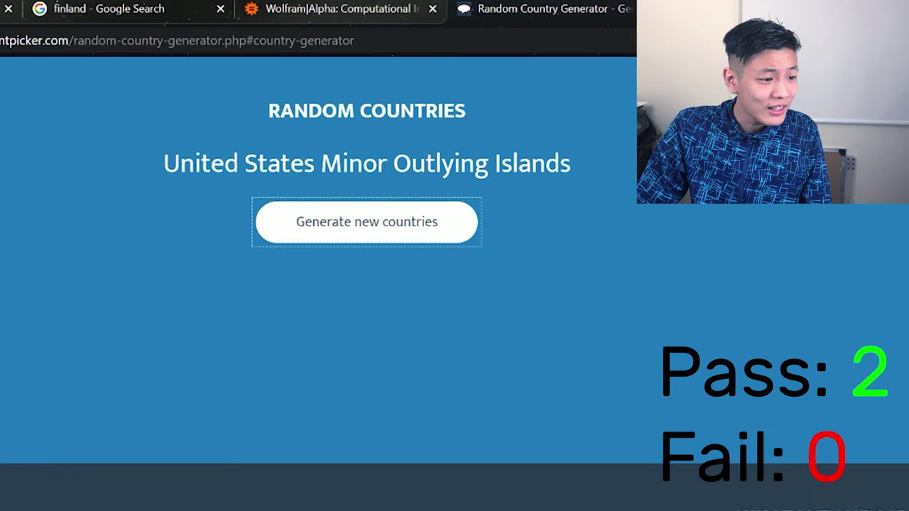
drag(219, 68, 293, 69)
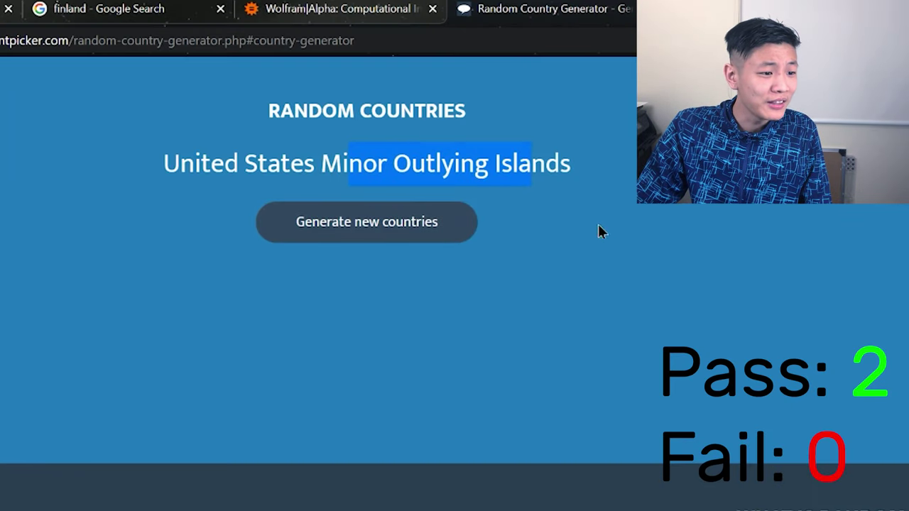
click(319, 92)
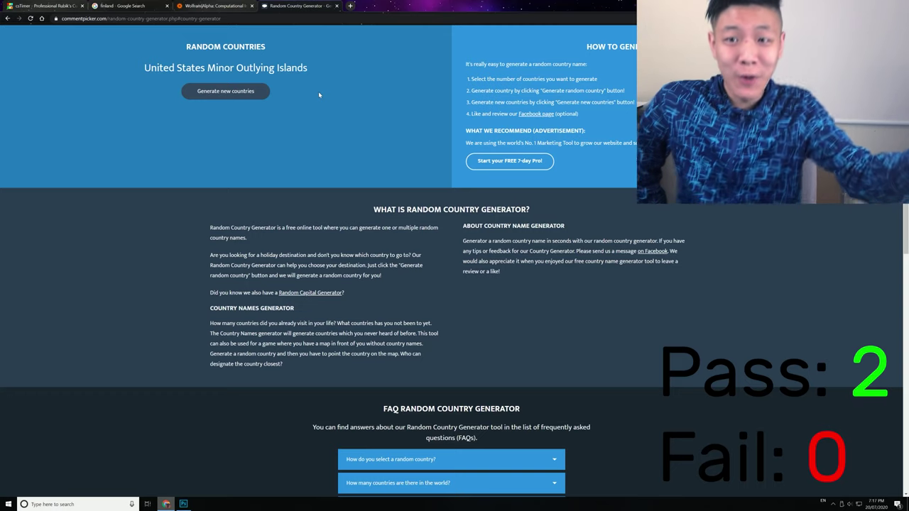
click(186, 503)
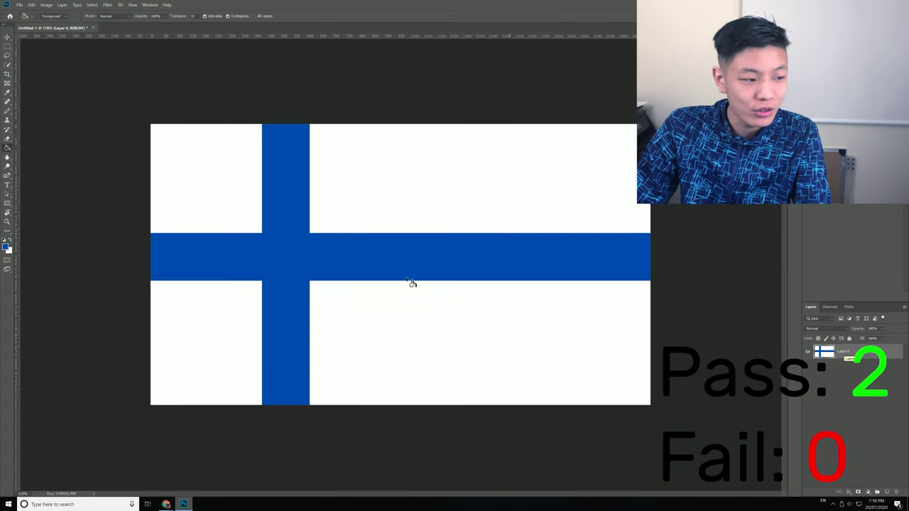
- Switch to the Random Country Generator page, highlight "United States" in the generated country name, and return to Photoshop
key(alt+Tab)
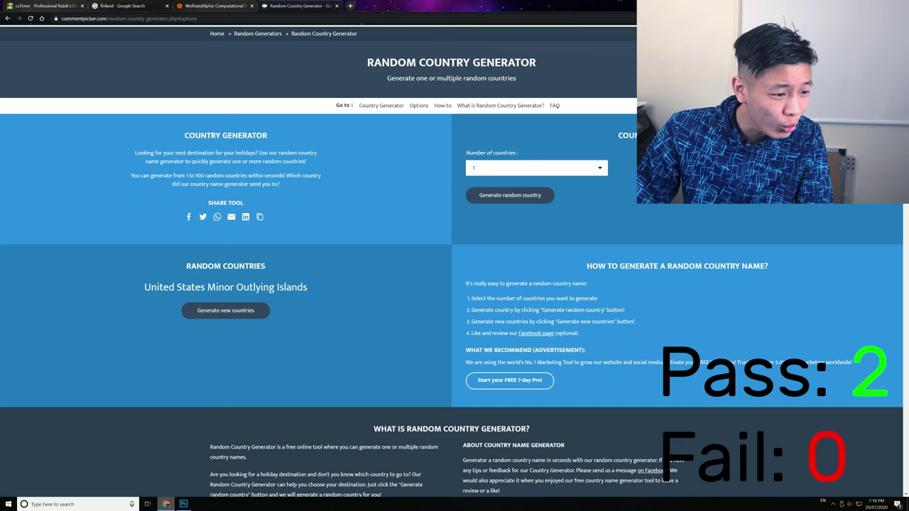
drag(183, 136, 233, 154)
click(321, 330)
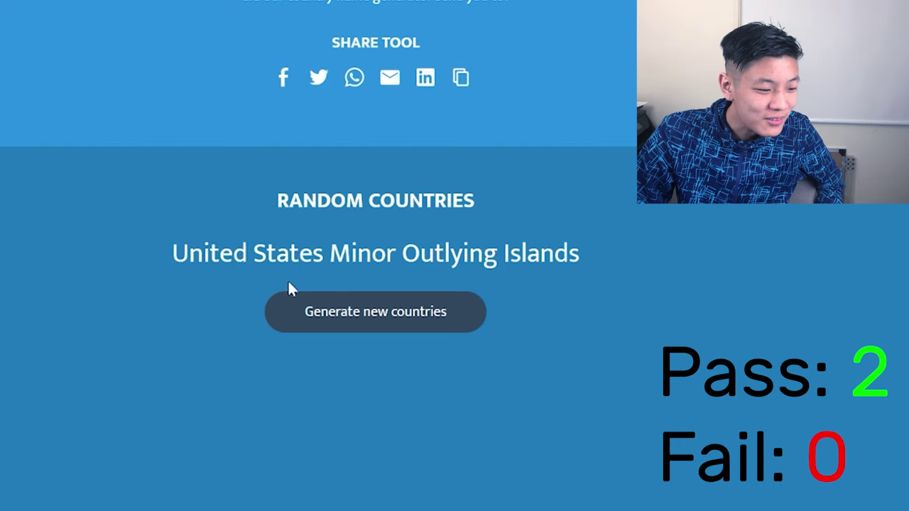
mouse_move(172, 254)
mouse_down()
mouse_move(355, 255)
mouse_move(172, 253)
mouse_up()
click(662, 233)
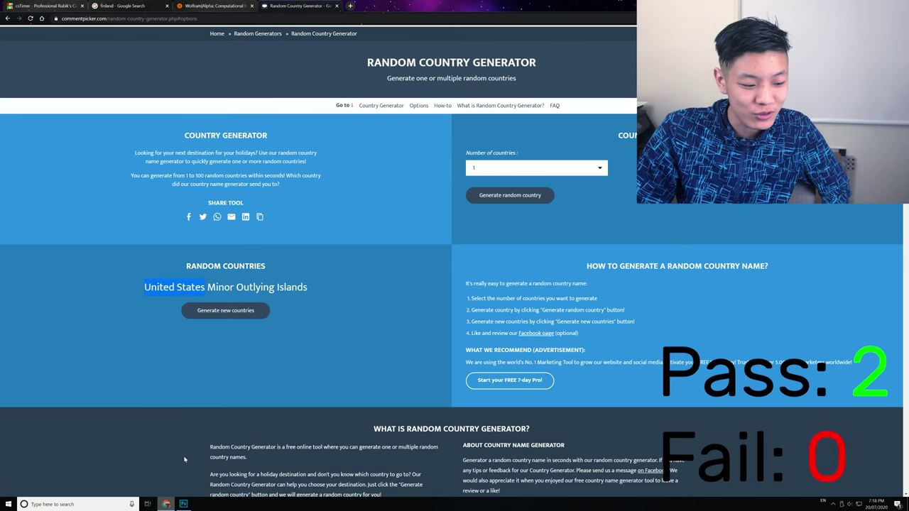
click(183, 504)
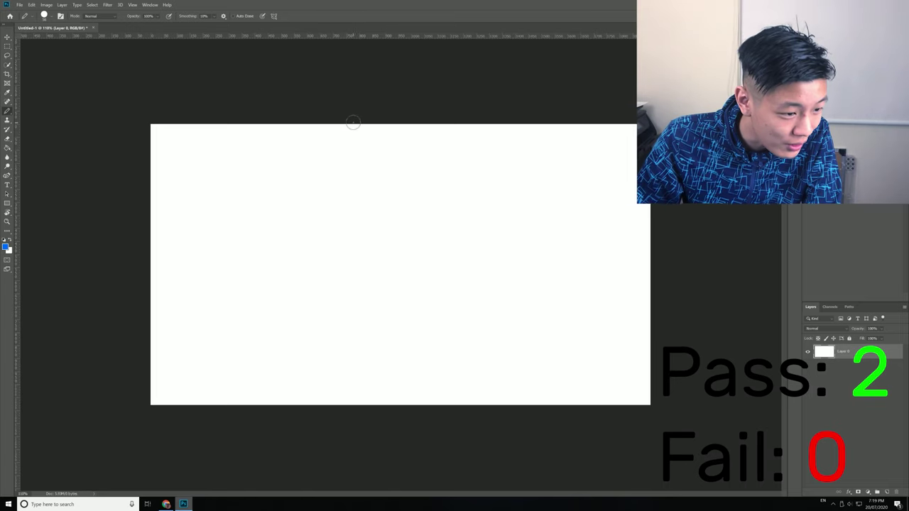
- Try to paint a solid blue block over the canvas's upper-left area with the Pencil tool
drag(350, 122, 348, 205)
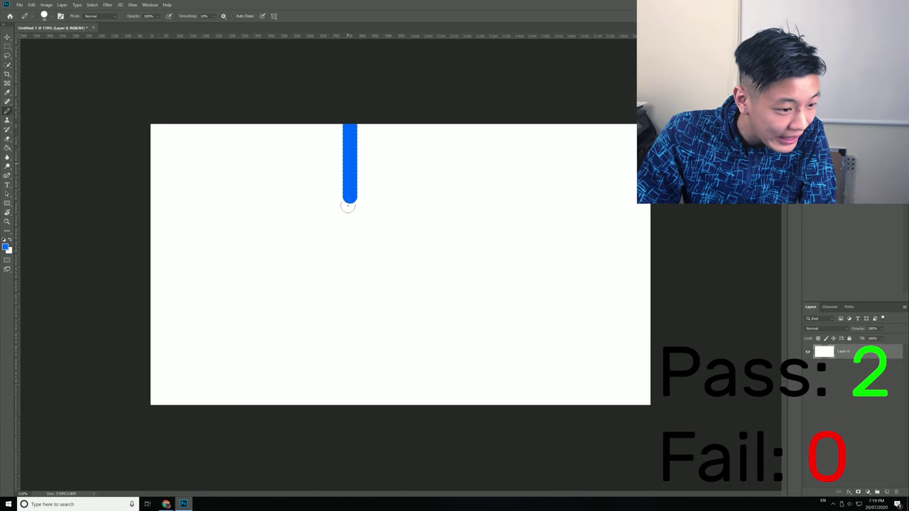
drag(349, 241, 86, 253)
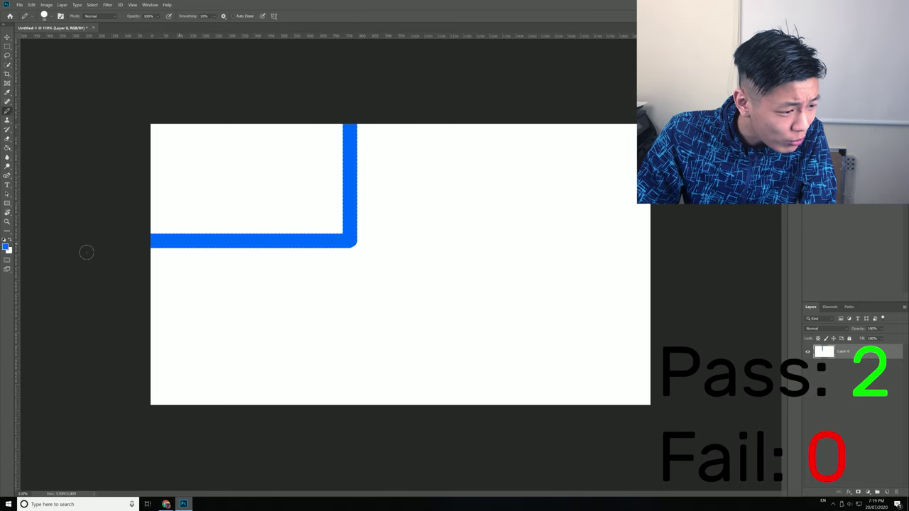
mouse_move(327, 217)
mouse_down()
mouse_move(141, 225)
mouse_move(167, 125)
mouse_move(206, 142)
mouse_move(297, 146)
mouse_move(328, 117)
mouse_up()
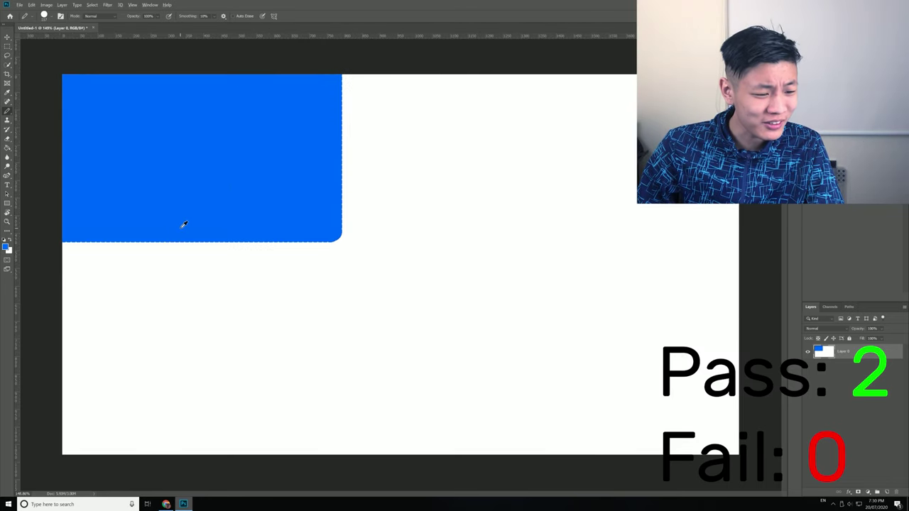
scroll(183, 225, down, 1)
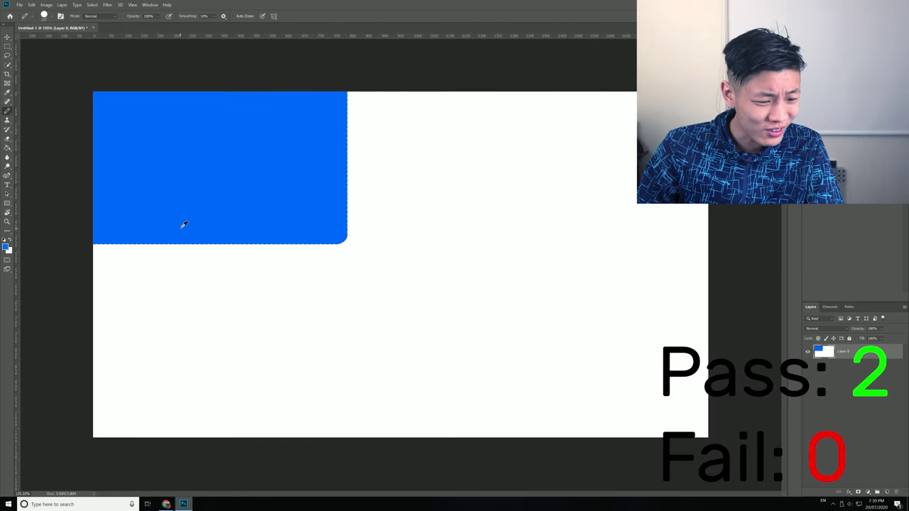
scroll(396, 253, down, 3)
right_click(398, 257)
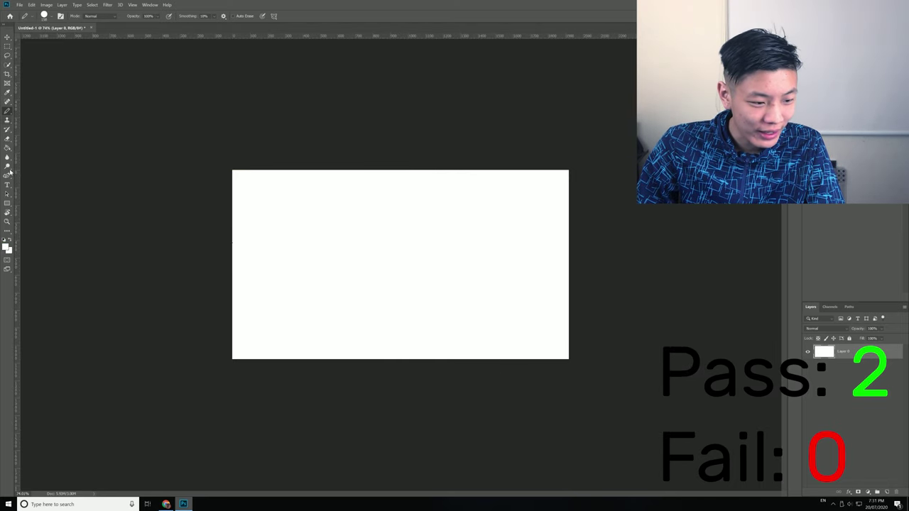
- Draw a rectangle shape over the canvas's upper-left corner and fill it with dark blue
click(8, 203)
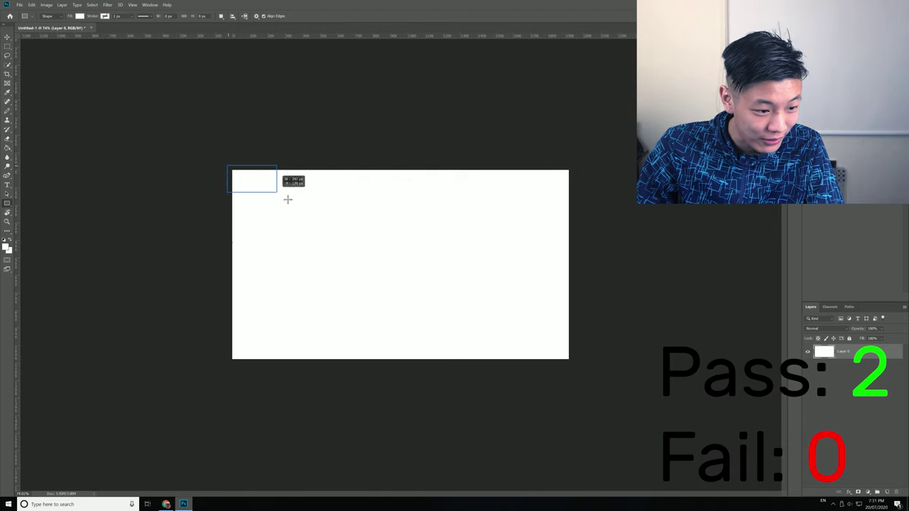
drag(287, 199, 371, 256)
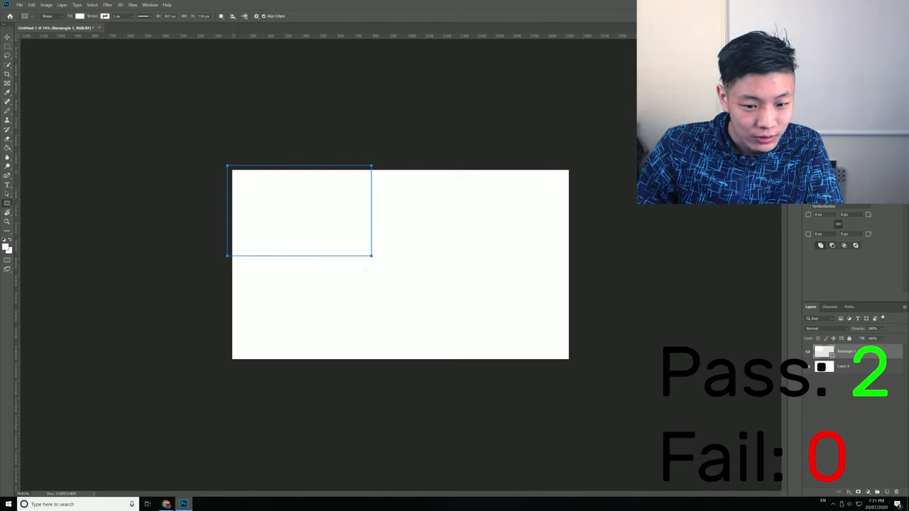
click(813, 187)
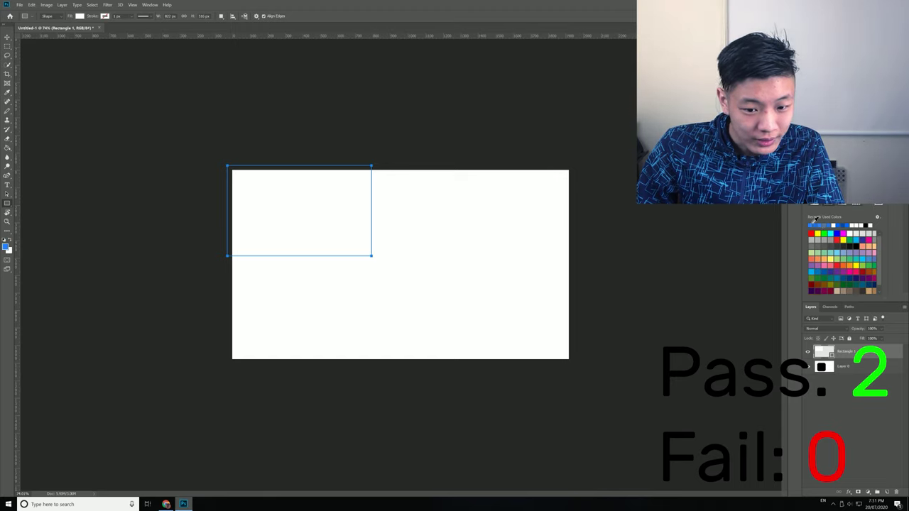
click(815, 223)
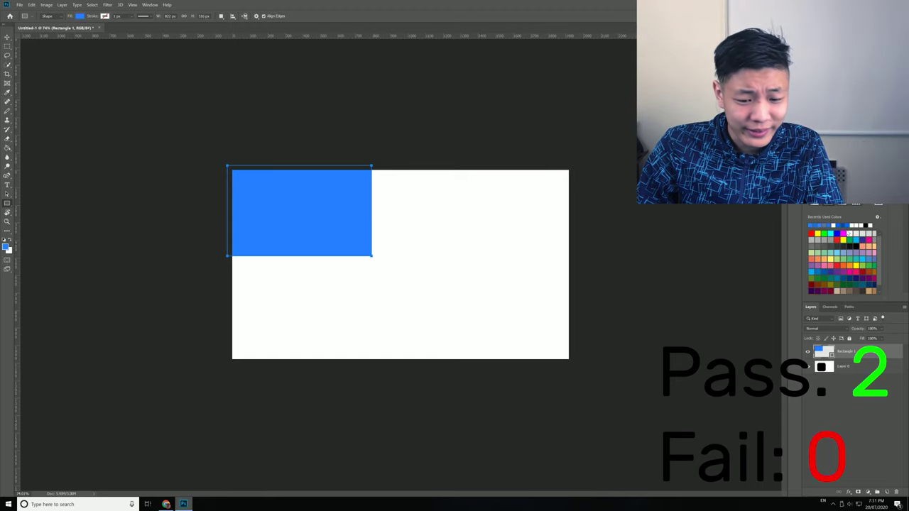
click(844, 225)
click(846, 419)
- Draw a full-width rectangle stripe, set its size to 1920 by 84 px, and place it along the canvas's bottom edge
scroll(385, 209, up, 4)
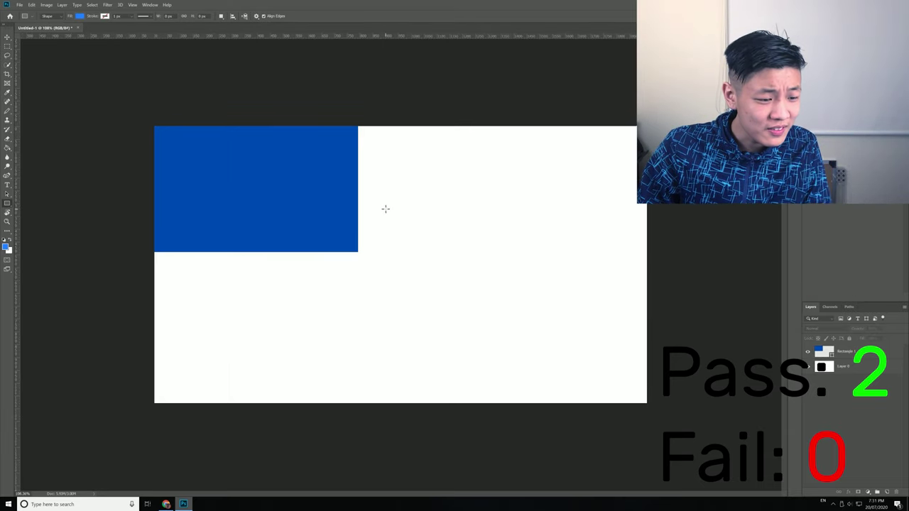
scroll(386, 208, up, 1)
scroll(364, 150, down, 1)
scroll(365, 150, up, 1)
drag(677, 105, 675, 123)
key(ctrl+z)
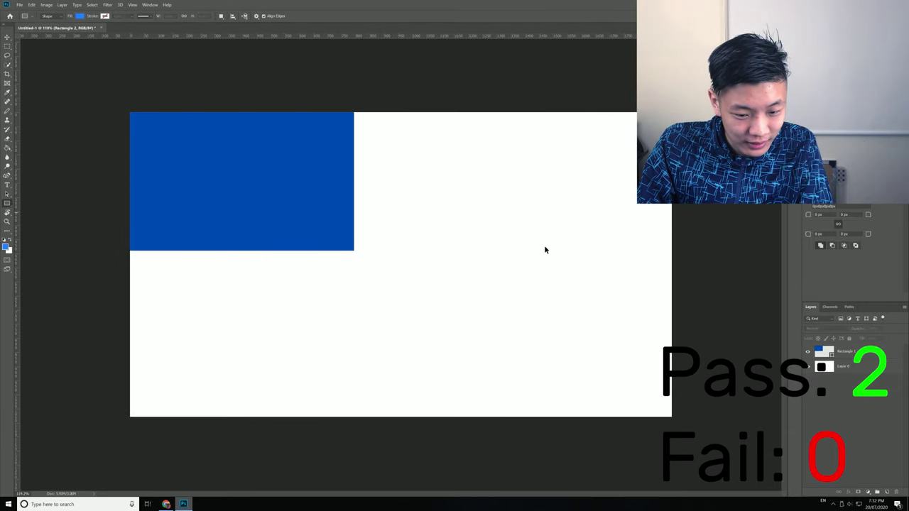
drag(122, 382, 686, 434)
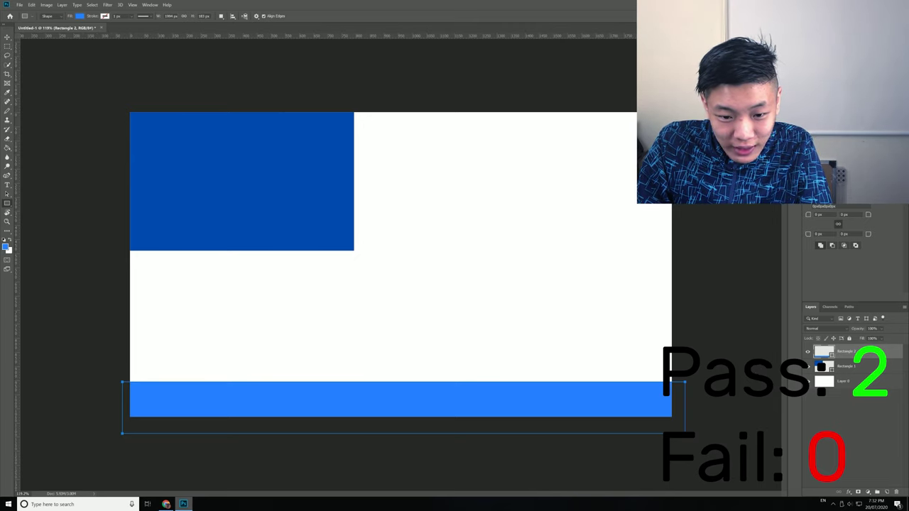
text(1920)
key(Tab)
text(84)
key(Return)
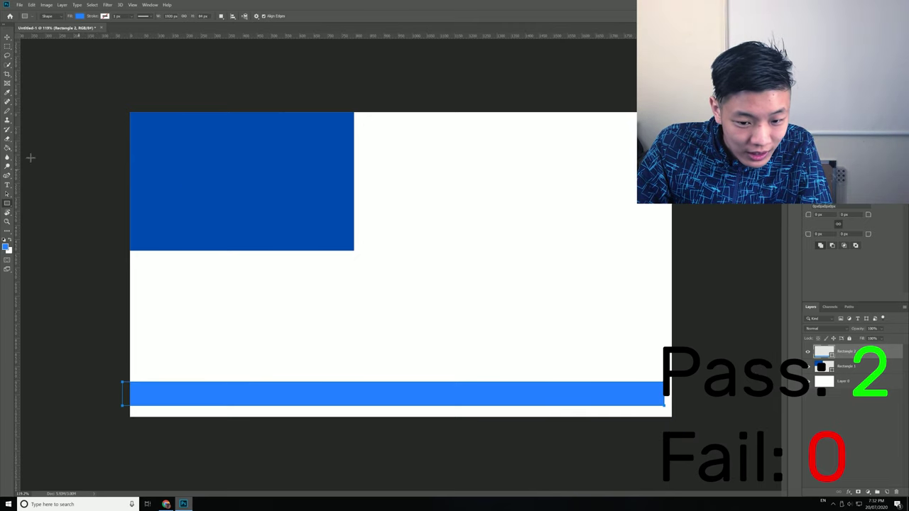
drag(608, 401, 616, 412)
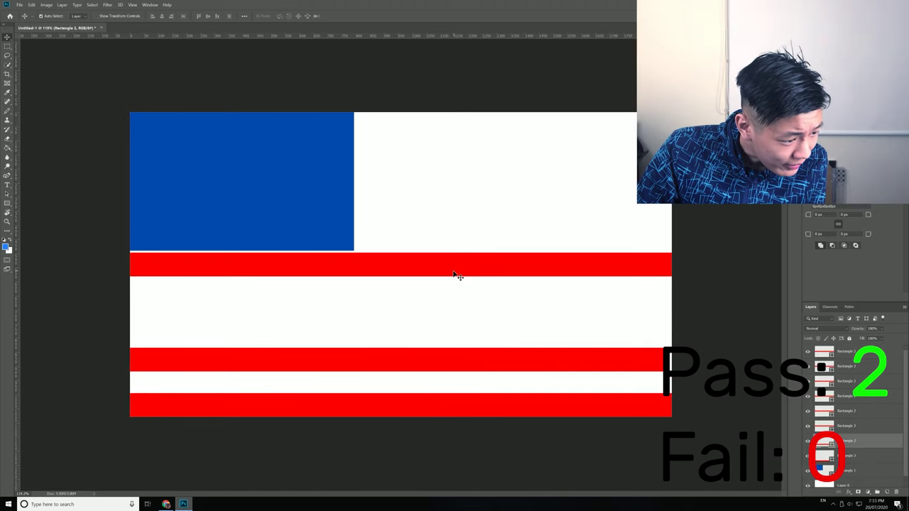
- Move two of the red stripe copies up beside the blue rectangle and select the background layer
drag(451, 270, 417, 182)
drag(401, 266, 401, 225)
click(845, 485)
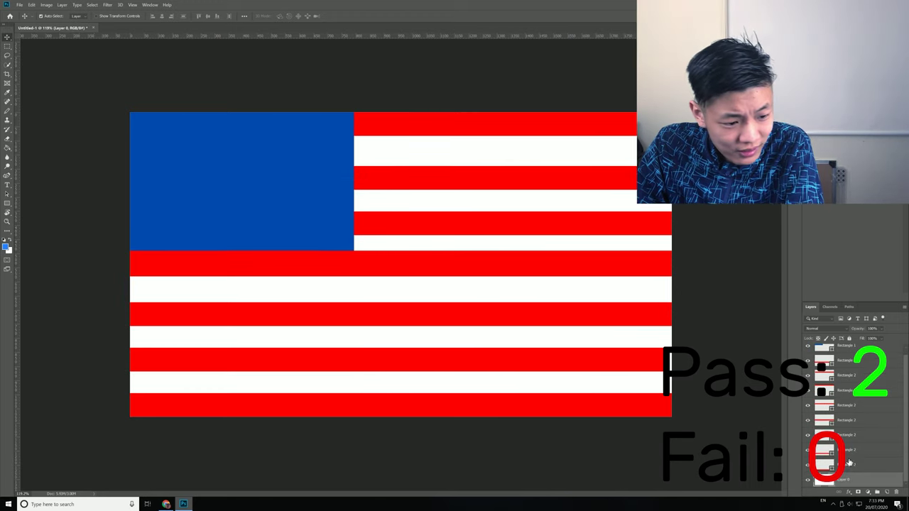
- Even out the spacing between the red stripes, aligning the middle stripe's top with the blue rectangle's bottom edge
click(853, 423)
drag(527, 273, 527, 270)
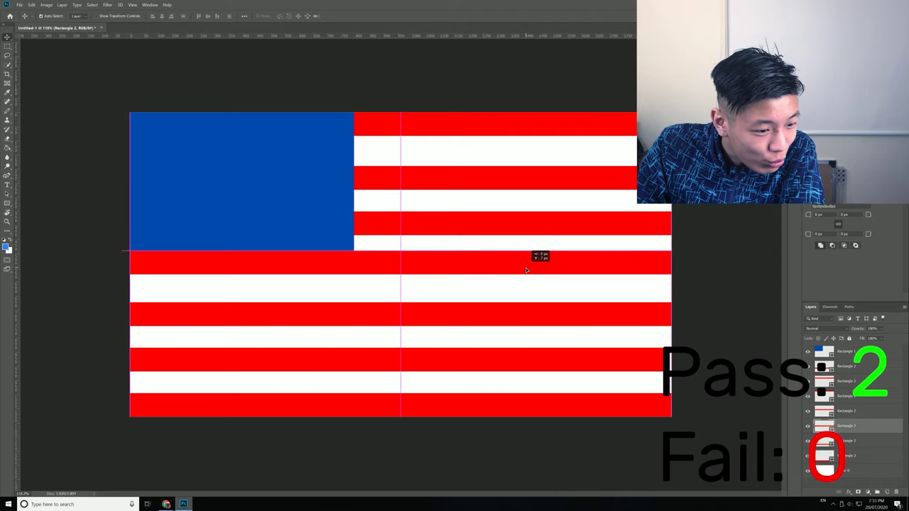
drag(471, 178, 469, 172)
drag(455, 222, 454, 218)
drag(417, 316, 418, 313)
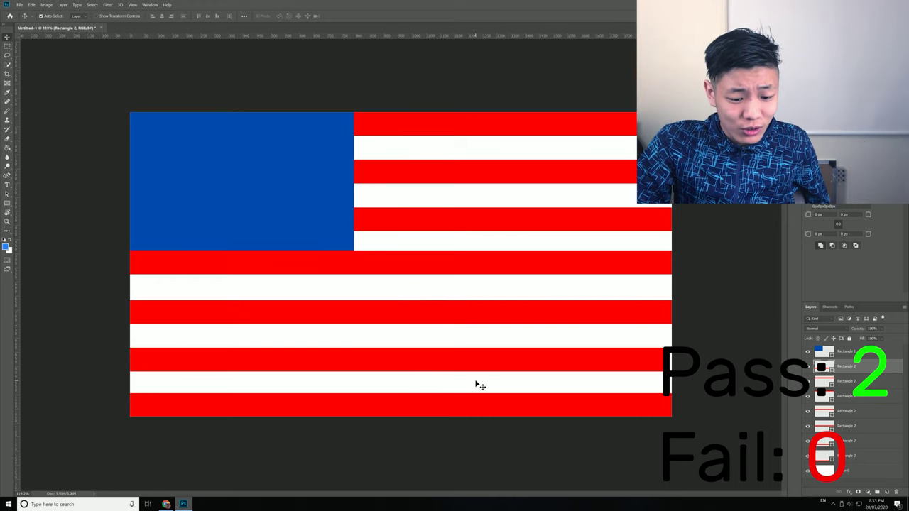
drag(510, 359, 510, 358)
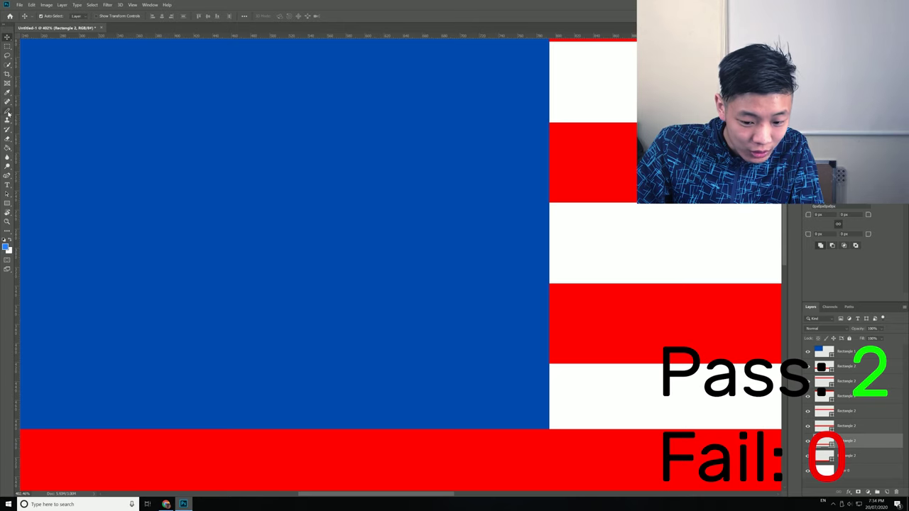
- Create a new layer for the stars, reduce the pencil size, and undo the light blue test dot
scroll(871, 490, down, 1)
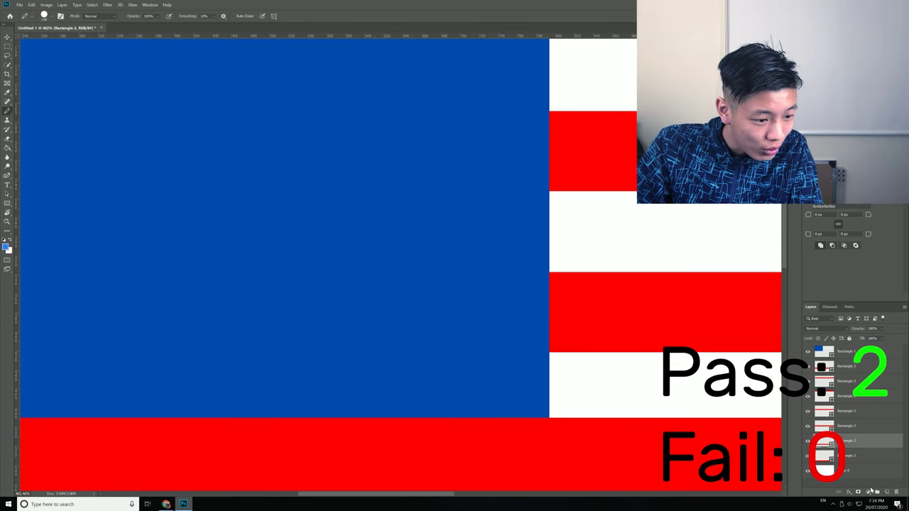
click(887, 492)
right_click(409, 279)
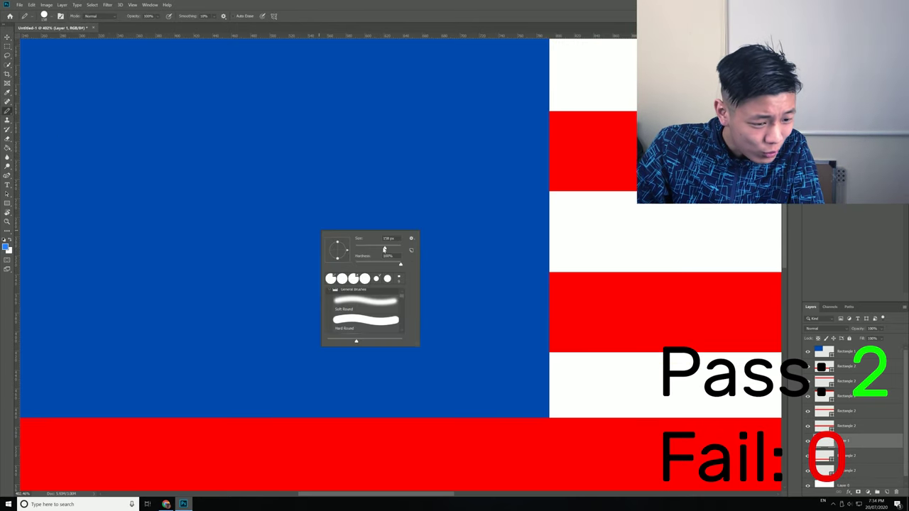
drag(384, 250, 368, 249)
click(340, 292)
drag(849, 441, 846, 347)
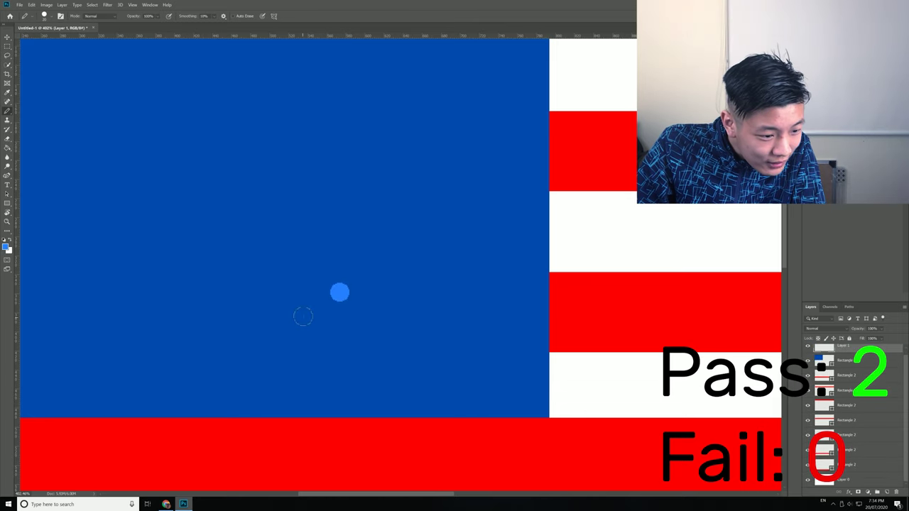
key(ctrl+z)
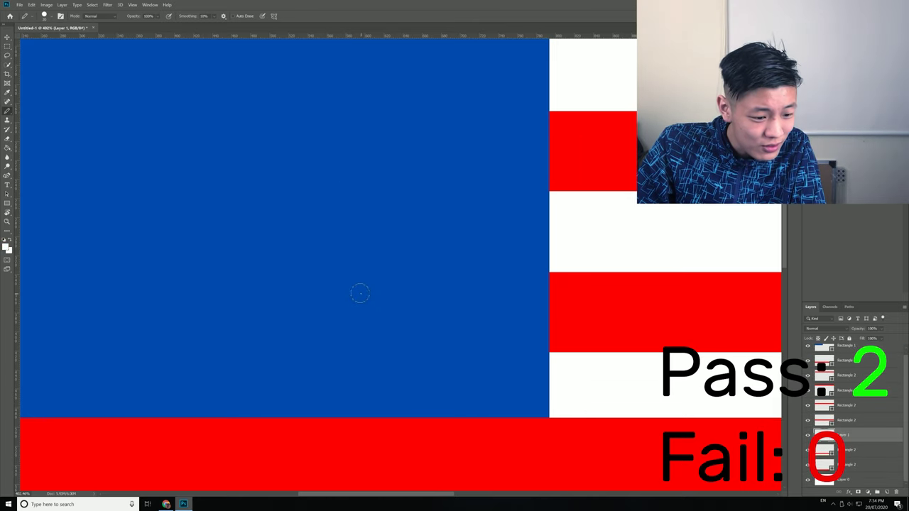
- Replace the white test line with a five-pointed star drawn in finer straight pencil strokes near the blue rectangle's lower-right corner
scroll(441, 312, down, 4)
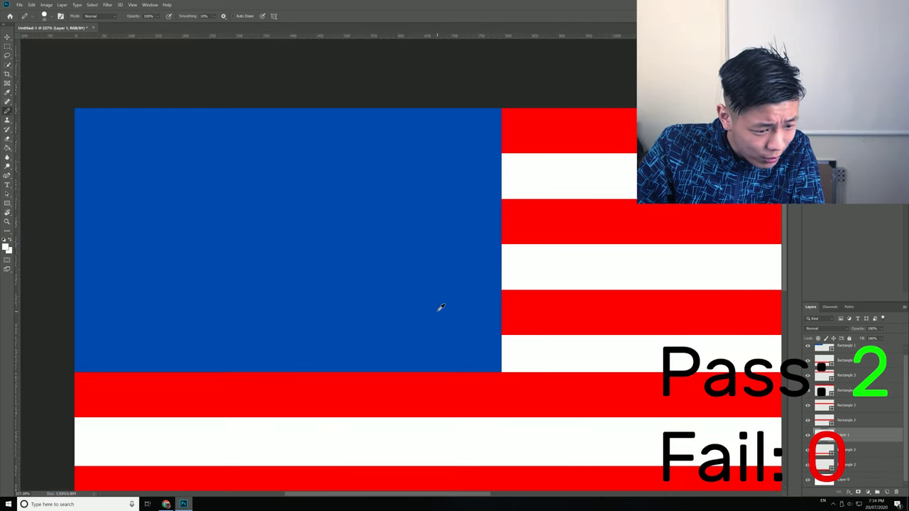
scroll(441, 311, up, 3)
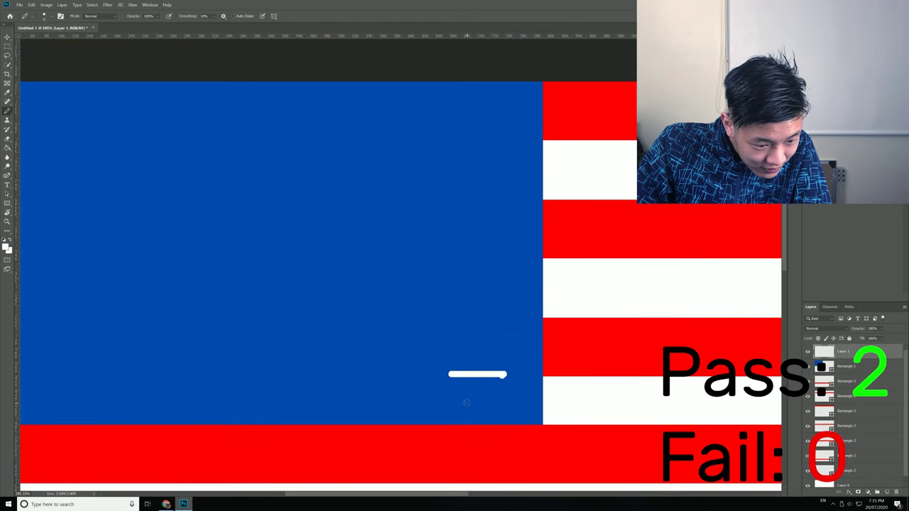
scroll(482, 390, up, 2)
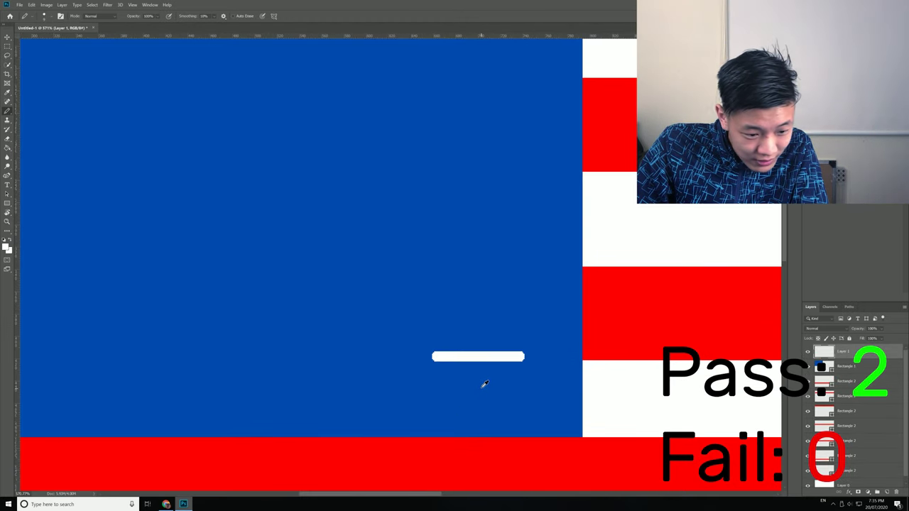
scroll(475, 368, up, 2)
key(ctrl+z)
right_click(446, 353)
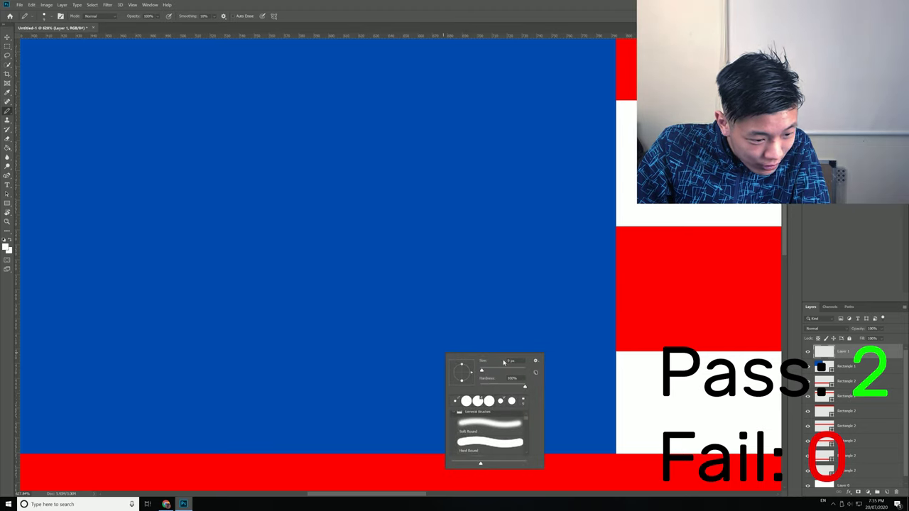
drag(440, 339, 512, 341)
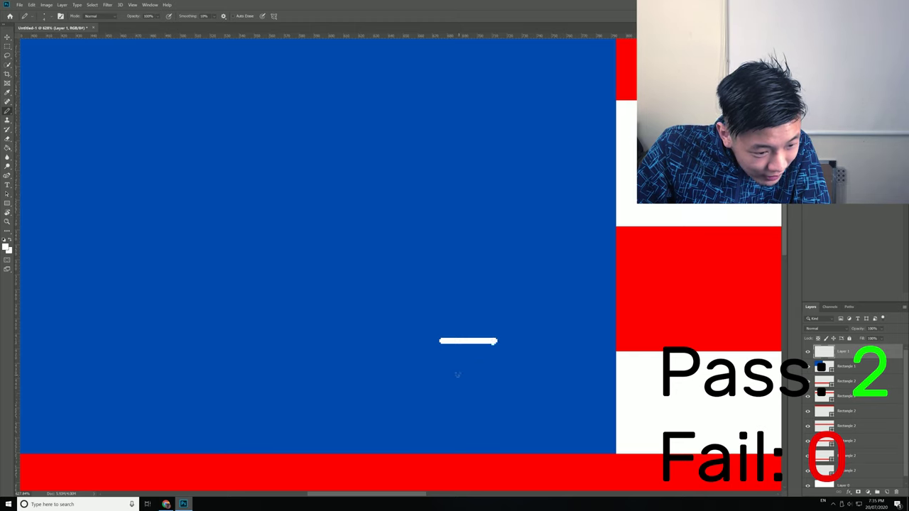
shift+click(458, 374)
shift+click(466, 321)
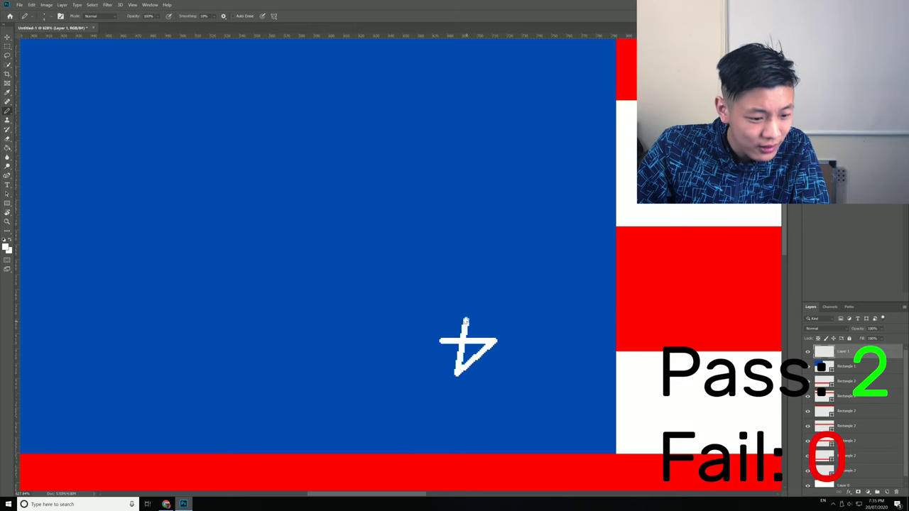
shift+click(486, 373)
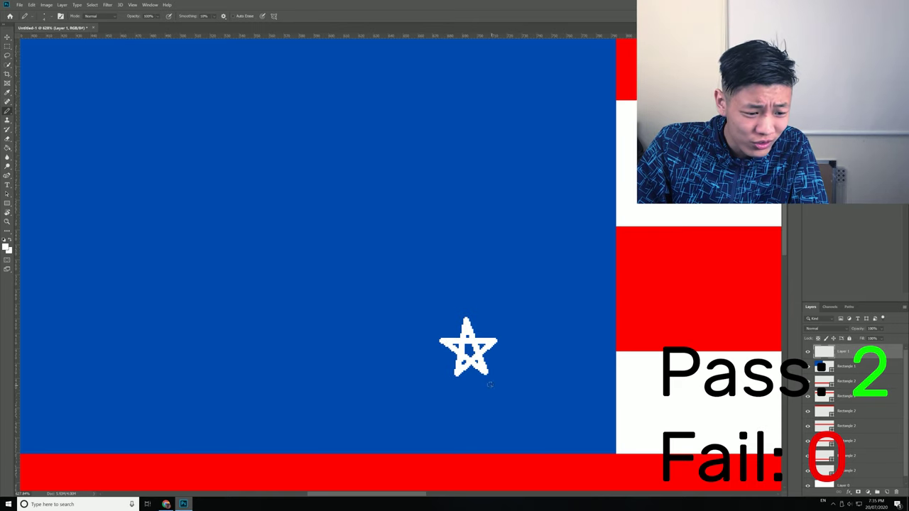
- Fill the remaining blue gaps inside the star with white
scroll(489, 384, up, 5)
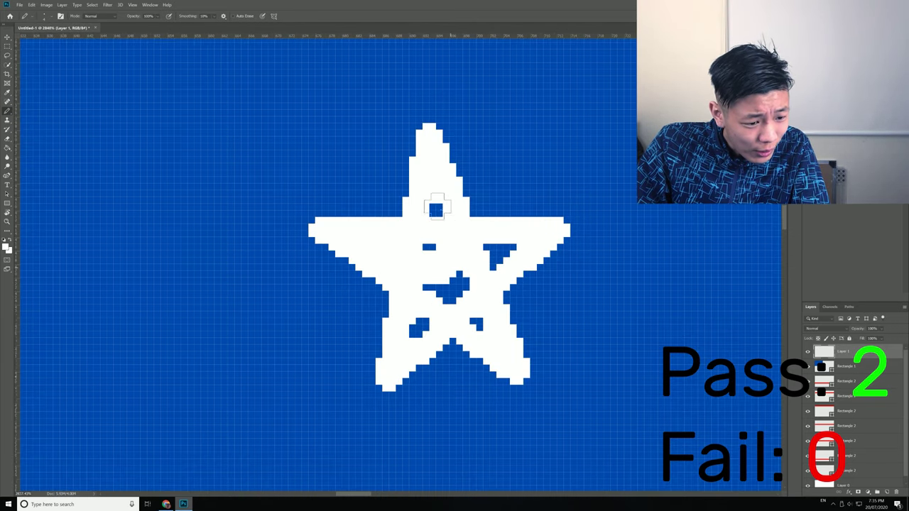
mouse_move(436, 207)
mouse_down()
mouse_move(427, 244)
mouse_move(463, 260)
mouse_move(478, 319)
mouse_up()
scroll(482, 321, down, 2)
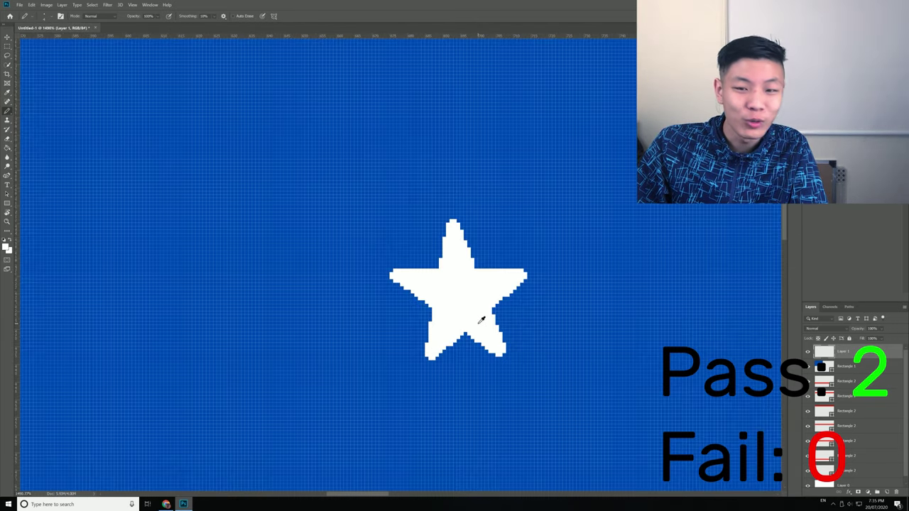
- Duplicate the white star repeatedly and arrange the copies in staggered rows of nine and eight across the blue rectangle
scroll(482, 321, down, 6)
scroll(486, 317, up, 2)
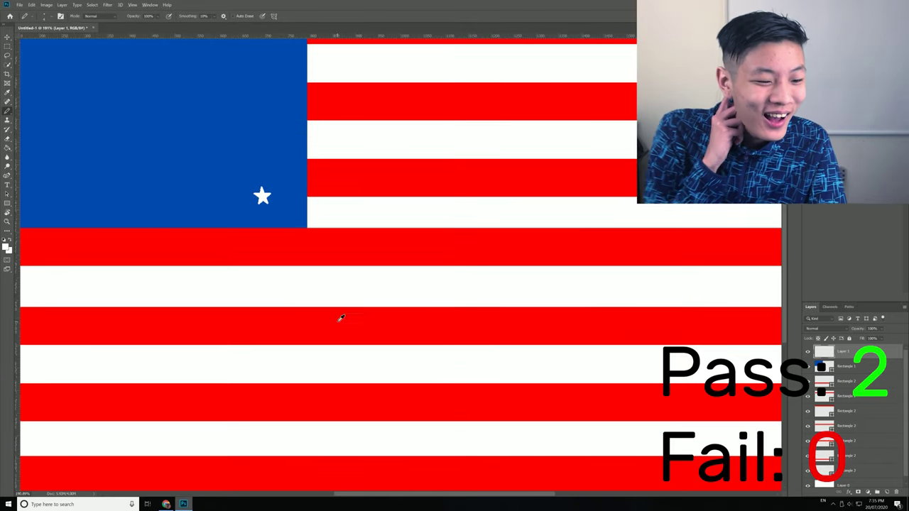
scroll(341, 318, down, 2)
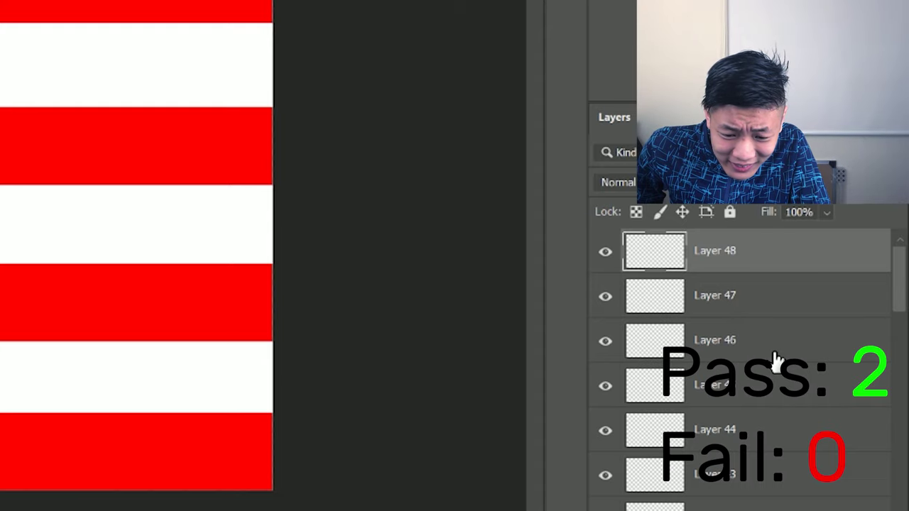
key(ctrl+v)
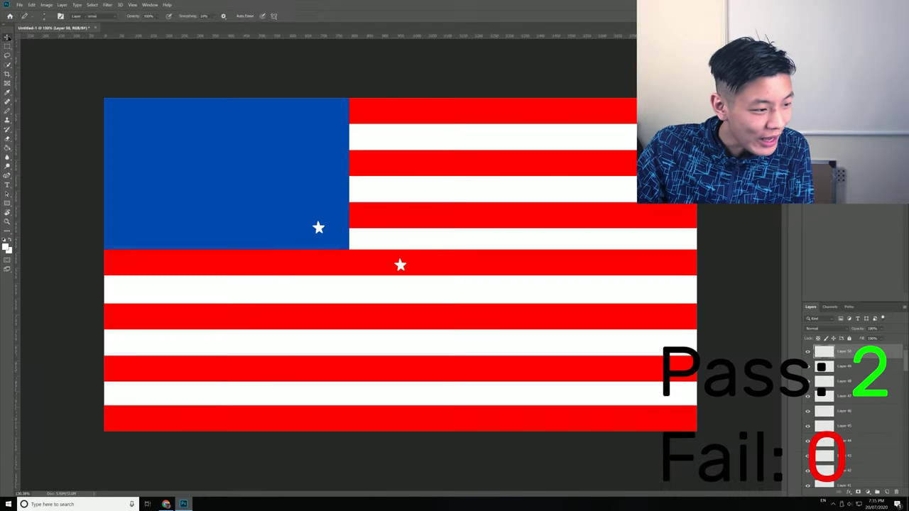
key(v)
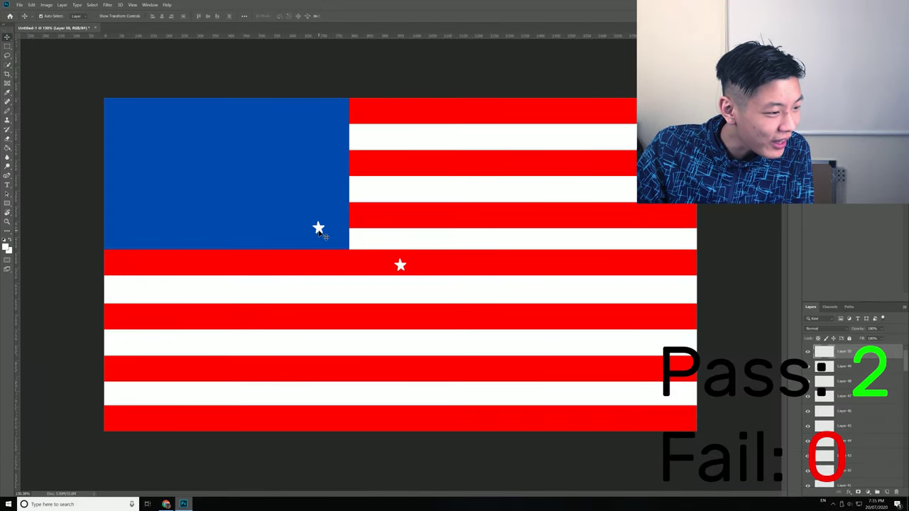
drag(318, 228, 146, 116)
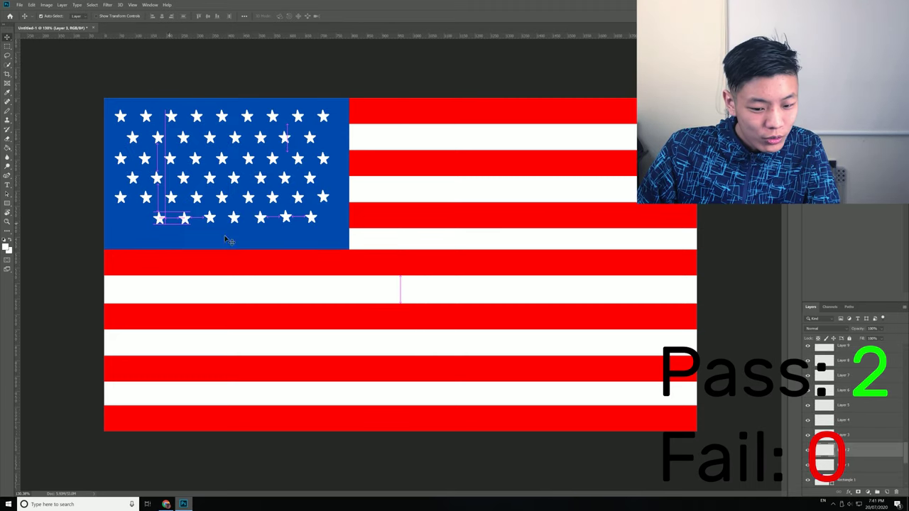
- Duplicate one more star, place it at the left end of the bottom row, and align it with its neighbours
click(846, 463)
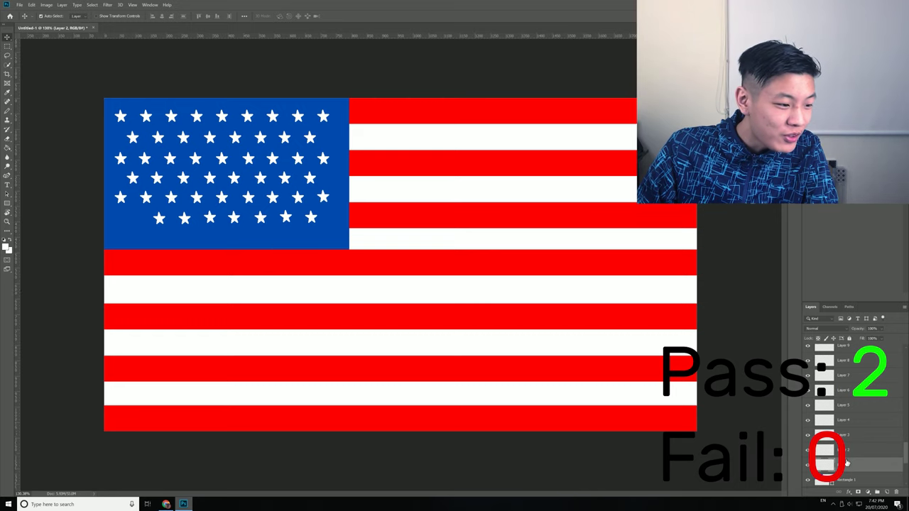
drag(401, 266, 132, 221)
scroll(134, 235, up, 3)
scroll(187, 301, down, 2)
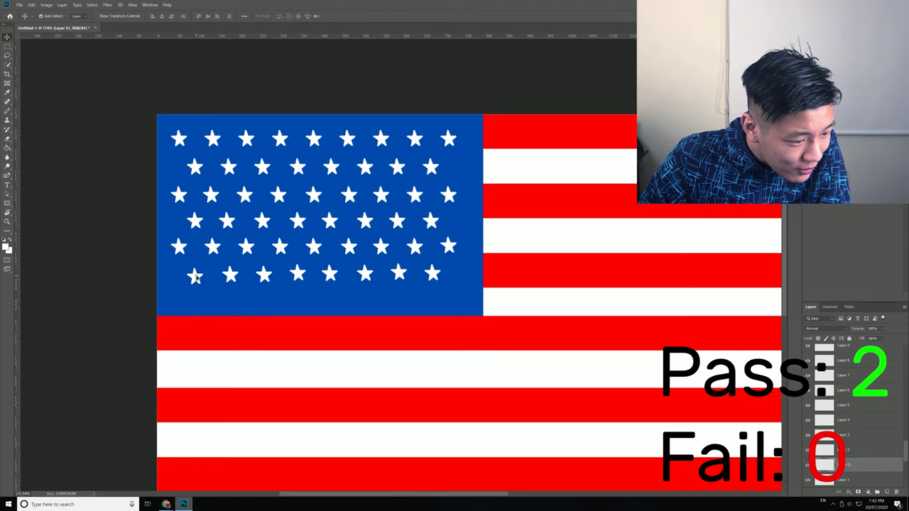
drag(196, 278, 197, 274)
click(264, 276)
- Select all the star layers together and shift them slightly down to centre the stars vertically in the blue rectangle
scroll(374, 299, down, 4)
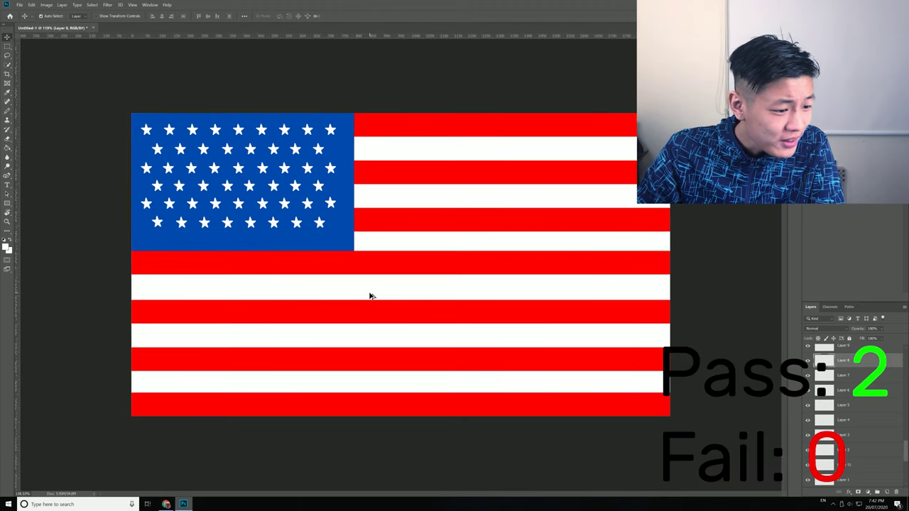
scroll(847, 452, down, 3)
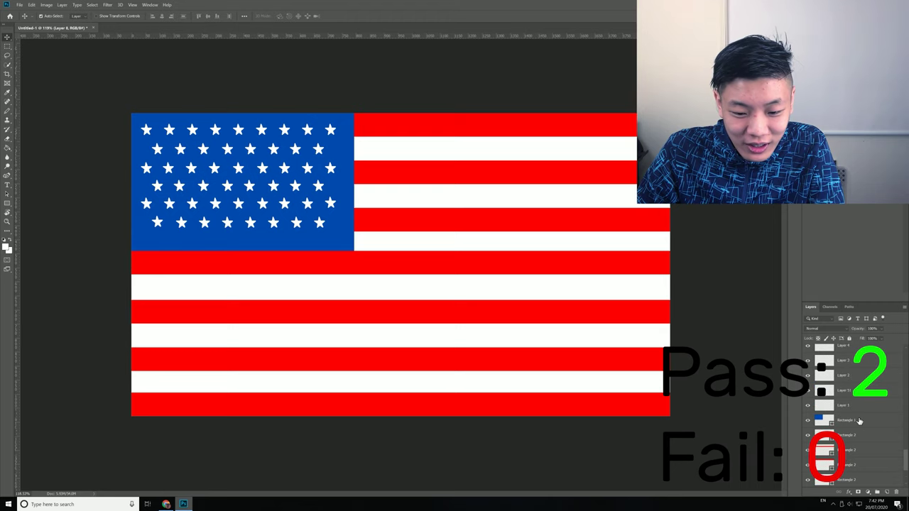
click(860, 436)
drag(906, 454, 904, 337)
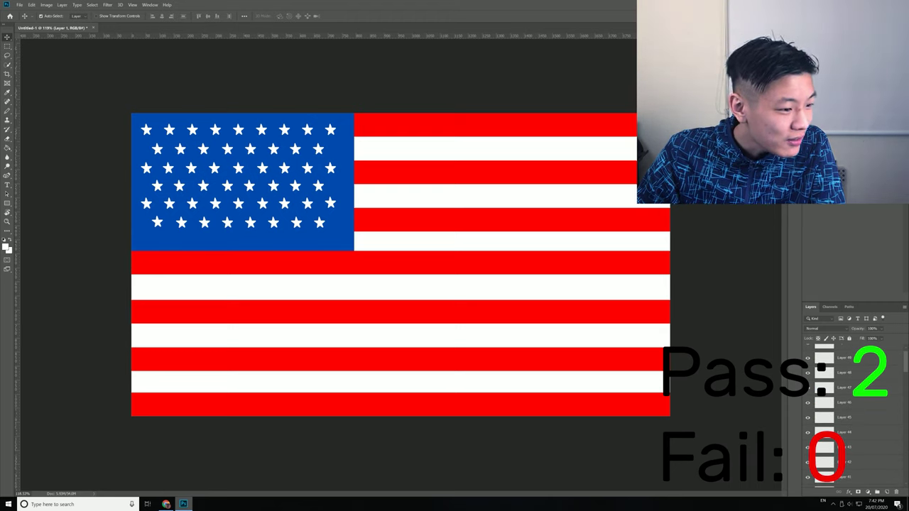
scroll(872, 357, up, 1)
shift+click(872, 356)
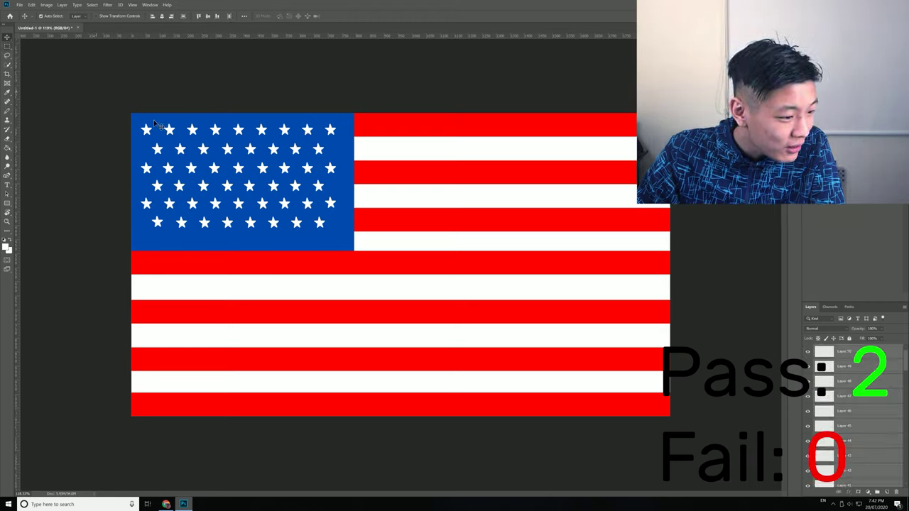
drag(239, 174, 240, 177)
scroll(491, 369, down, 3)
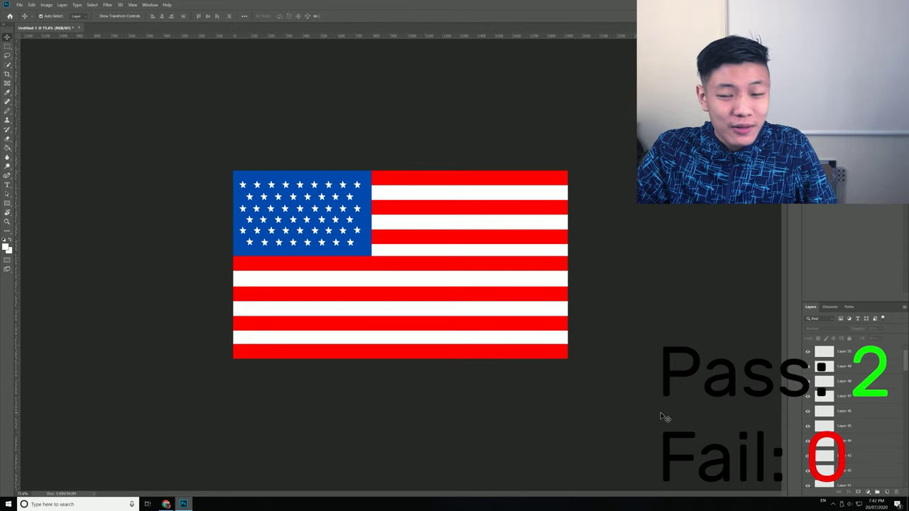
- Save the finished flag to the Desktop in another file format and drop the image into Google's search by image
click(20, 5)
click(43, 116)
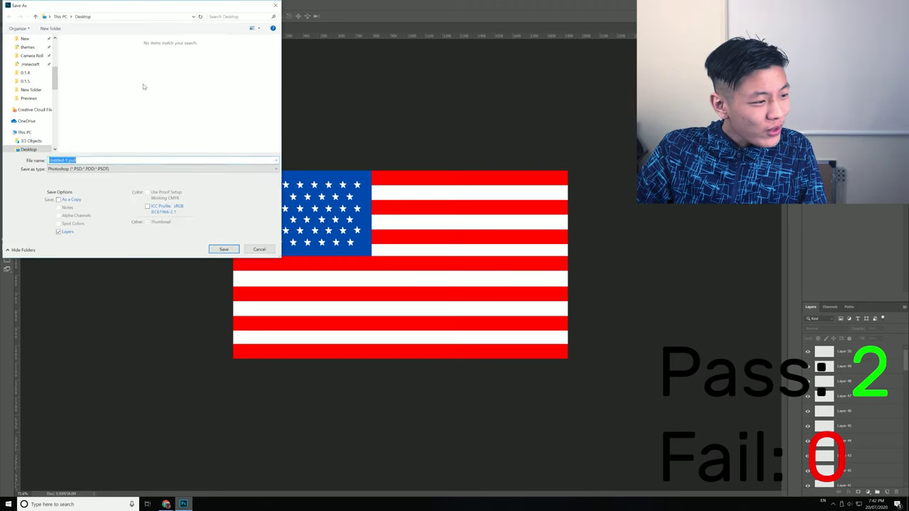
click(141, 169)
click(57, 287)
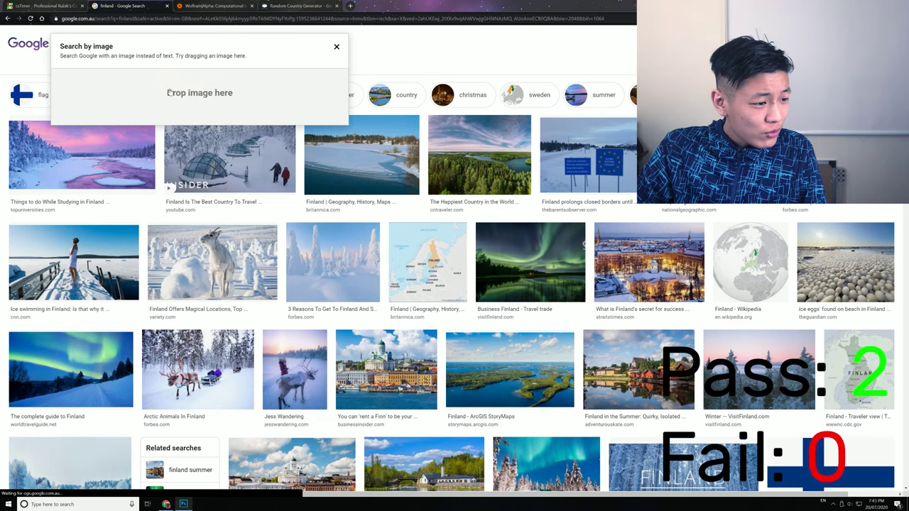
drag(168, 92, 169, 93)
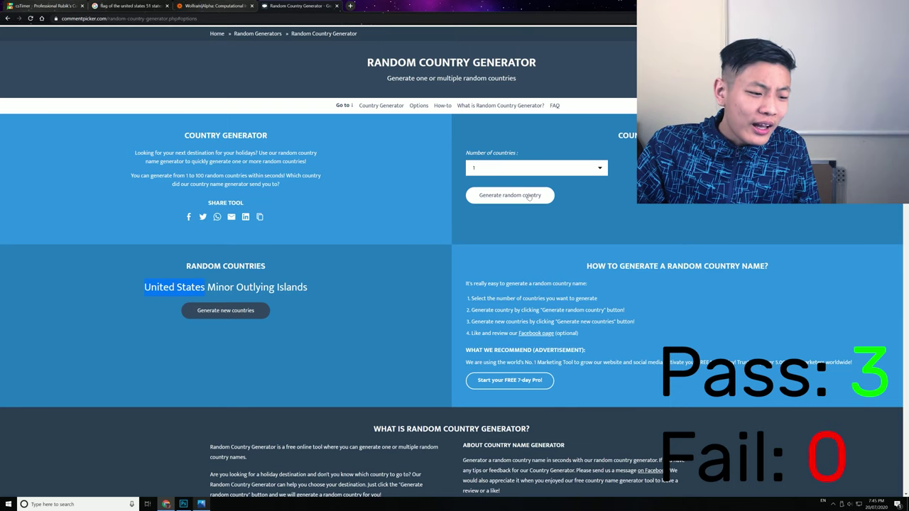
- Generate a new random country in the Random Country Generator and copy its name
click(529, 196)
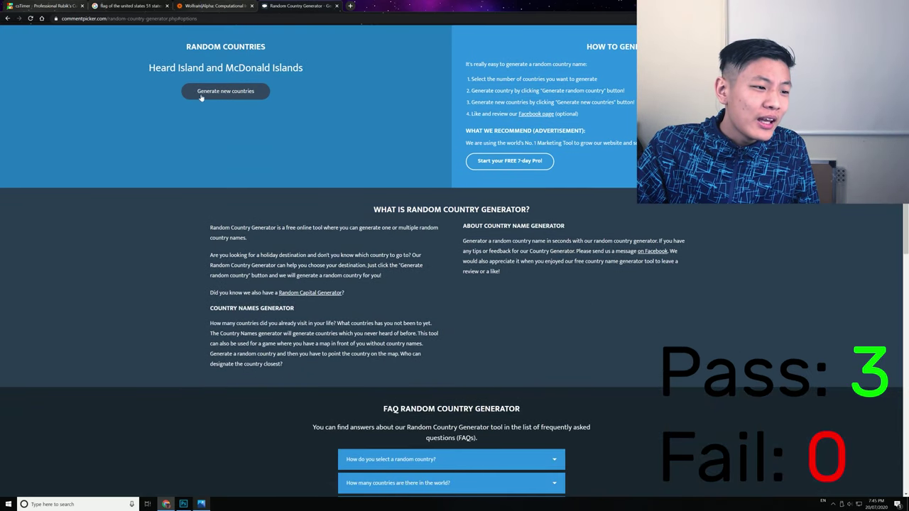
drag(198, 68, 339, 82)
click(317, 71)
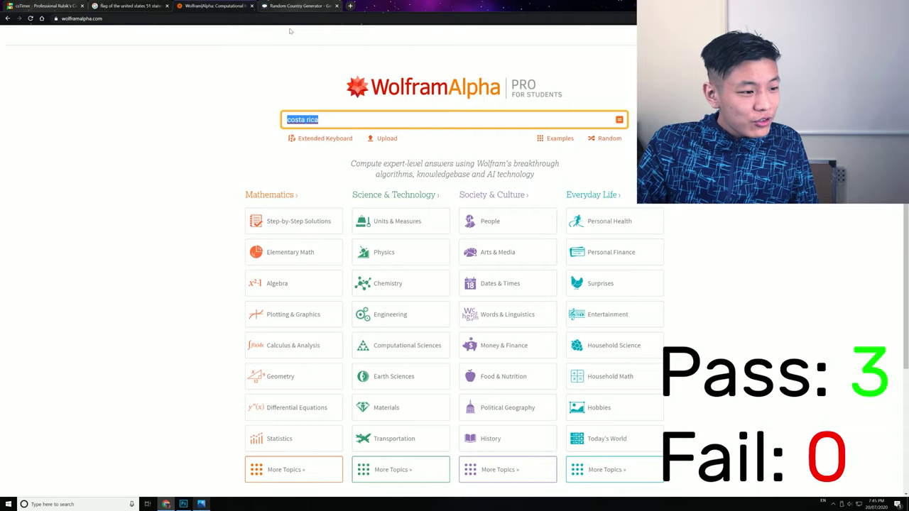
click(295, 6)
click(287, 69)
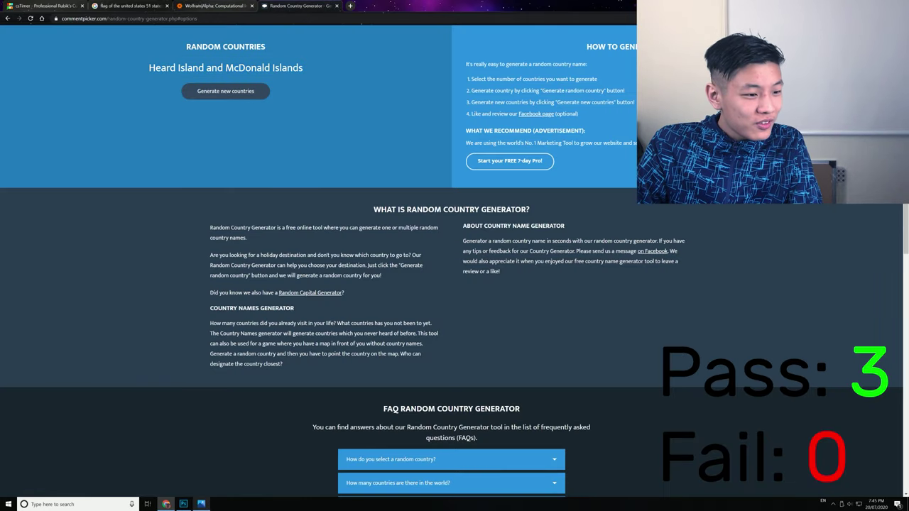
double_click(288, 68)
triple_click(287, 68)
key(ctrl+c)
key(ctrl+shift+Tab)
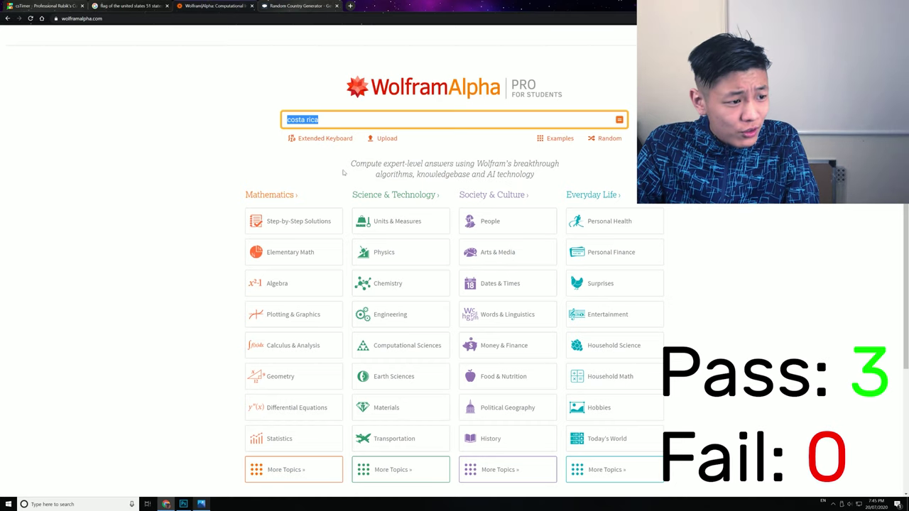
- Look up Heard Island and McDonald Islands on WolframAlpha and examine its properties
key(ctrl+v)
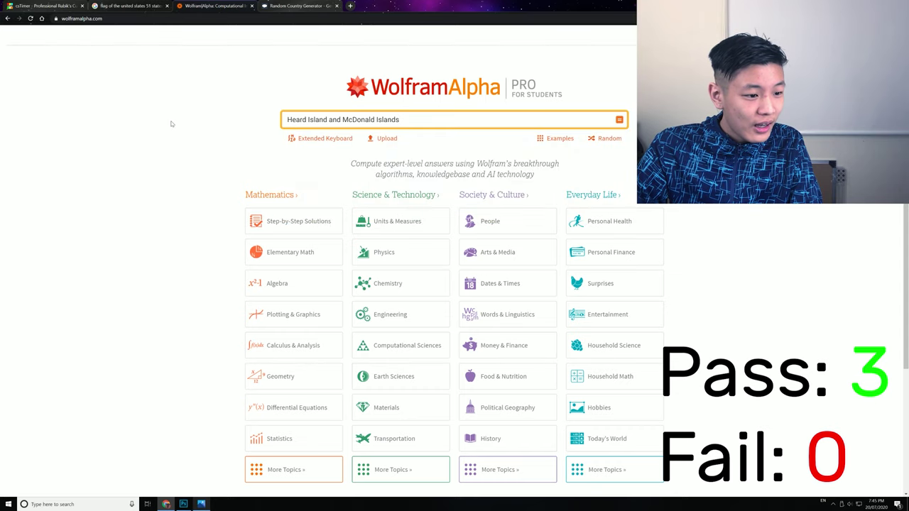
key(Return)
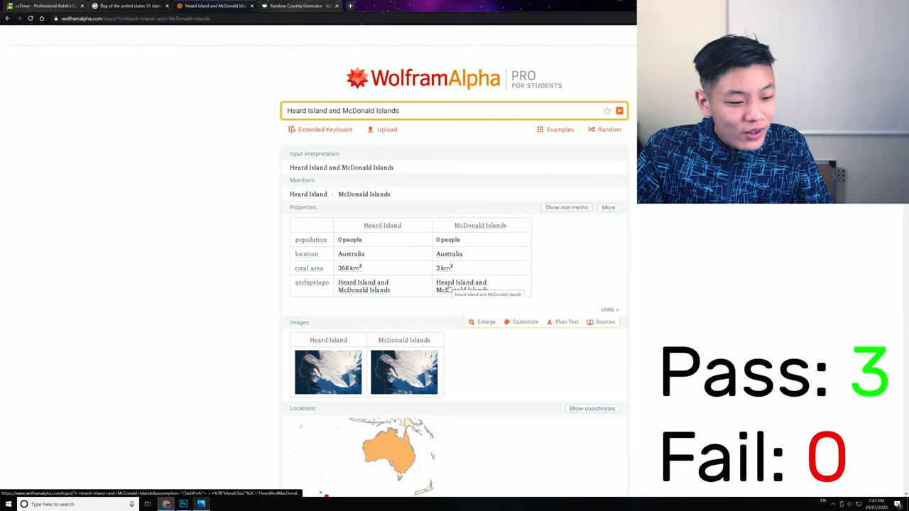
click(373, 267)
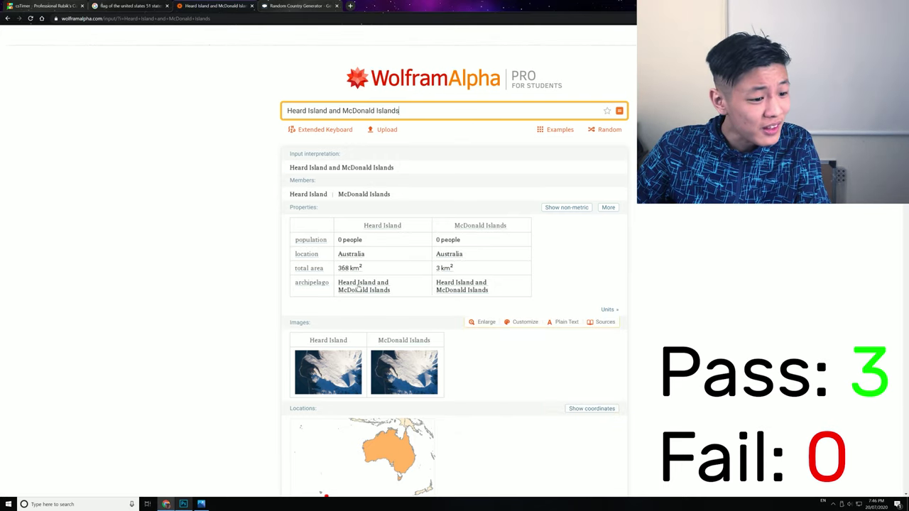
- Search Google Images for "us minor outlying islands flag"
click(132, 6)
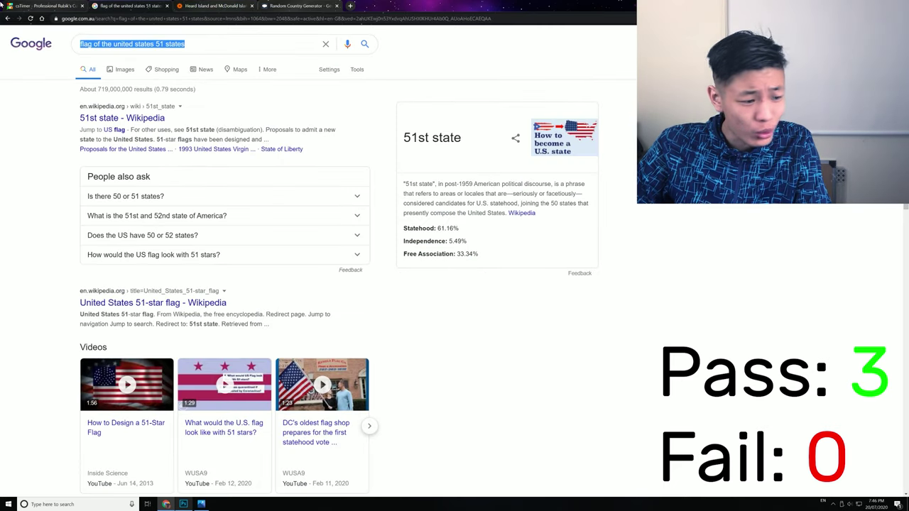
text(us minor)
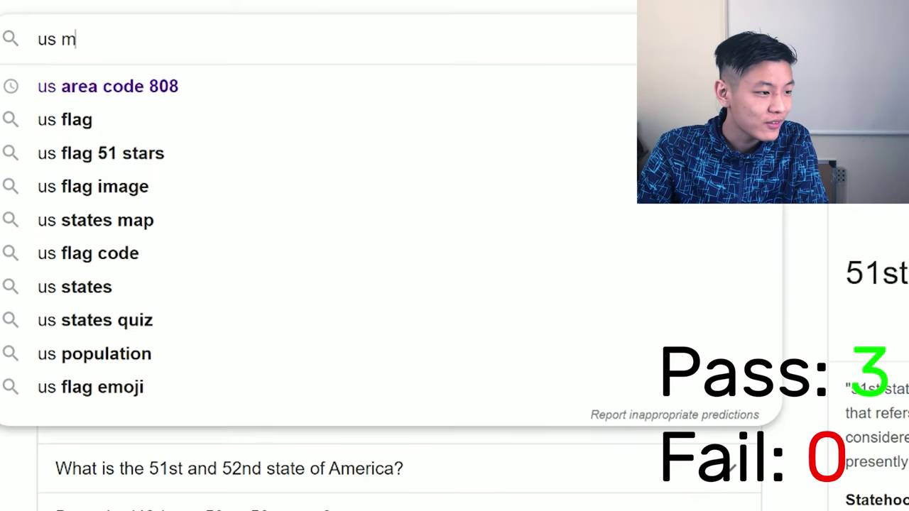
key(Down)
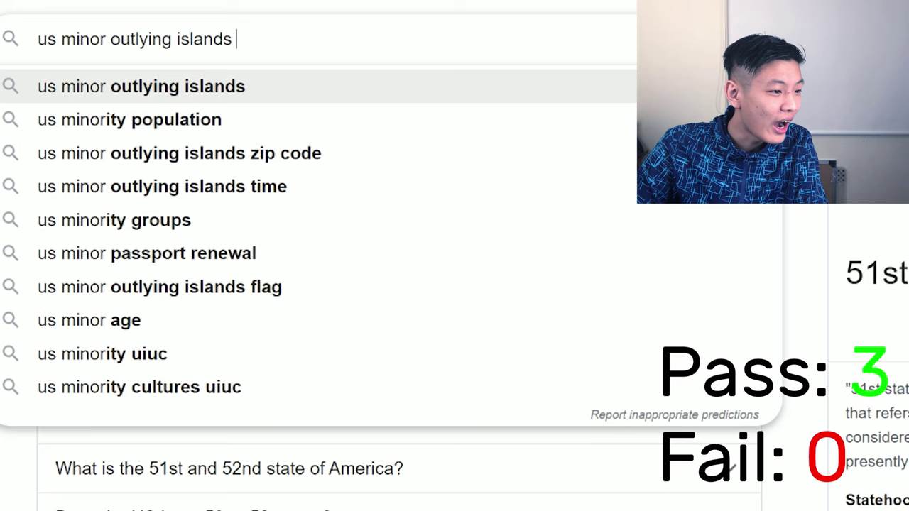
text(flag)
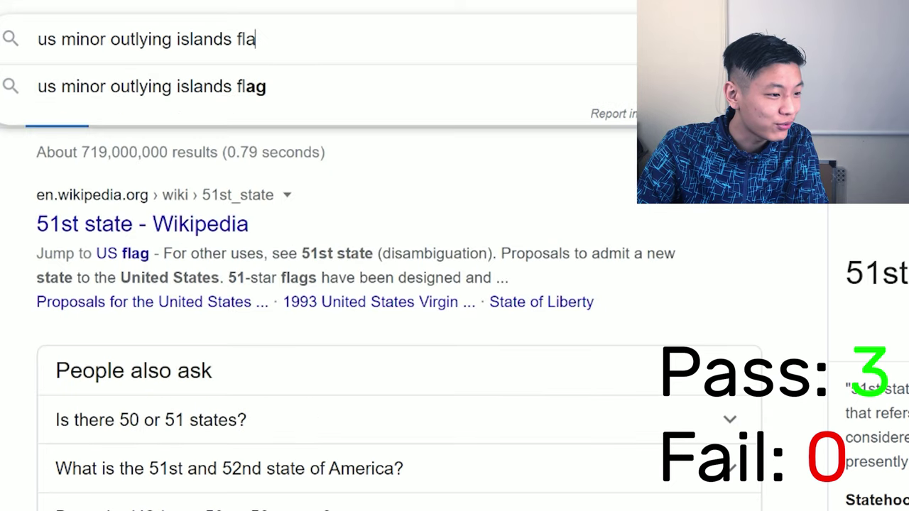
key(Return)
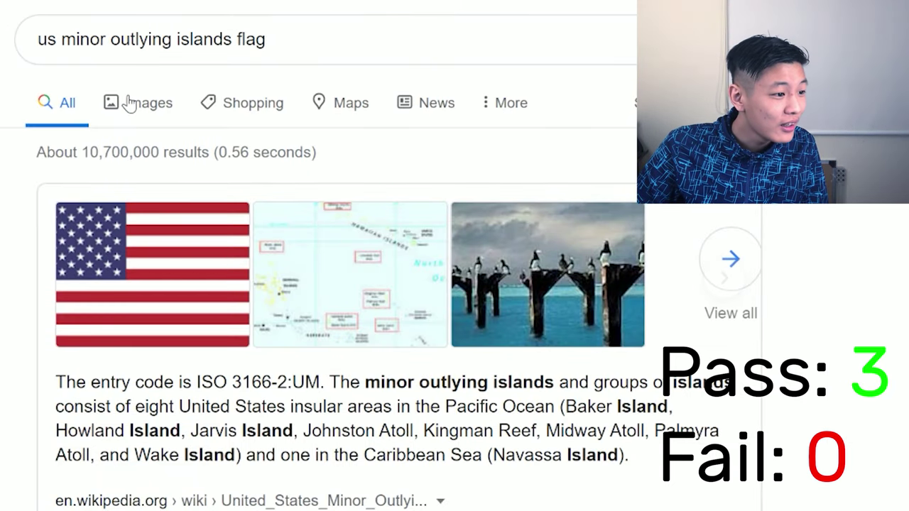
click(140, 114)
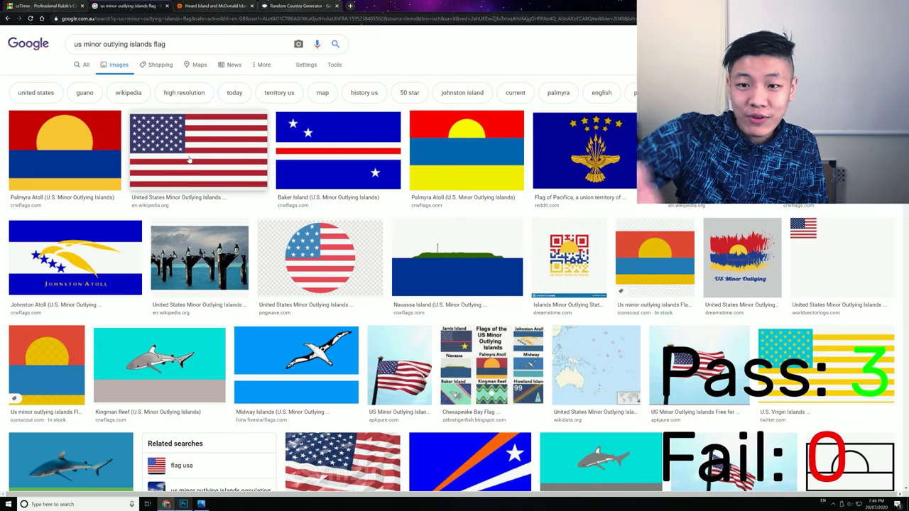
- Preview the Palmyra Atoll flag image, close the preview, and return to the WolframAlpha page for Heard Island and McDonald Islands
click(26, 161)
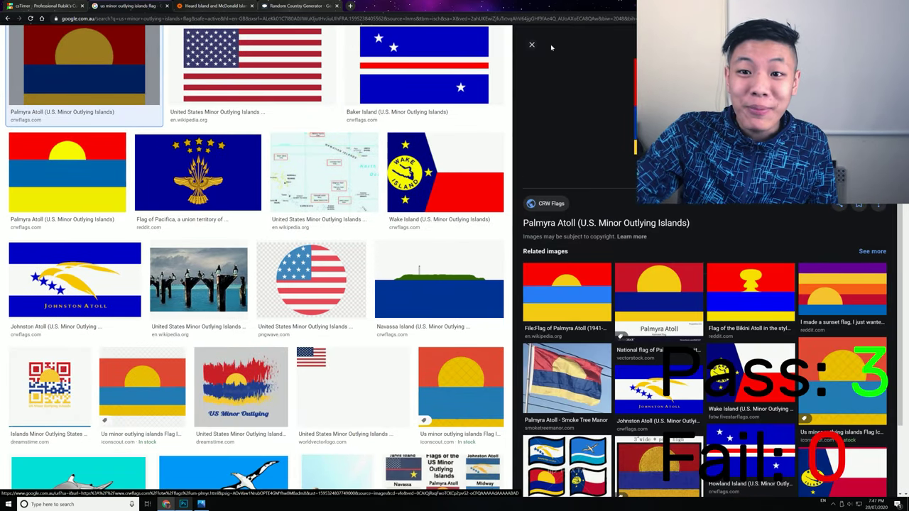
click(532, 45)
click(214, 6)
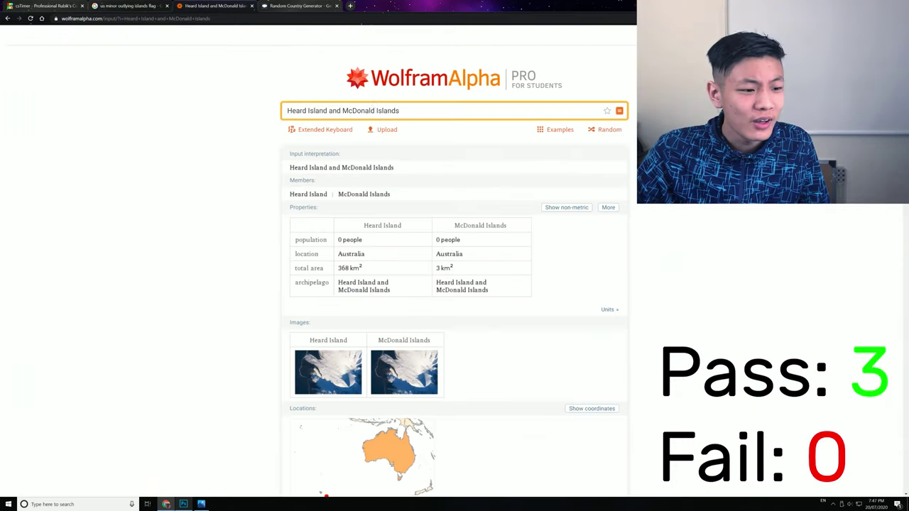
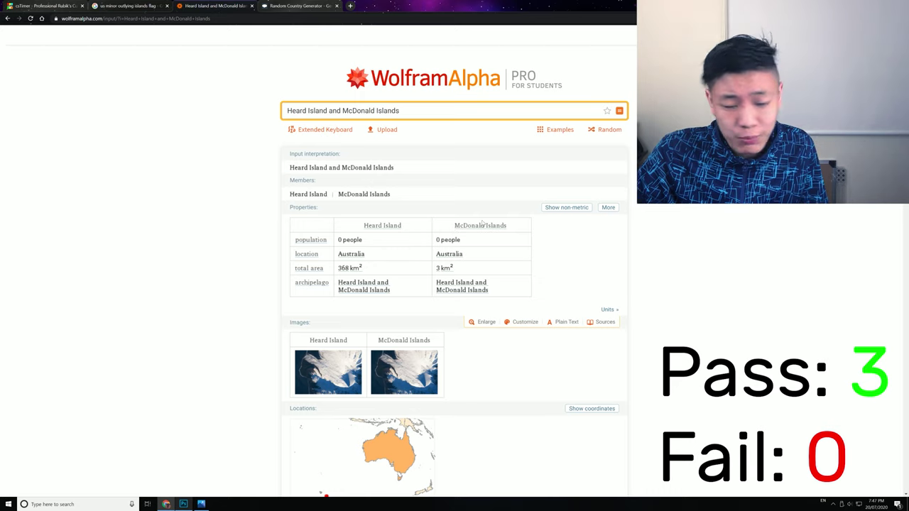
- Switch to Photoshop and fill the blank white canvas with dark blue
click(183, 505)
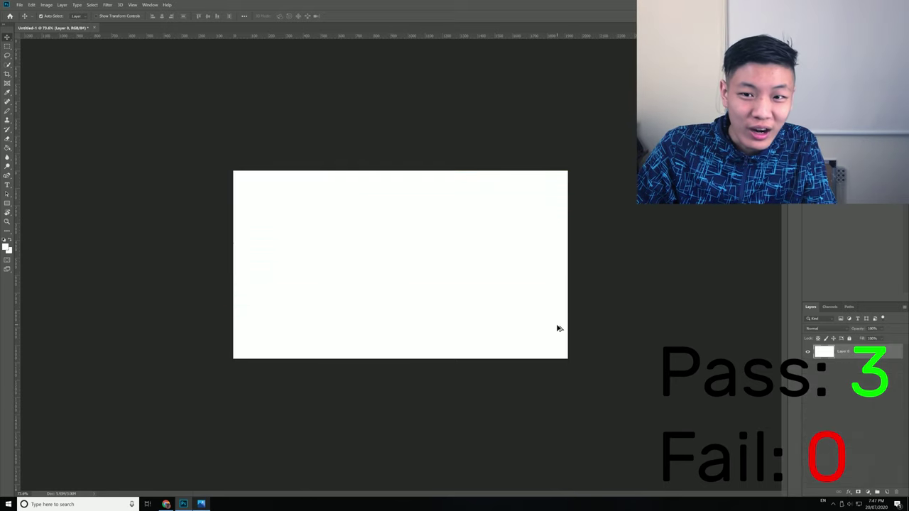
key(ctrl+plus)
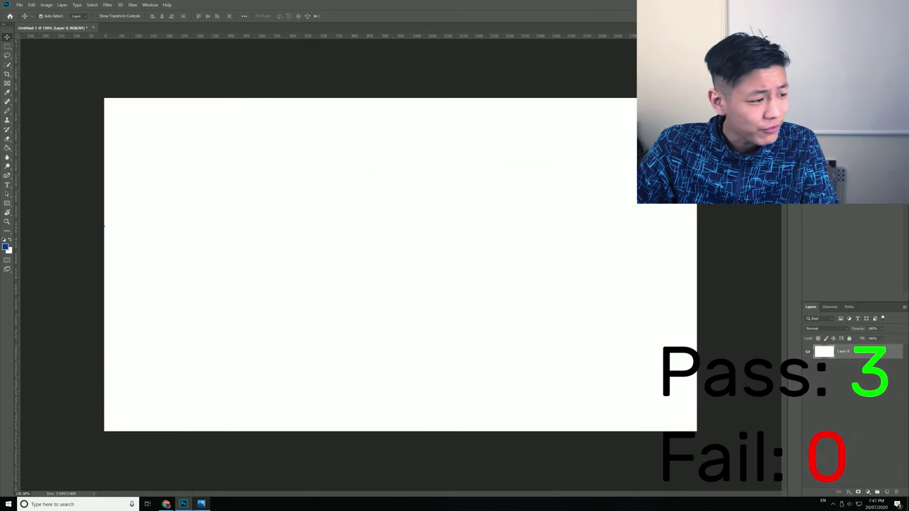
key(b)
right_click(517, 249)
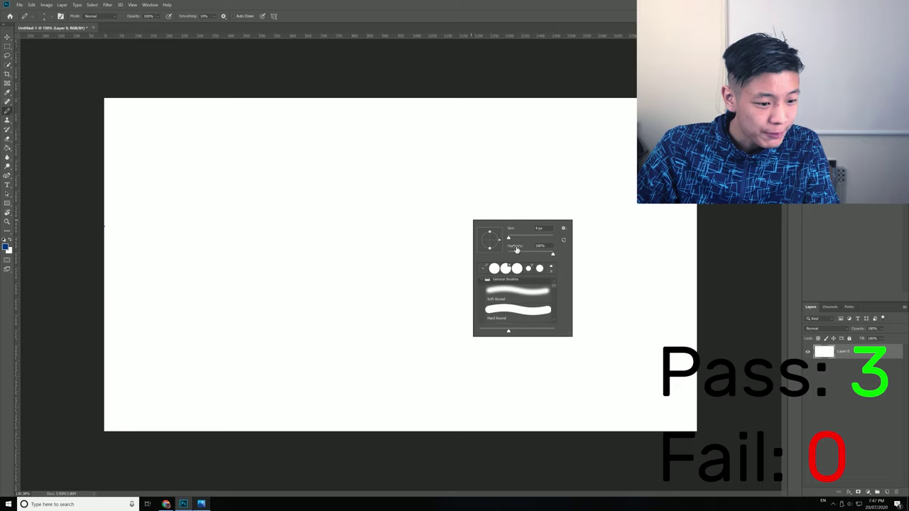
key(Return)
click(458, 257)
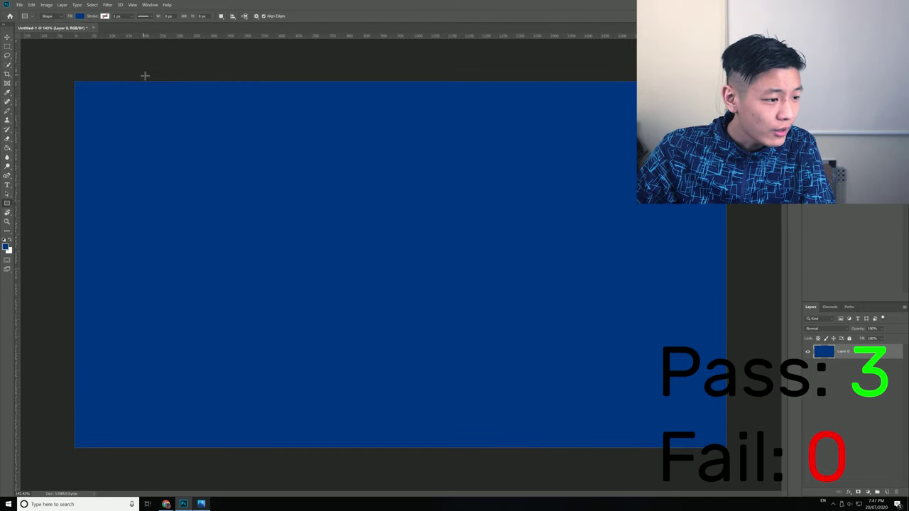
- Draw a white vertical bar about 59 × 427 px at the canvas's upper edge and paste three copies of it
drag(153, 79, 170, 224)
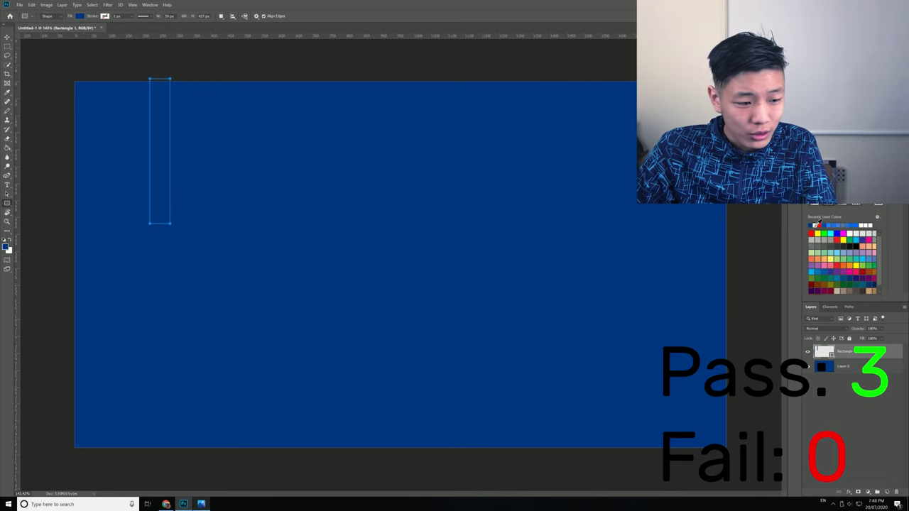
key(v)
drag(163, 161, 192, 160)
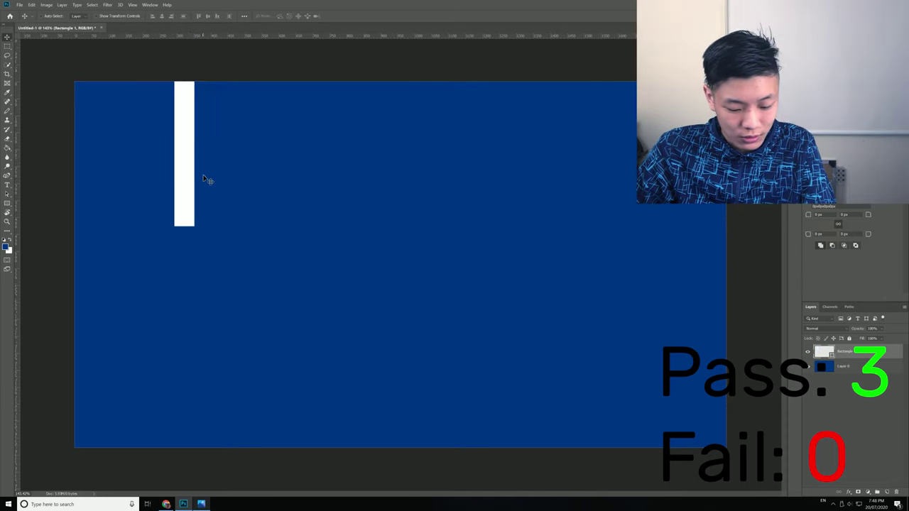
key(ctrl+v)
key(ctrl+v)
key(ctrl+v)
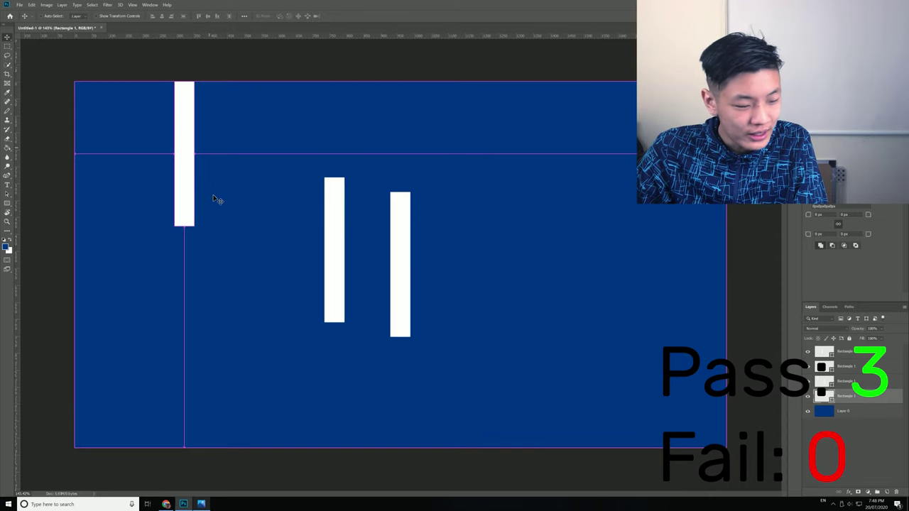
- Enlarge the original white bar slightly and reposition it as the vertical arm of the Union Jack canton
key(ctrl+t)
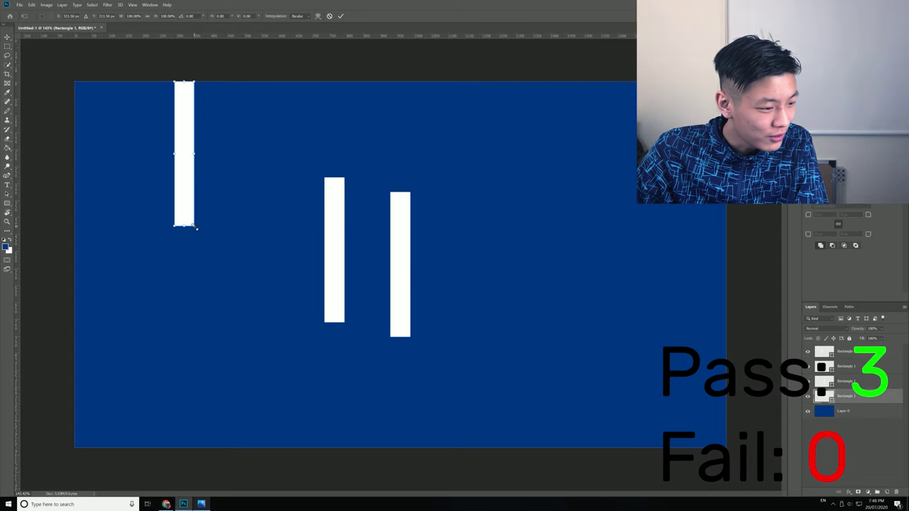
drag(195, 227, 204, 207)
key(Return)
- Rotate one white copy to horizontal and stretch it across the vertical bar to form the canton's cross
drag(329, 267, 280, 253)
key(ctrl+t)
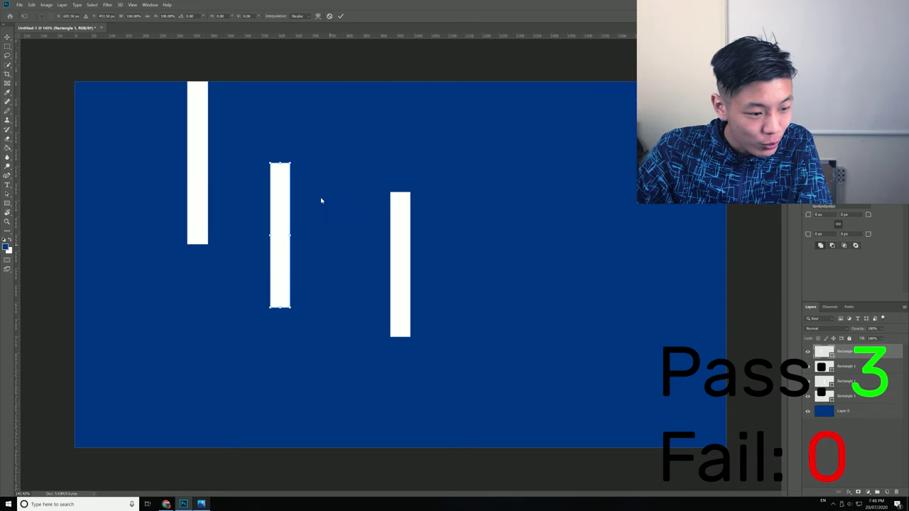
drag(290, 162, 483, 291)
drag(468, 301, 307, 165)
drag(290, 158, 294, 162)
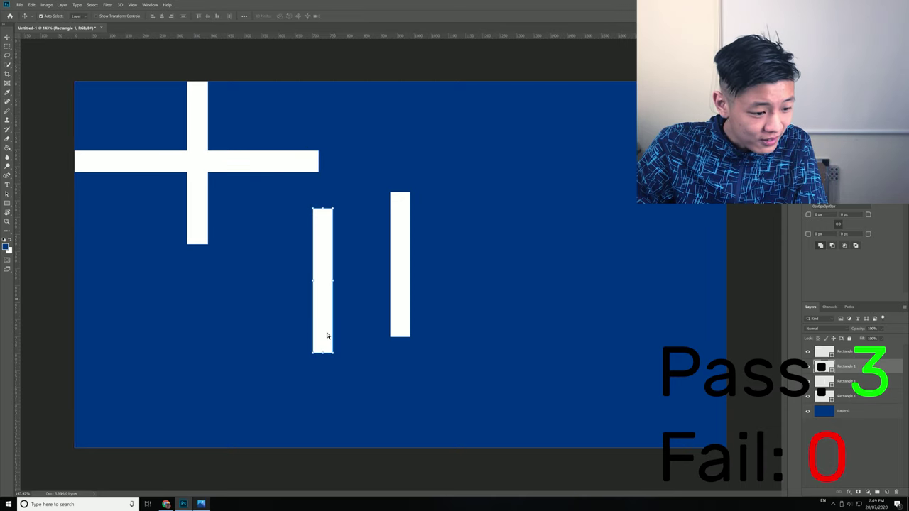
- Rotate and lengthen a second white copy into a diagonal from the flag's upper-left corner through the cross's center
key(ctrl+t)
drag(331, 362, 165, 174)
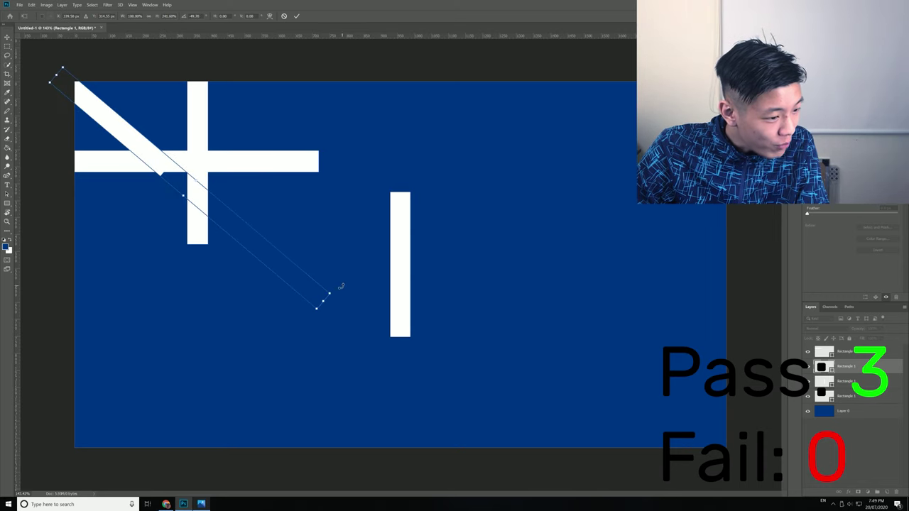
mouse_move(306, 287)
mouse_down()
mouse_move(310, 271)
mouse_move(318, 281)
mouse_up()
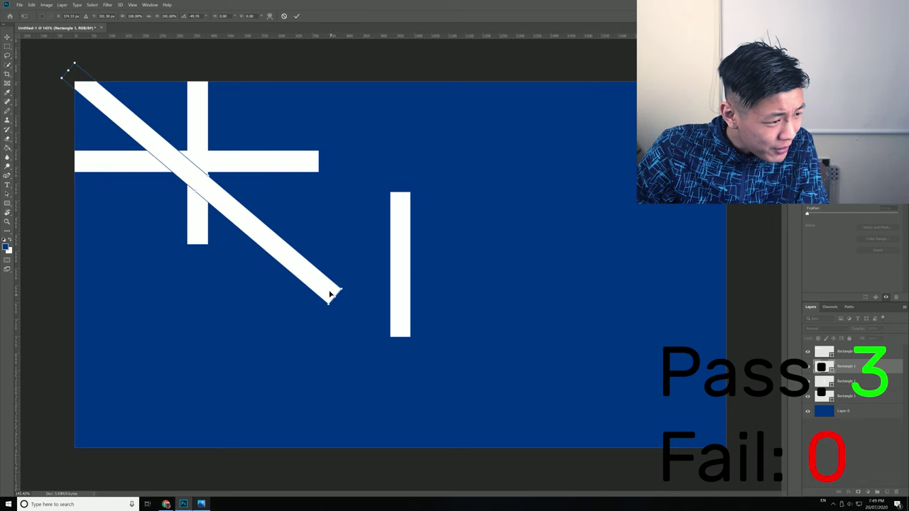
key(Return)
- Move the remaining white copy to the cross and rotate it into the opposite diagonal of the canton
scroll(414, 274, down, 1)
drag(408, 274, 255, 253)
key(ctrl+t)
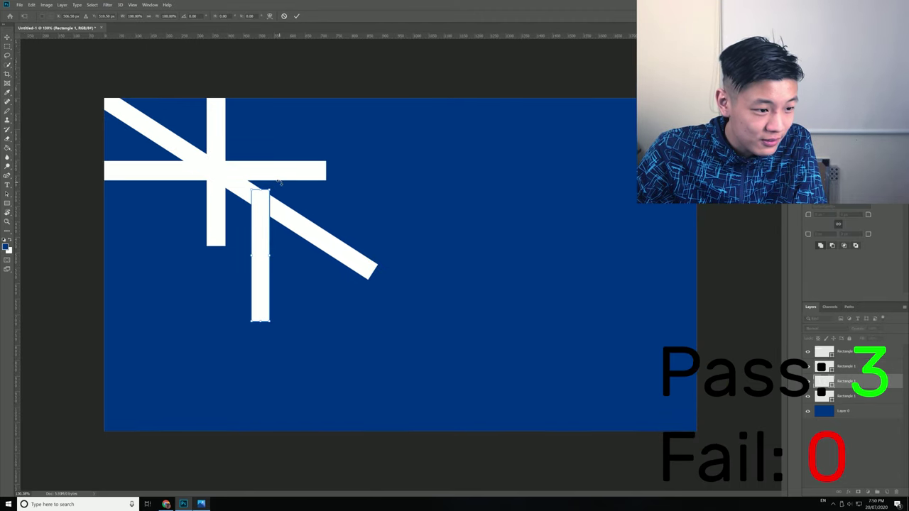
mouse_move(280, 182)
mouse_down()
mouse_move(341, 216)
mouse_move(333, 205)
mouse_up()
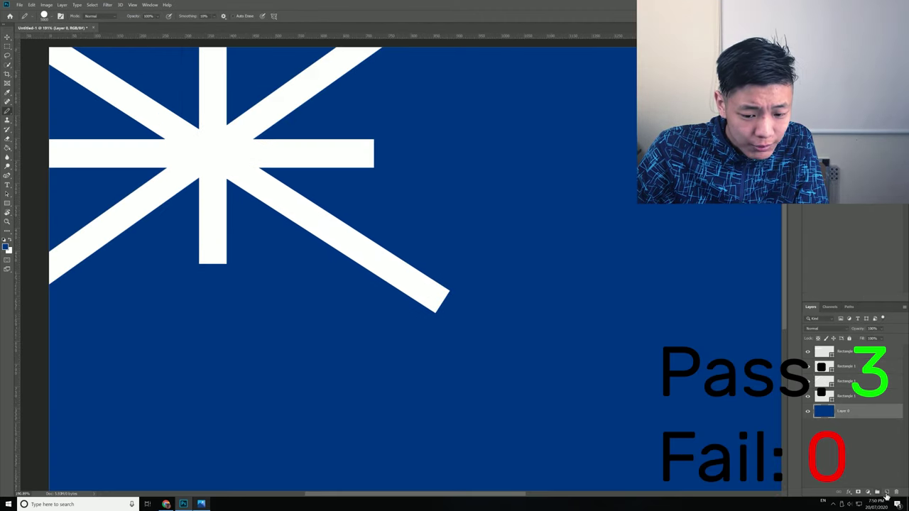
- Create a new layer above all the white bars and reduce the Pencil tool's brush size
click(887, 492)
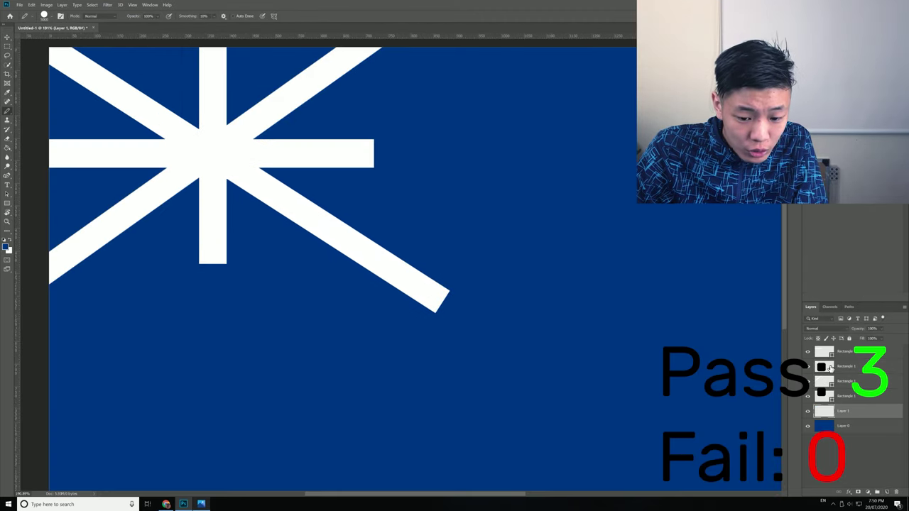
drag(852, 413, 845, 350)
scroll(227, 265, down, 2)
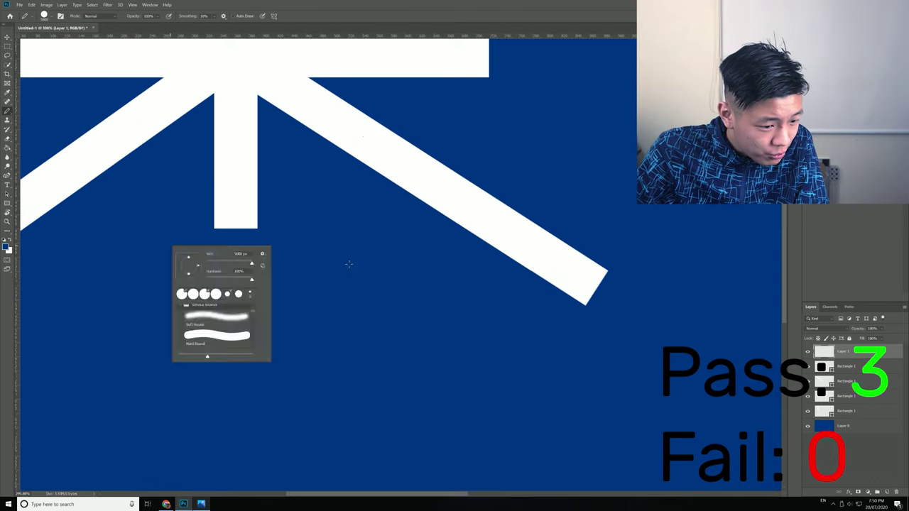
right_click(349, 263)
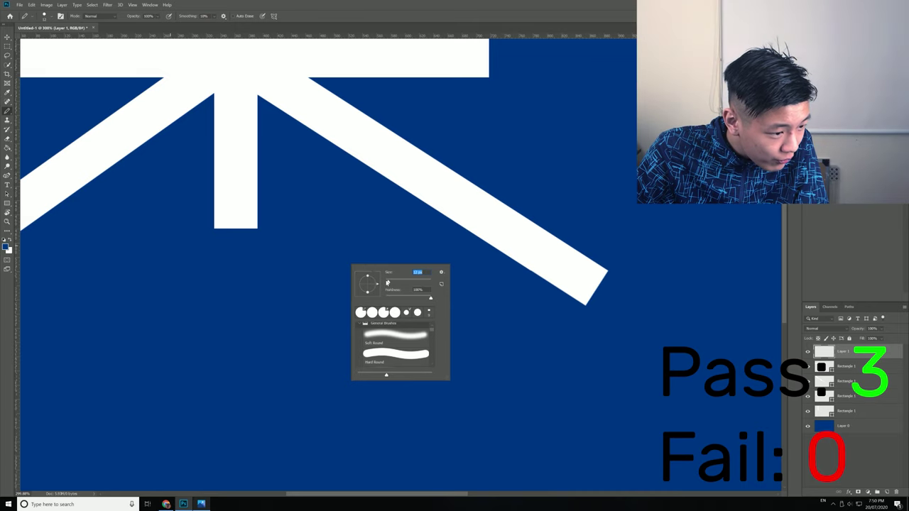
drag(387, 283, 406, 283)
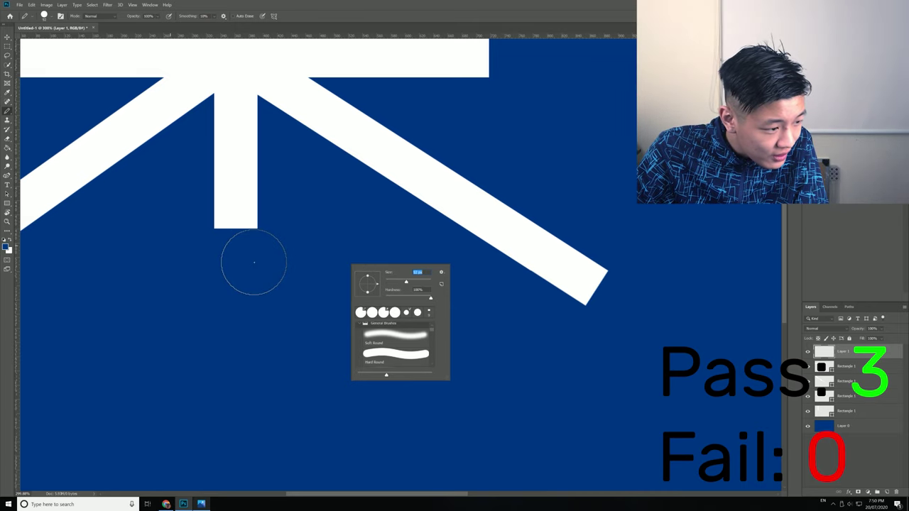
key(Return)
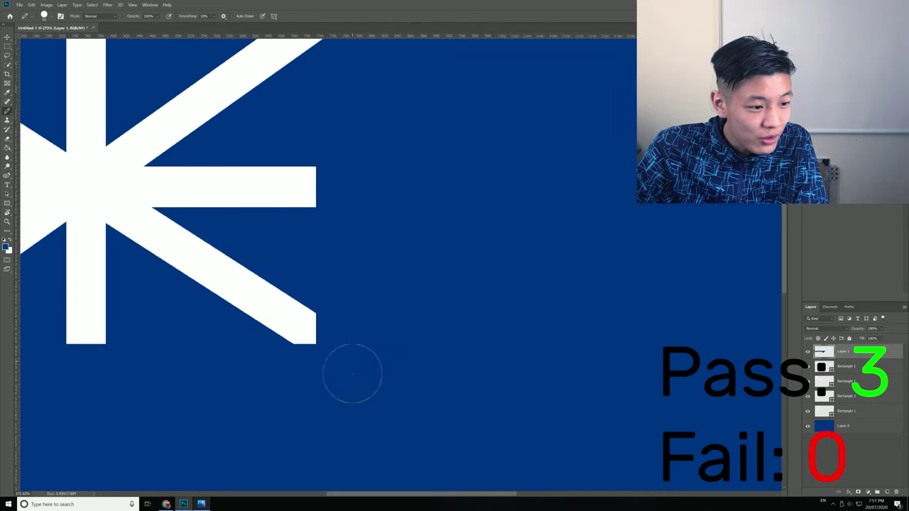
- Adjust the blue cover layer and paint over the stray white beyond the canton's edges with the Pencil tool
scroll(383, 223, up, 3)
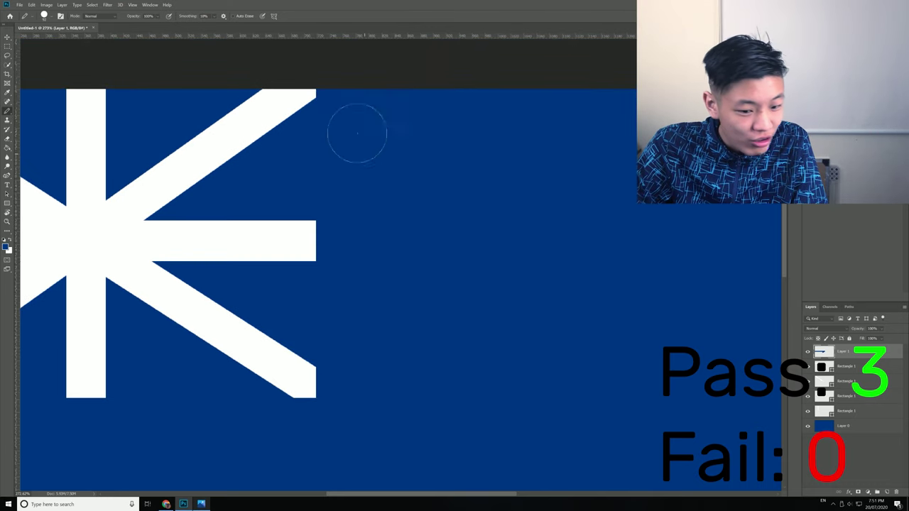
key(ctrl+t)
key(ctrl+0)
drag(416, 291, 448, 305)
drag(317, 233, 314, 233)
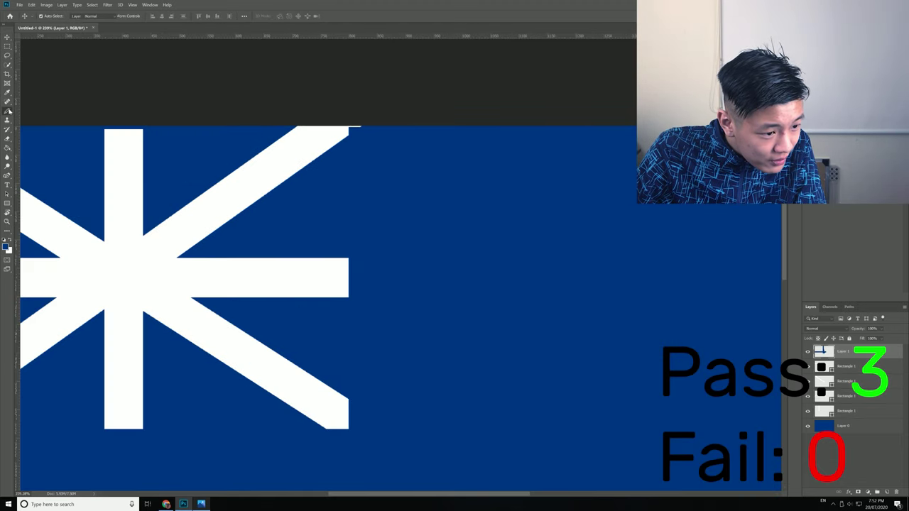
click(9, 111)
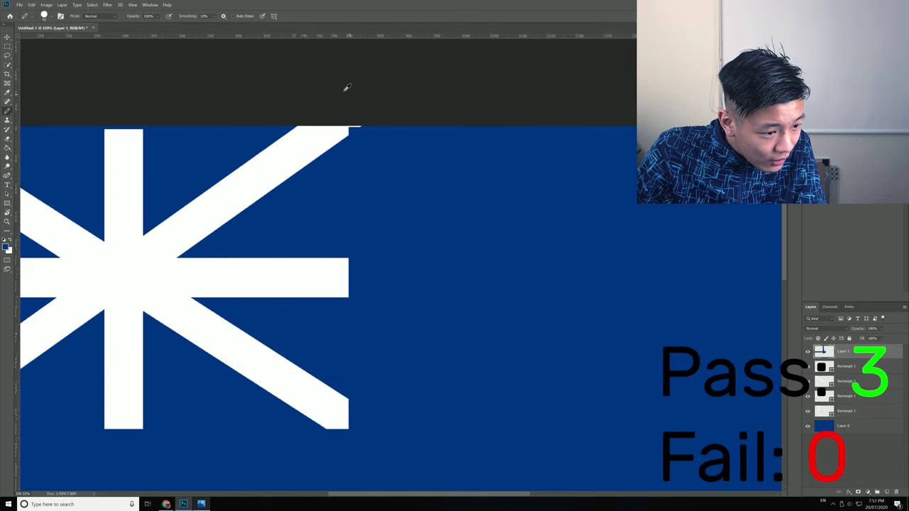
scroll(346, 89, up, 3)
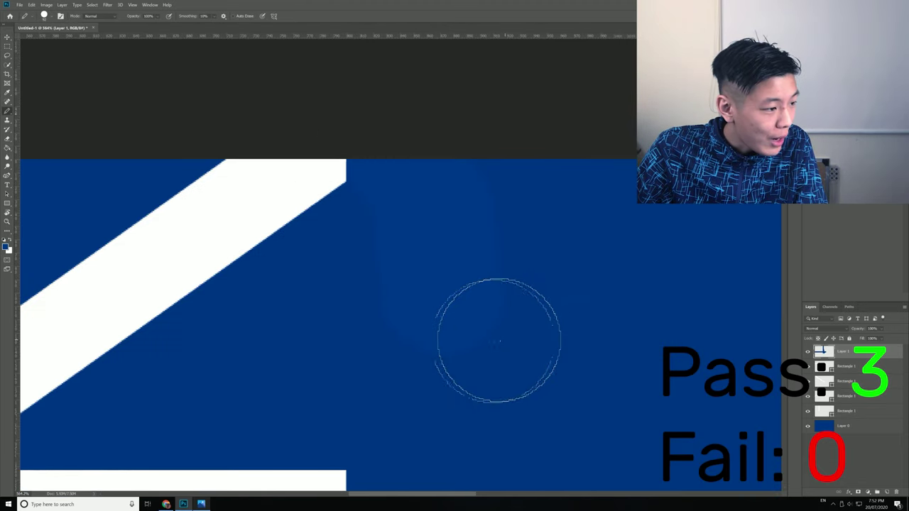
scroll(477, 341, down, 5)
scroll(75, 173, up, 4)
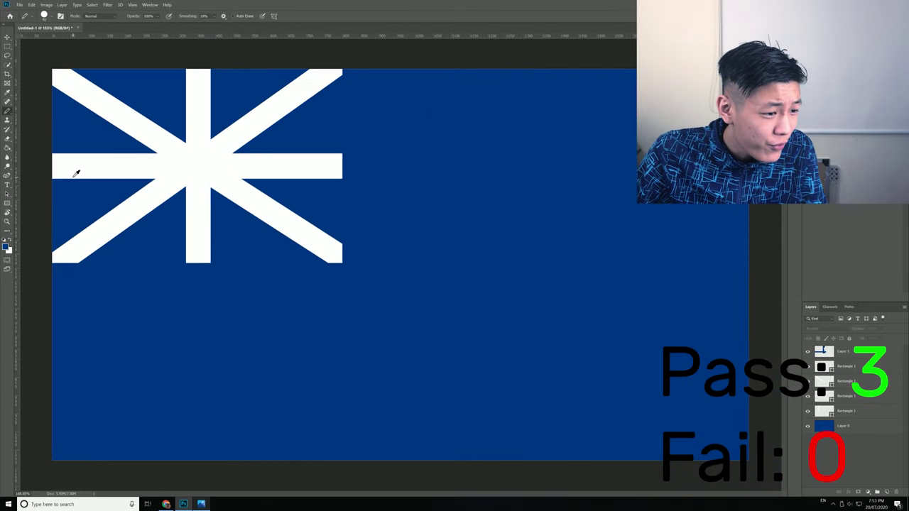
- Place a red vertical bar centered on the white vertical arm of the canton's cross
scroll(299, 394, up, 1)
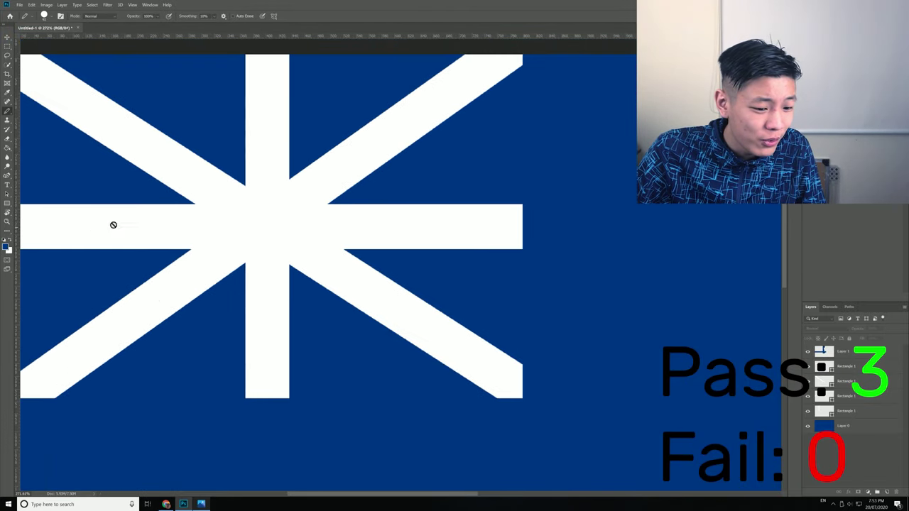
scroll(401, 235, left, 3)
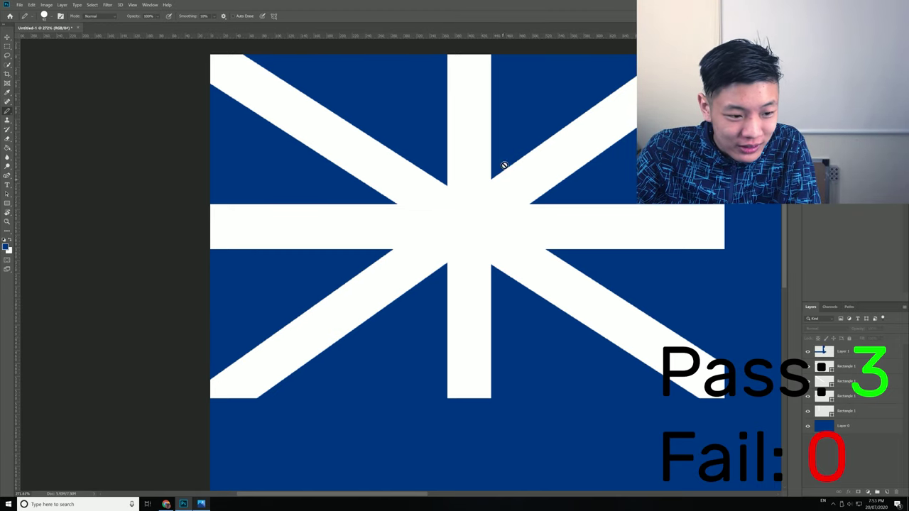
scroll(410, 137, down, 1)
click(867, 416)
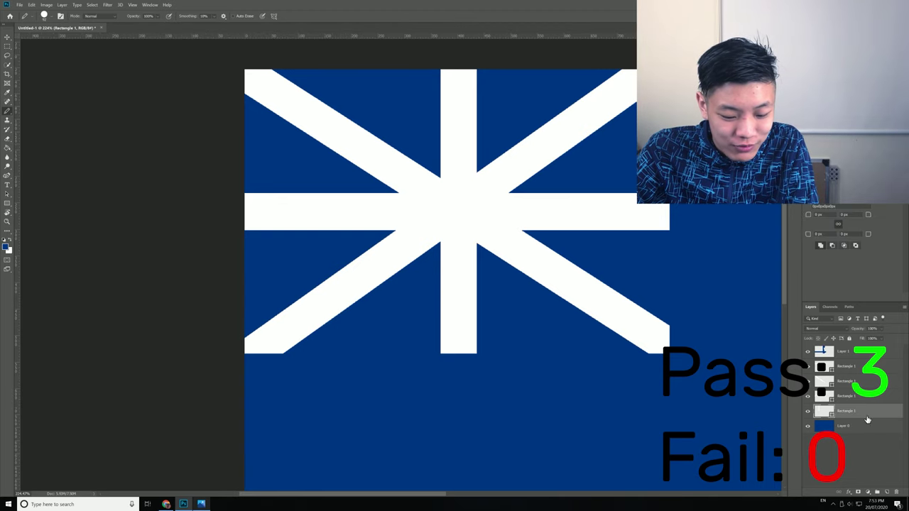
key(ctrl+t)
key(Return)
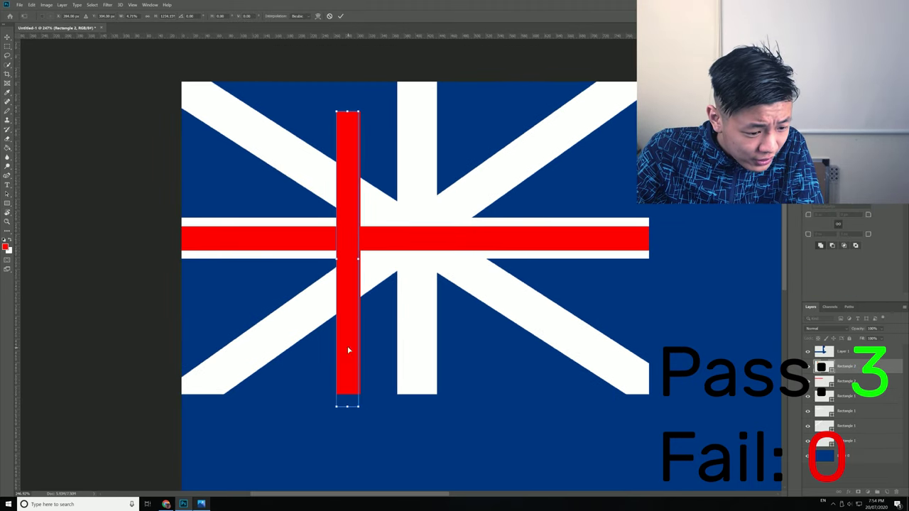
mouse_move(348, 348)
mouse_down()
mouse_move(413, 285)
mouse_move(415, 295)
mouse_up()
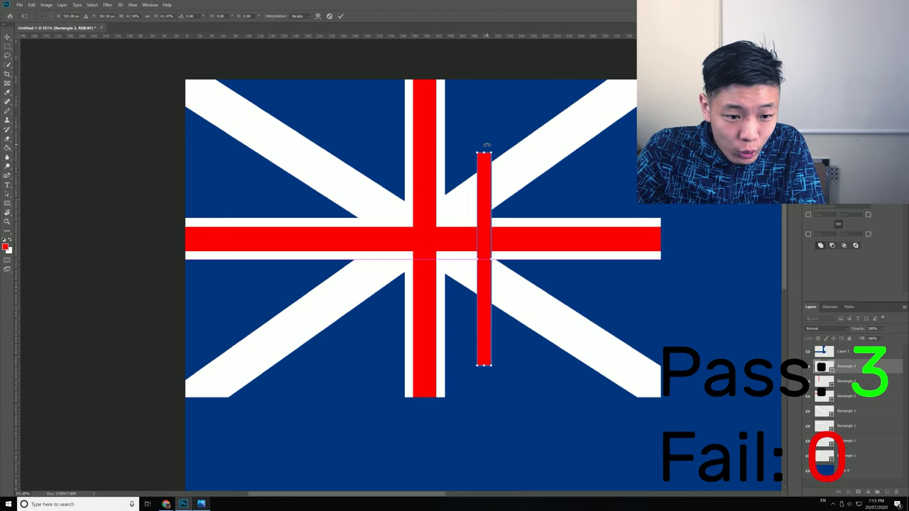
- Rotate and align two thin red bars along the canton's white diagonals, one in each direction
drag(486, 145, 593, 170)
drag(544, 222, 132, 414)
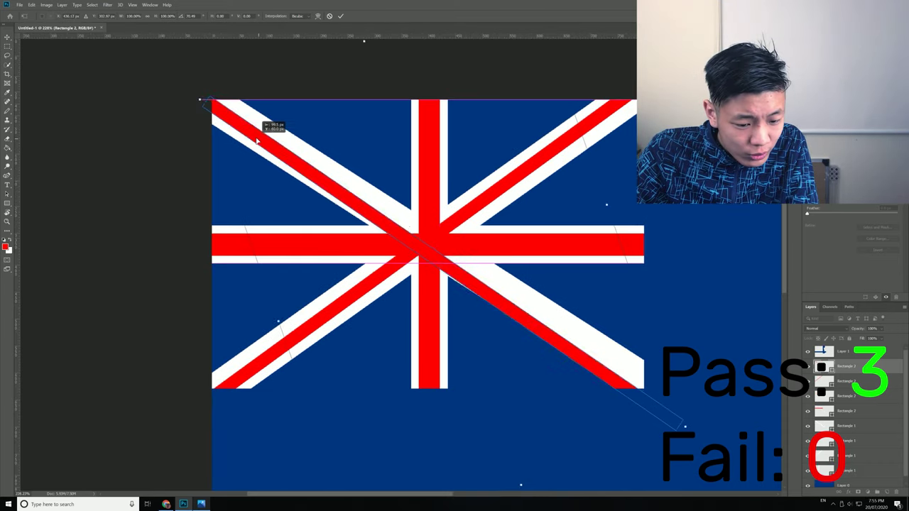
drag(257, 140, 260, 134)
drag(707, 420, 713, 413)
drag(549, 328, 551, 326)
key(Return)
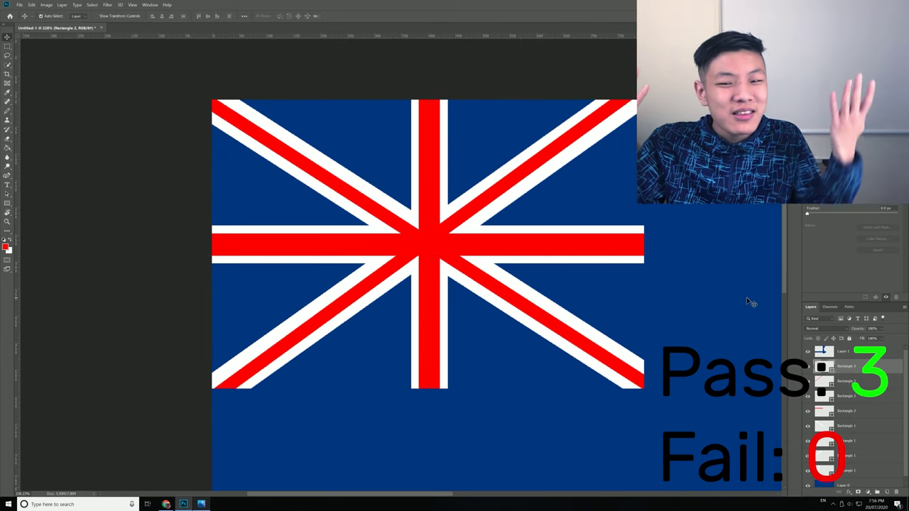
- Create a new layer above the red bars and set the Pencil tool to white with a smaller brush
key(ctrl+1)
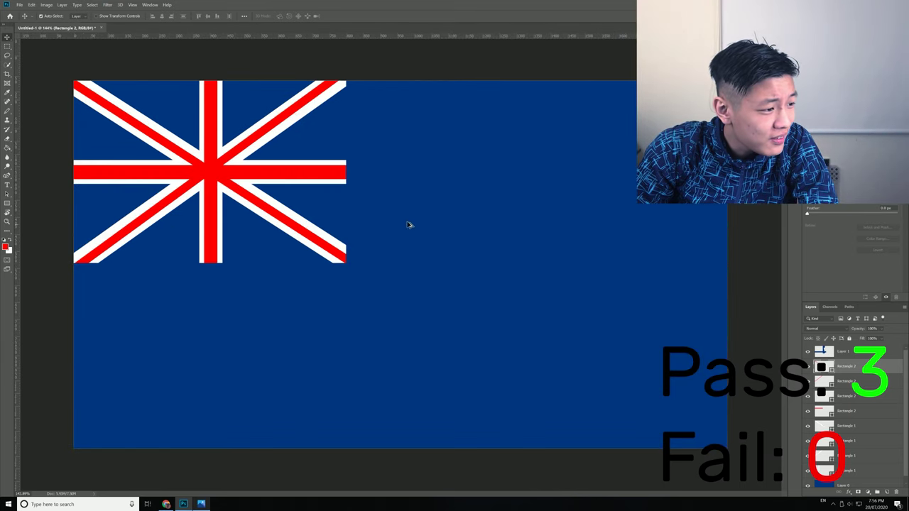
scroll(409, 226, down, 1)
scroll(478, 162, up, 2)
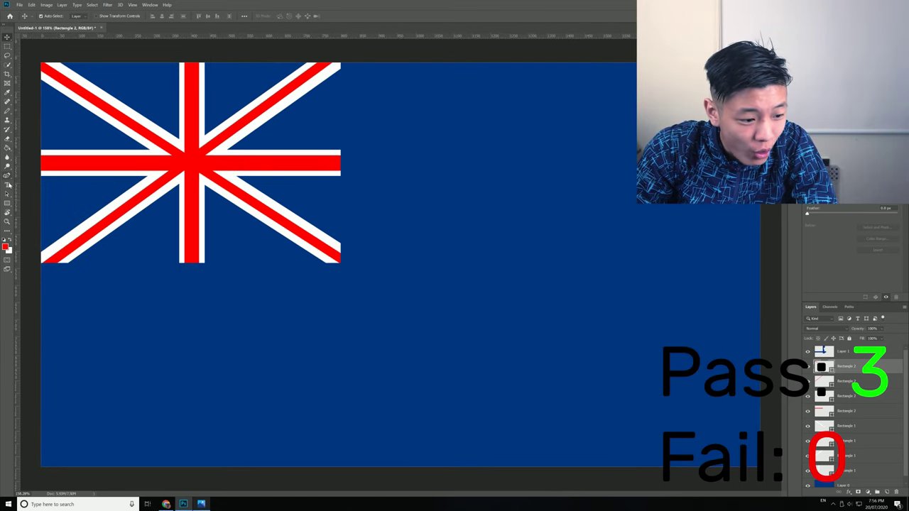
click(7, 111)
scroll(606, 207, down, 1)
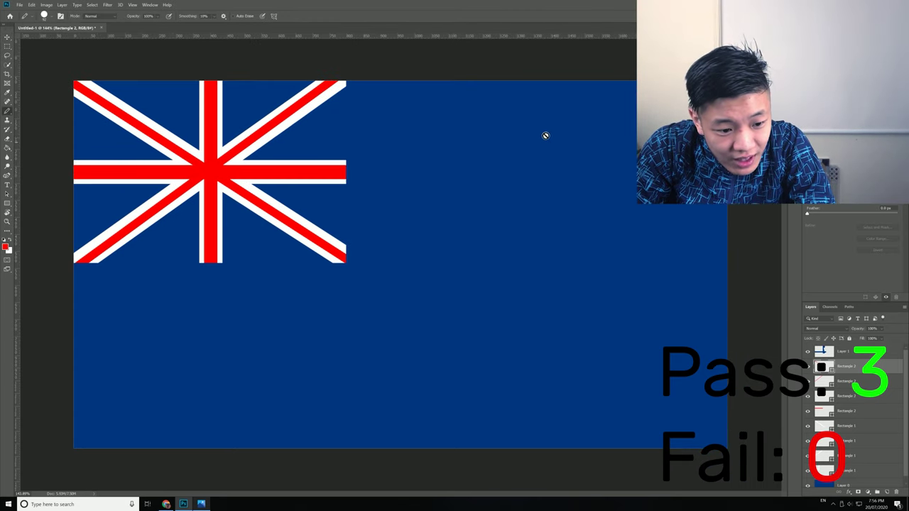
scroll(541, 216, up, 4)
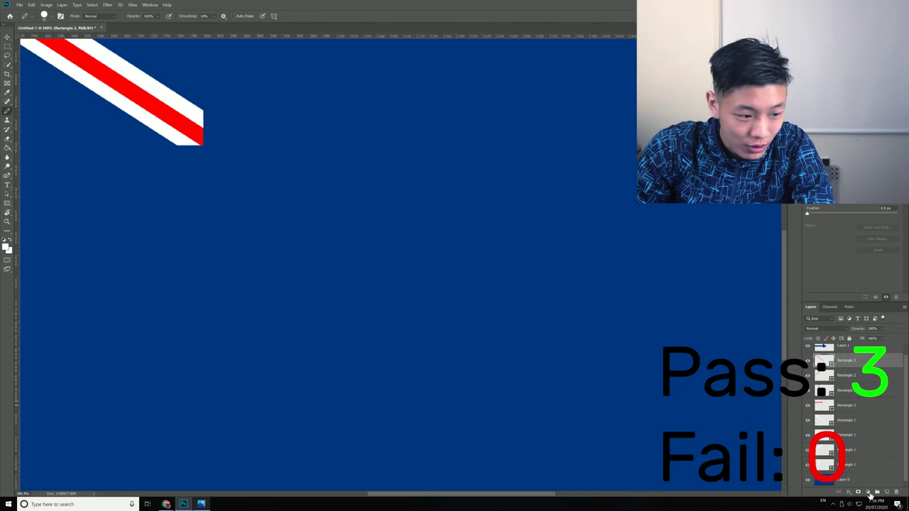
click(886, 492)
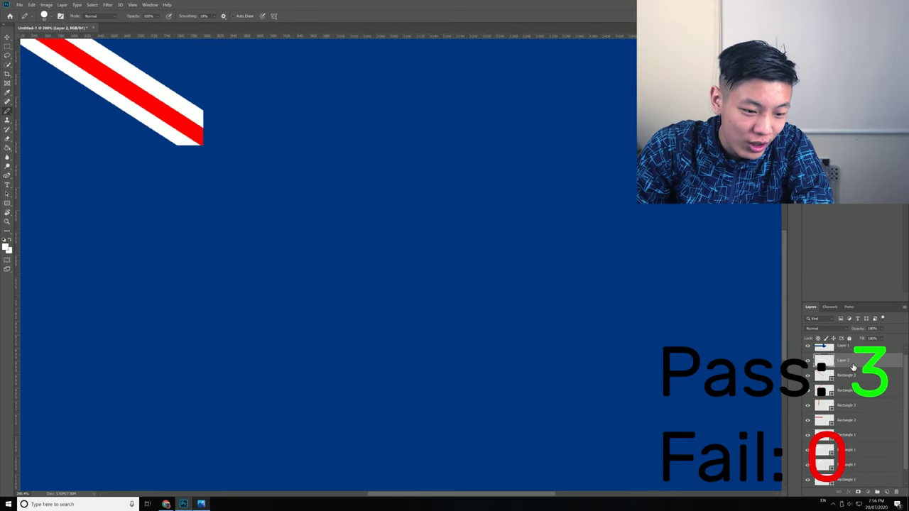
scroll(507, 260, up, 2)
right_click(613, 284)
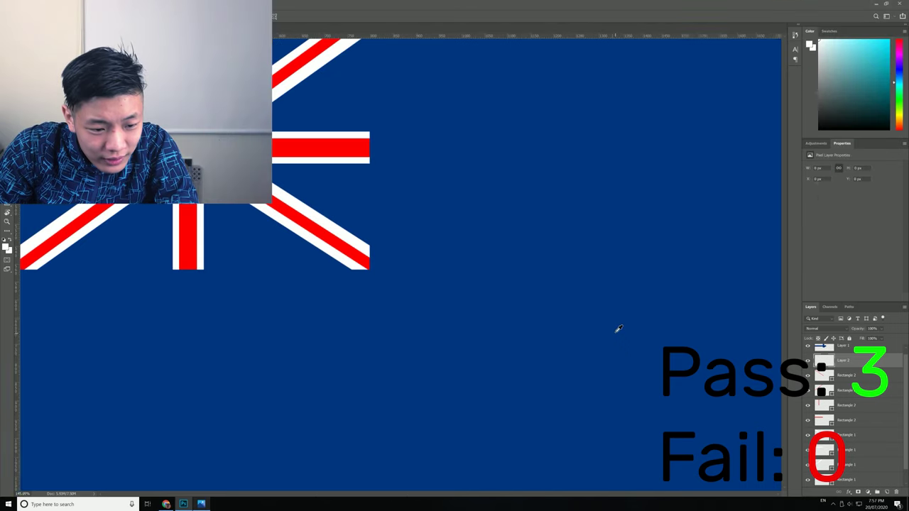
scroll(617, 330, down, 2)
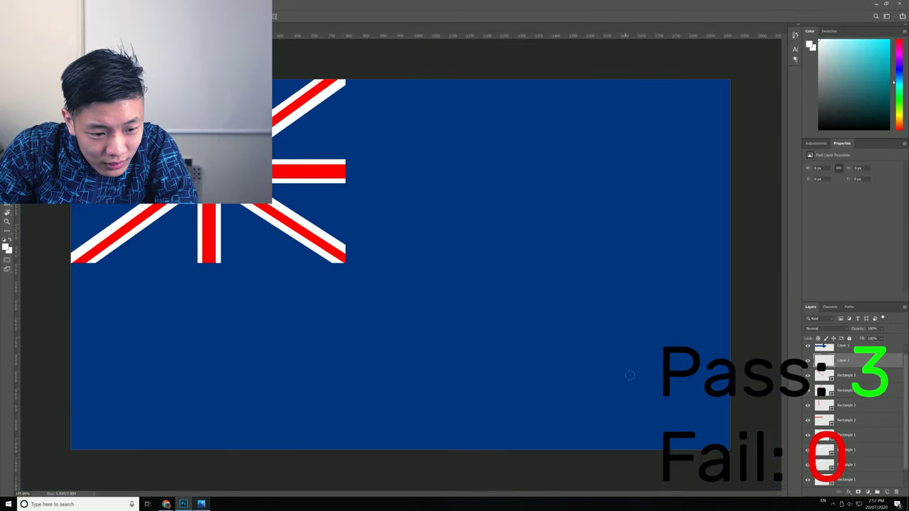
scroll(625, 209, up, 3)
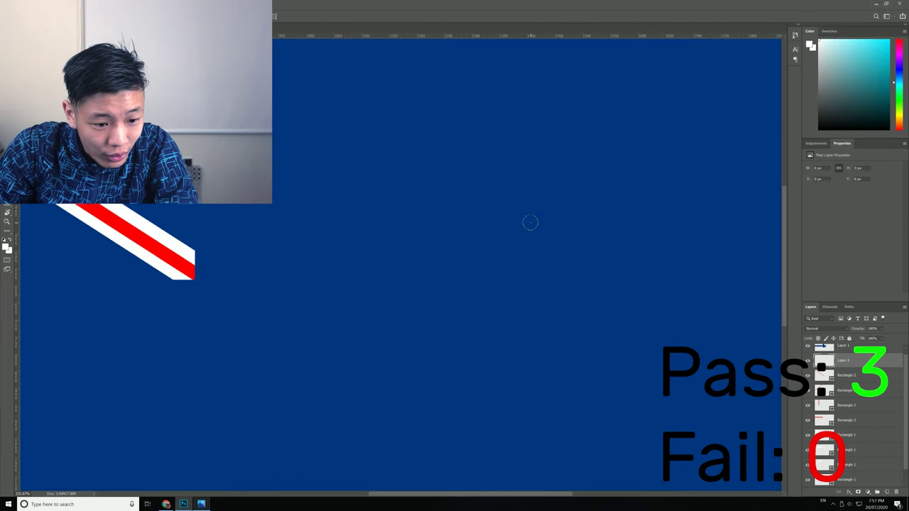
drag(521, 223, 641, 172)
key(ctrl+z)
mouse_move(521, 211)
mouse_down()
mouse_move(686, 157)
mouse_move(518, 217)
mouse_move(646, 136)
mouse_move(597, 265)
mouse_up()
key(ctrl+z)
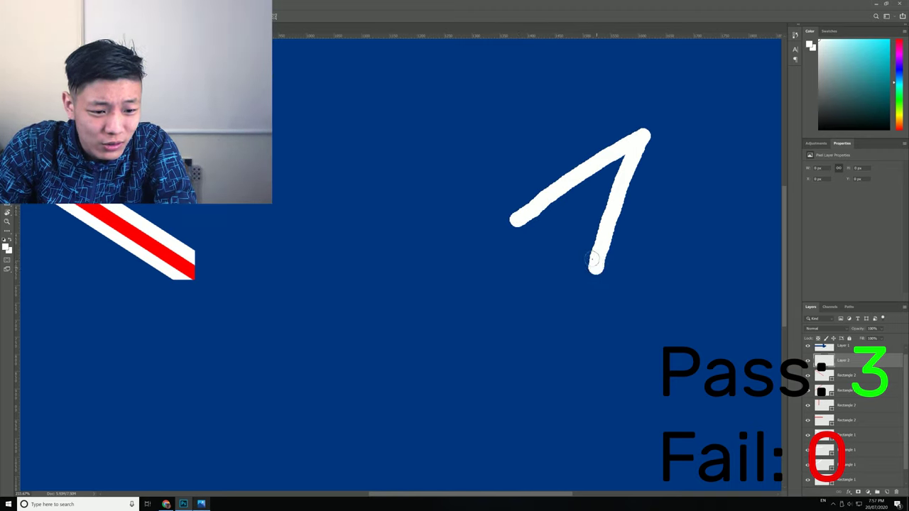
key(ctrl+z)
mouse_move(517, 249)
mouse_down()
mouse_move(590, 119)
mouse_move(668, 241)
mouse_move(492, 186)
mouse_move(686, 122)
mouse_move(581, 283)
mouse_move(526, 245)
mouse_move(535, 250)
mouse_move(670, 118)
mouse_move(703, 257)
mouse_move(501, 196)
mouse_move(765, 152)
mouse_up()
key(ctrl+z)
mouse_move(691, 211)
mouse_down()
mouse_move(598, 295)
mouse_move(576, 110)
mouse_move(689, 302)
mouse_up()
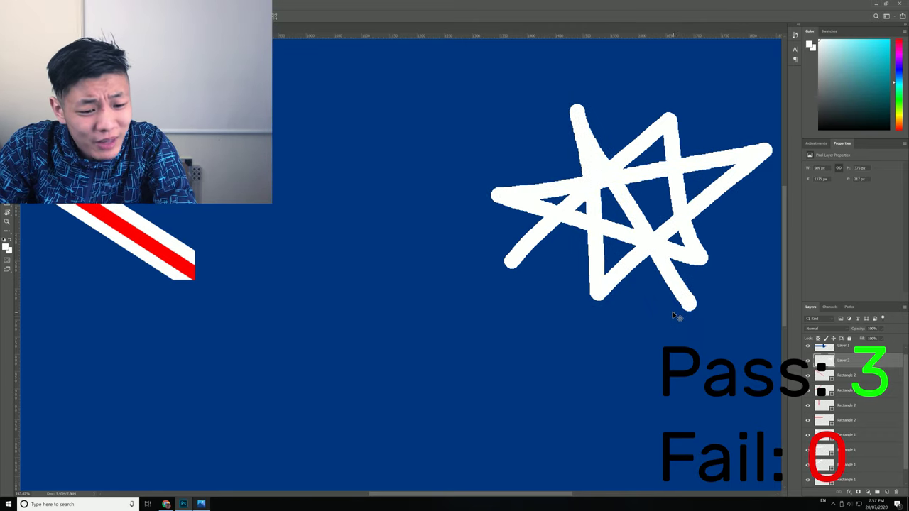
key(ctrl+z)
drag(402, 159, 654, 154)
key(ctrl+z)
mouse_move(479, 195)
mouse_down()
mouse_move(670, 172)
mouse_move(601, 327)
mouse_move(500, 101)
mouse_move(714, 274)
mouse_move(487, 287)
mouse_up()
mouse_move(553, 238)
mouse_down()
mouse_move(710, 91)
mouse_move(469, 202)
mouse_up()
key(ctrl+z)
mouse_move(423, 241)
mouse_down()
mouse_move(638, 135)
mouse_move(612, 339)
mouse_move(396, 147)
mouse_move(781, 205)
mouse_move(431, 324)
mouse_move(660, 91)
mouse_move(473, 294)
mouse_up()
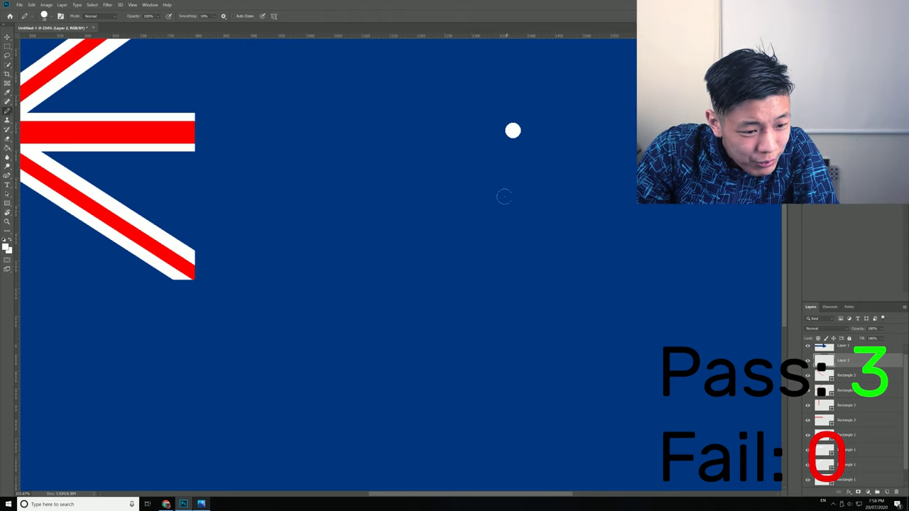
- Draw a narrow triangular spike from straight white Pencil lines on the blue field and fill its inside white
shift+click(513, 130)
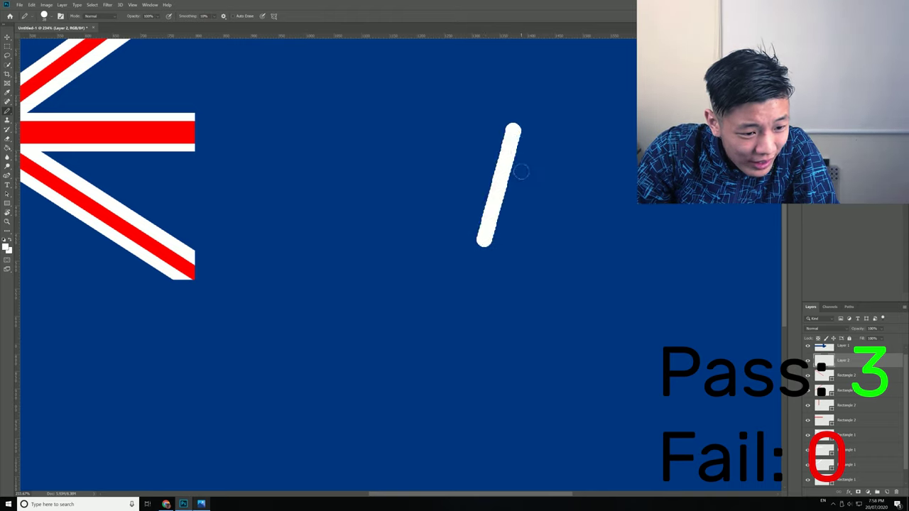
shift+click(531, 238)
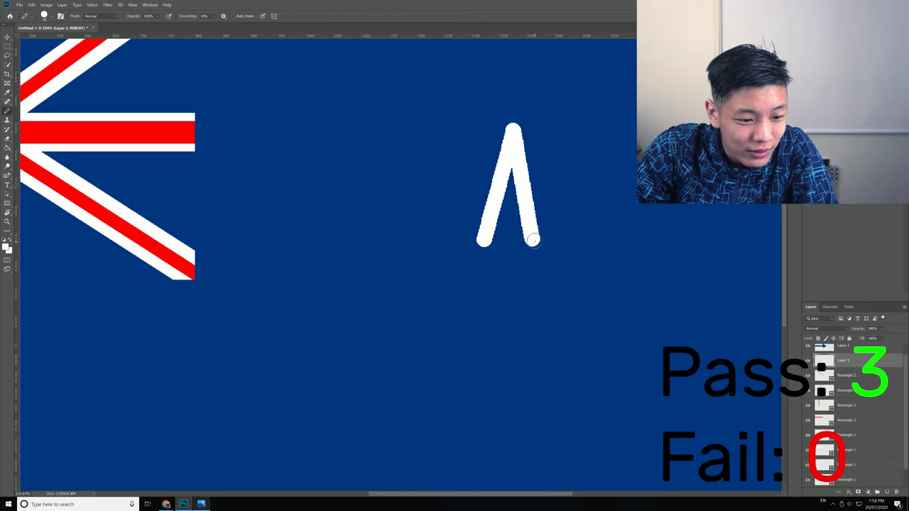
mouse_move(533, 240)
mouse_down()
mouse_move(506, 225)
mouse_move(517, 228)
mouse_up()
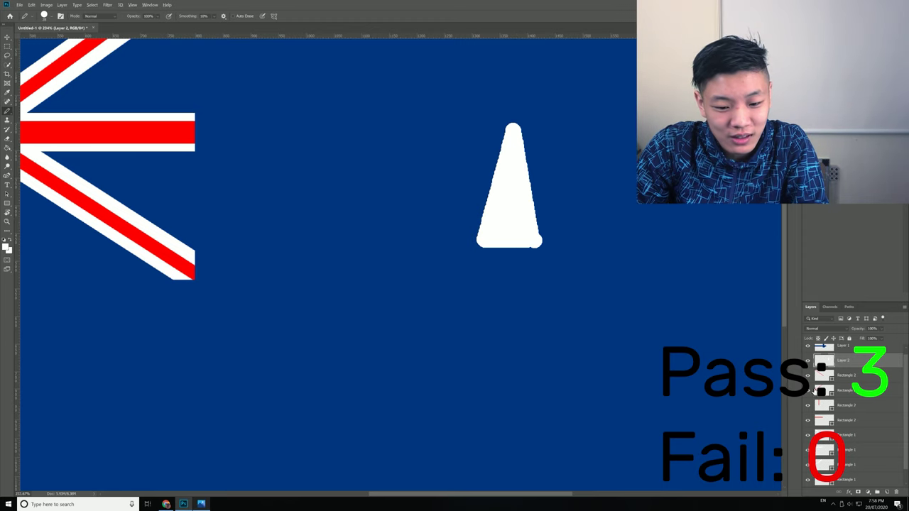
- Arrange rotated copies of the white spike around a common centre to form a seven-pointed star
scroll(823, 387, down, 2)
scroll(845, 374, up, 3)
scroll(707, 346, down, 5)
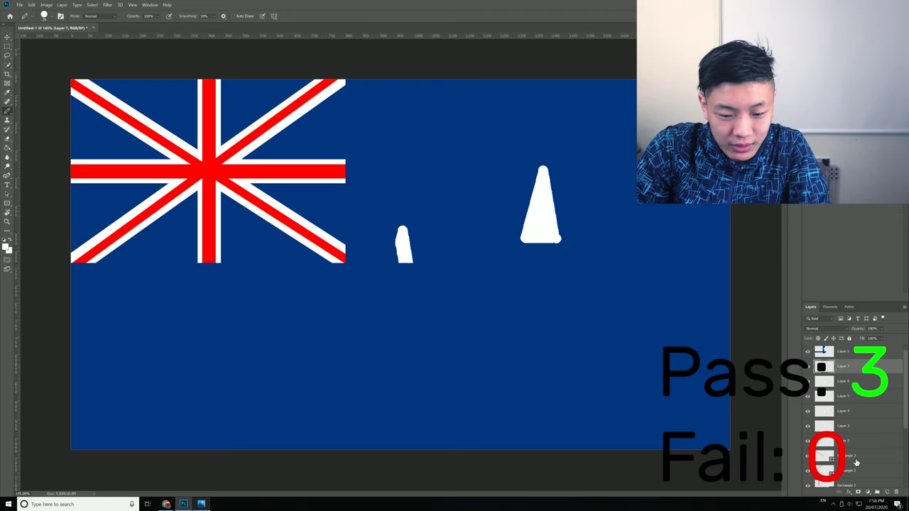
key(v)
drag(541, 213, 582, 258)
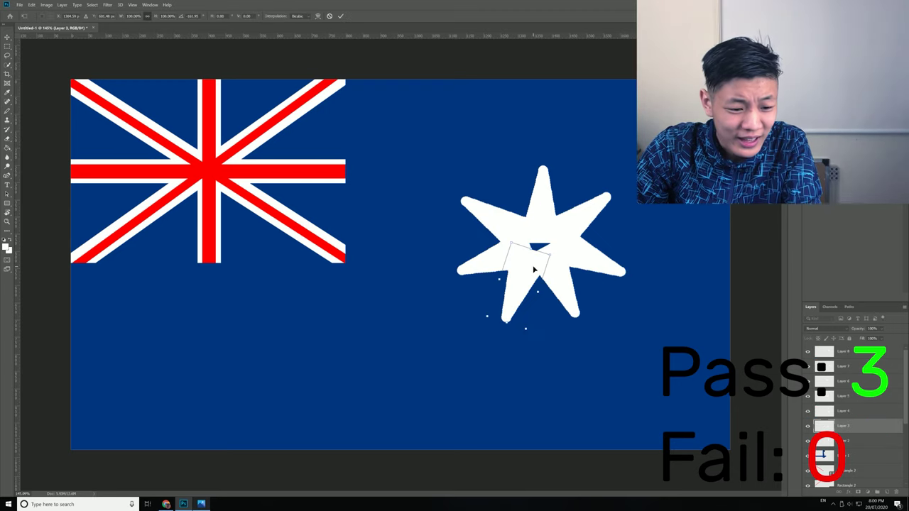
drag(534, 269, 531, 263)
key(Return)
- Paint over the blue gap at the centre of the seven-pointed star in white
scroll(578, 256, up, 4)
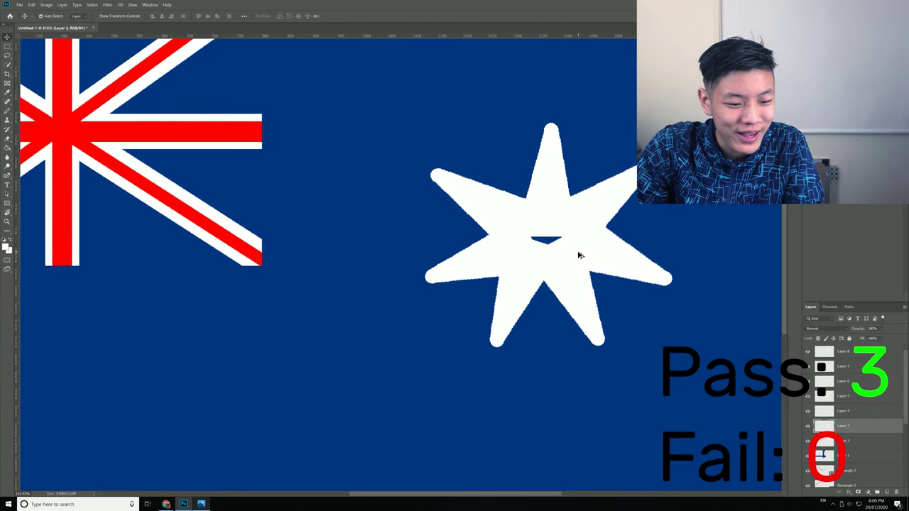
scroll(580, 256, up, 5)
key(b)
mouse_move(510, 226)
mouse_down()
mouse_move(483, 225)
mouse_move(545, 219)
mouse_up()
scroll(538, 255, down, 12)
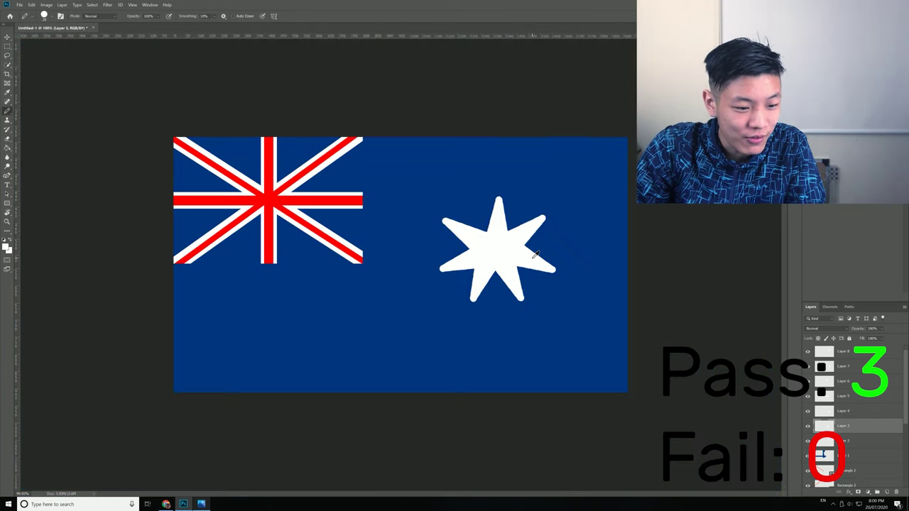
scroll(536, 254, down, 2)
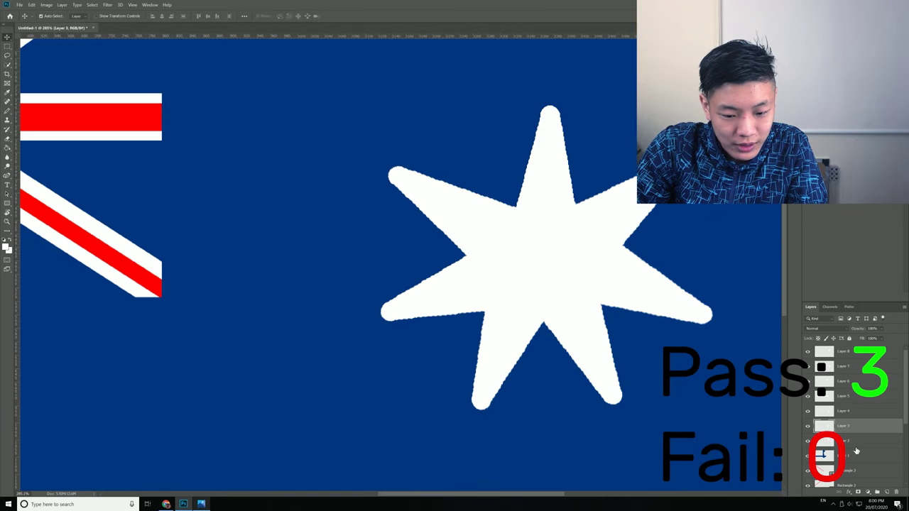
- Merge the star's spike layers, Layer 2 through Layer 8, into one layer
click(857, 442)
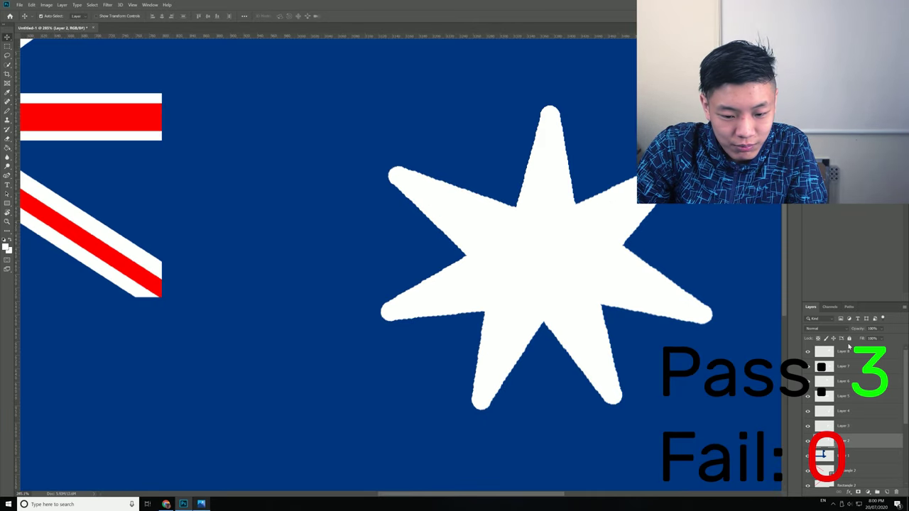
shift+click(850, 353)
right_click(868, 387)
click(827, 294)
- Erase the right half of the star along a vertical line through its upper tip
key(e)
scroll(552, 213, down, 2)
drag(552, 136, 552, 284)
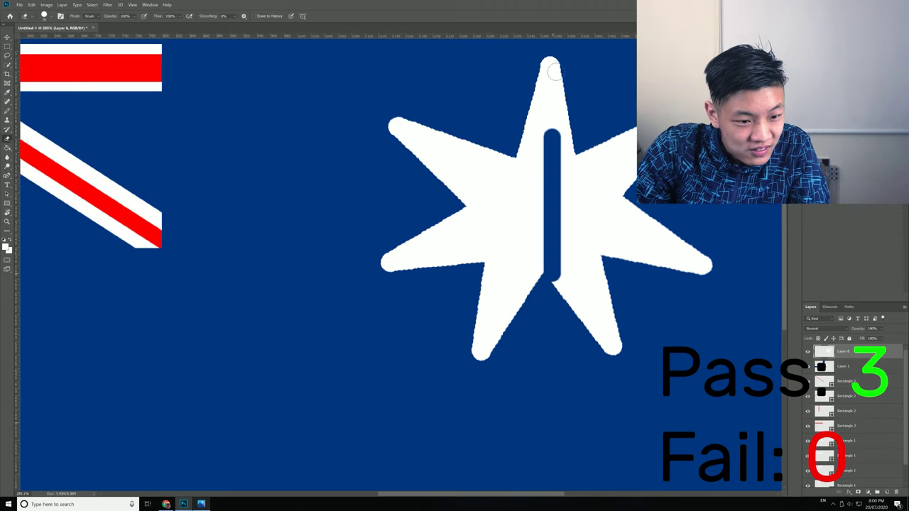
scroll(558, 120, up, 7)
scroll(584, 365, down, 3)
drag(584, 366, 596, 284)
mouse_move(684, 234)
mouse_down()
mouse_move(602, 257)
mouse_move(629, 347)
mouse_move(616, 306)
mouse_up()
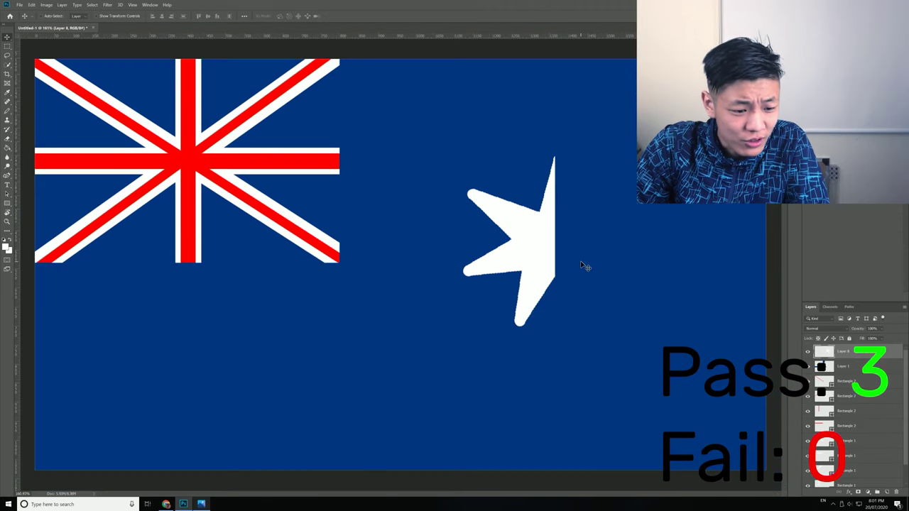
- Mirror a pasted copy of the left half horizontally to complete the star, and merge both halves into one layer
key(ctrl+v)
drag(499, 262, 579, 239)
click(31, 5)
mouse_move(64, 157)
click(165, 233)
shift+click(863, 363)
right_click(864, 363)
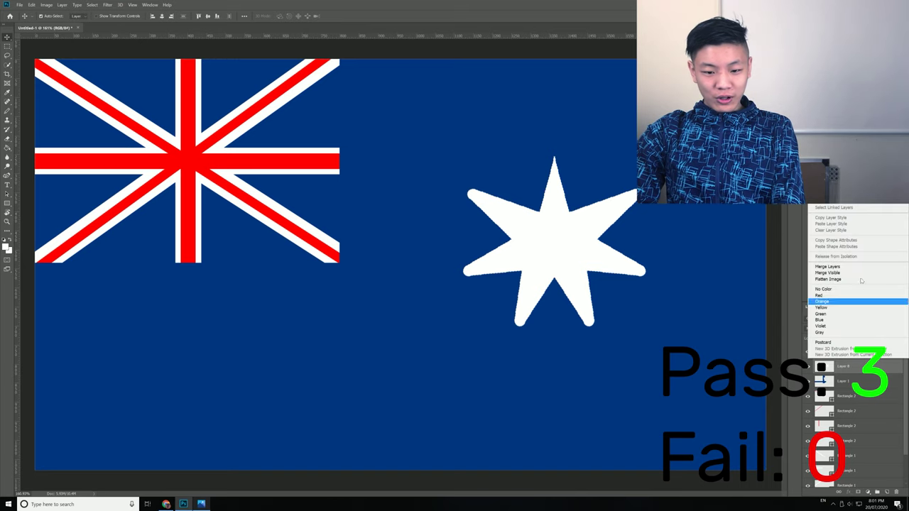
click(844, 274)
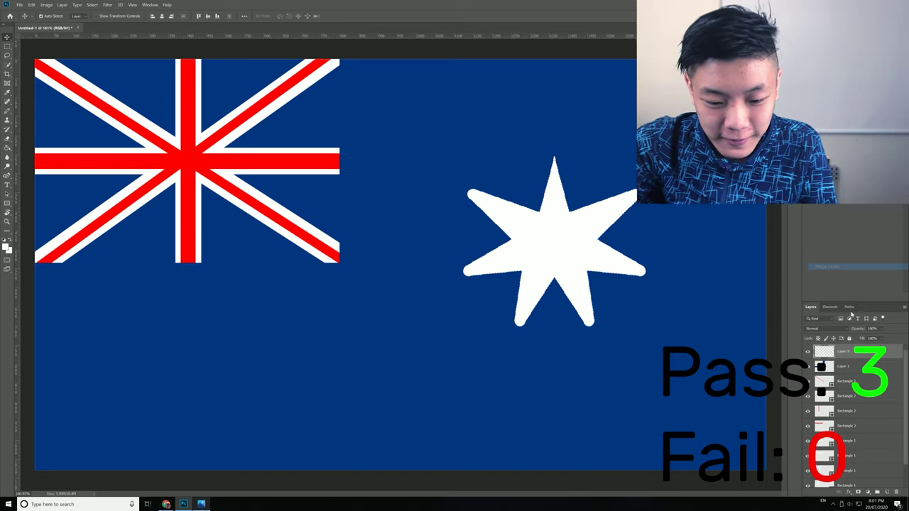
- Scale the merged star down to less than half its size and move it toward the flag's upper right
key(ctrl+t)
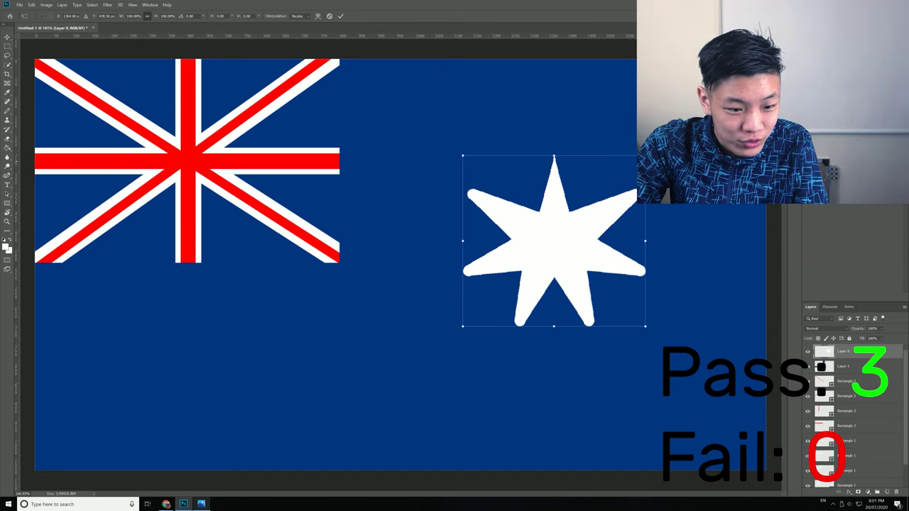
drag(645, 156, 530, 265)
drag(607, 193, 621, 205)
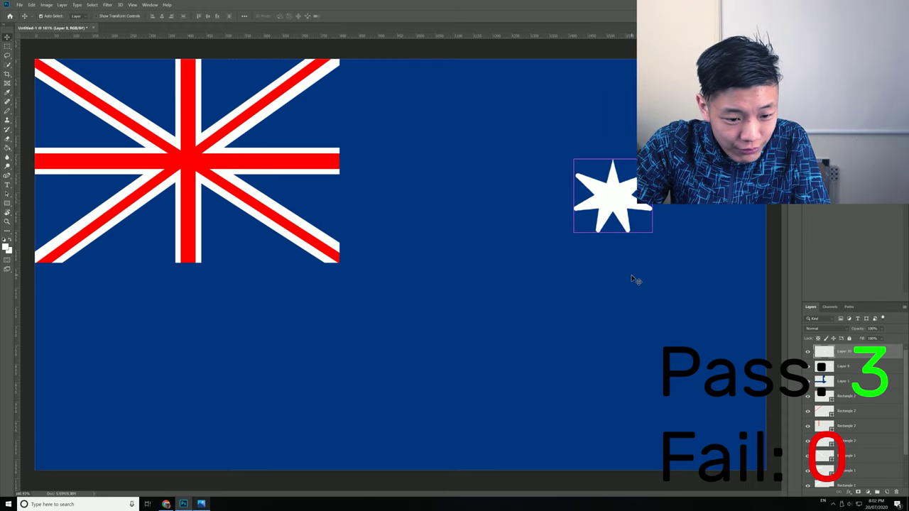
- Paste further copies of the star and distribute them across the flag's blue field
key(ctrl+v)
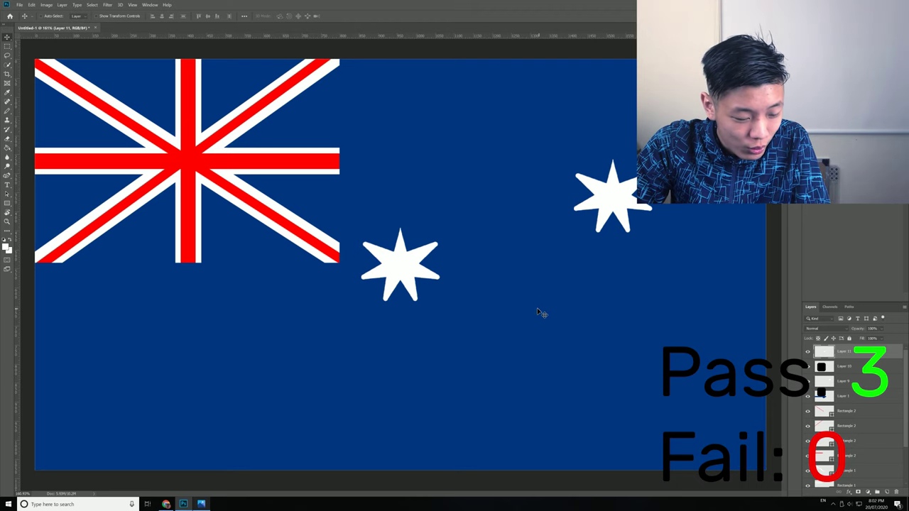
key(ctrl+v)
drag(407, 271, 389, 288)
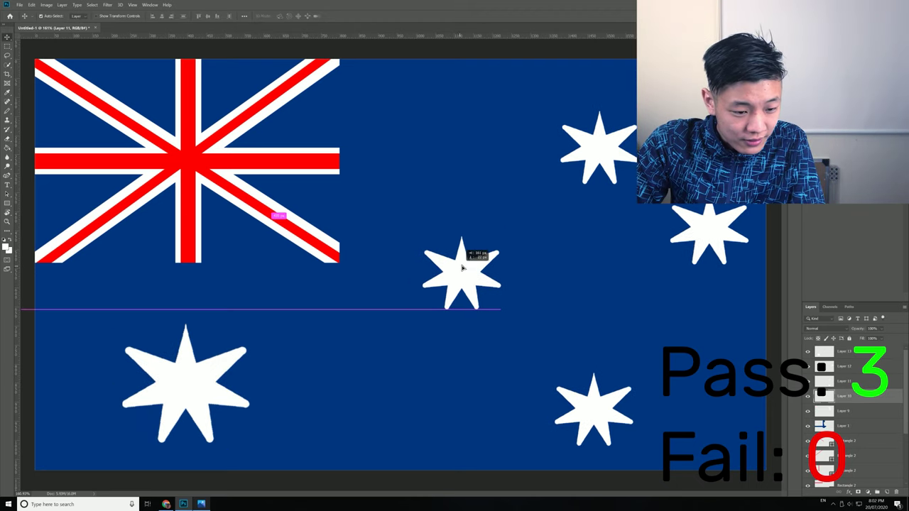
- Position the star nearest the flag's middle and scale it down, then resize the uppermost star
drag(461, 272, 478, 261)
key(ctrl+t)
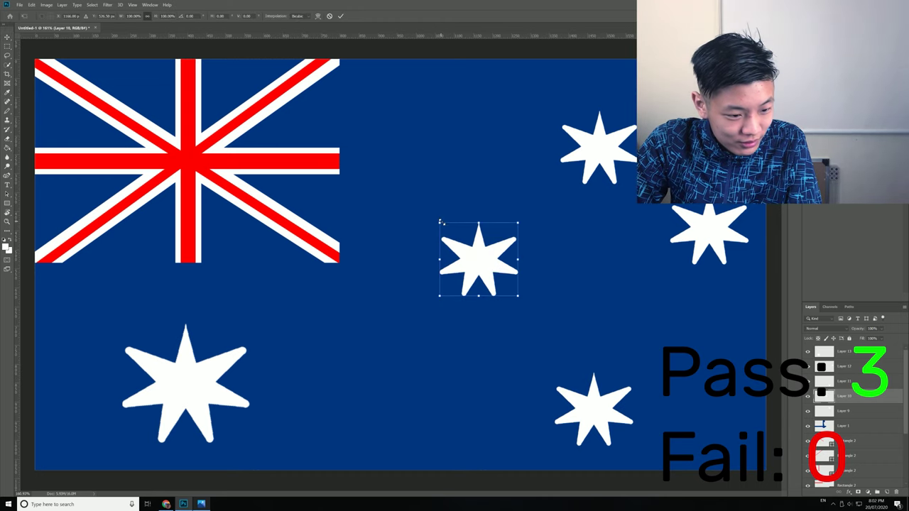
drag(440, 222, 459, 240)
key(Return)
click(601, 154)
key(ctrl+t)
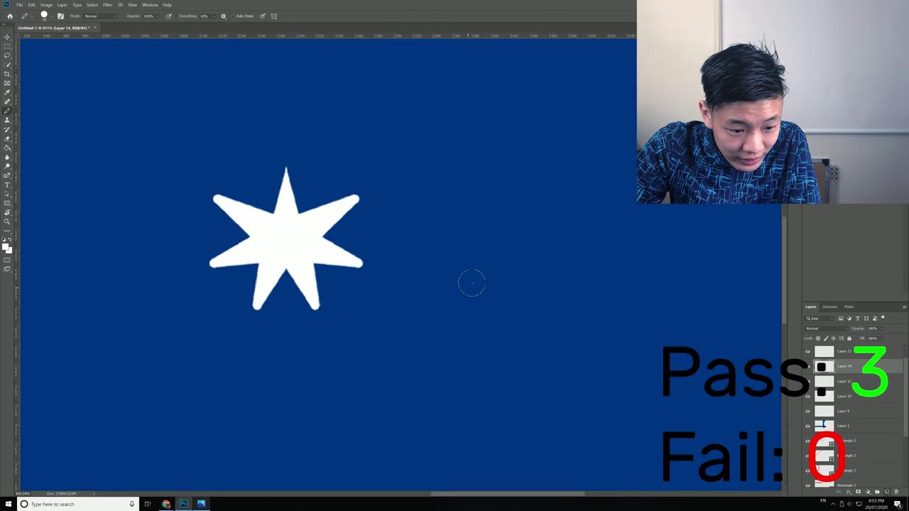
- Reduce the Pencil size and draw a small filled white five-pointed star between the right-hand stars
right_click(566, 289)
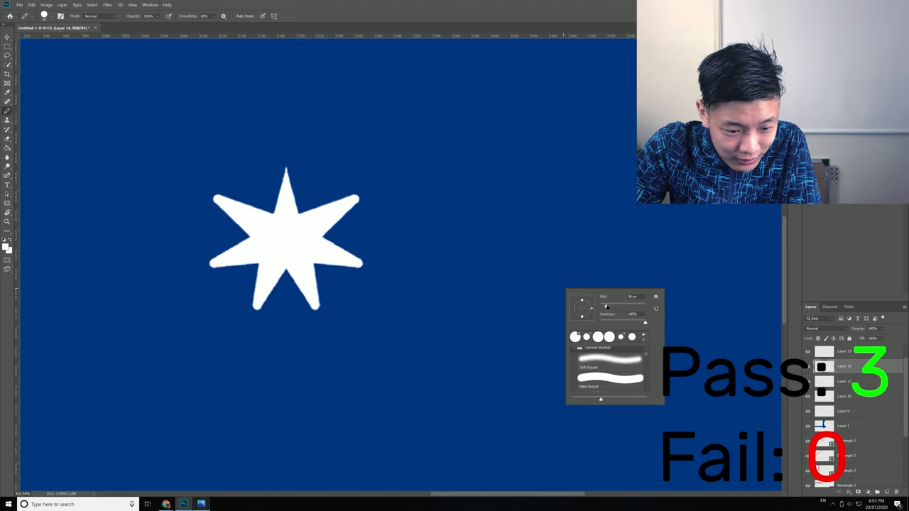
drag(557, 271, 649, 270)
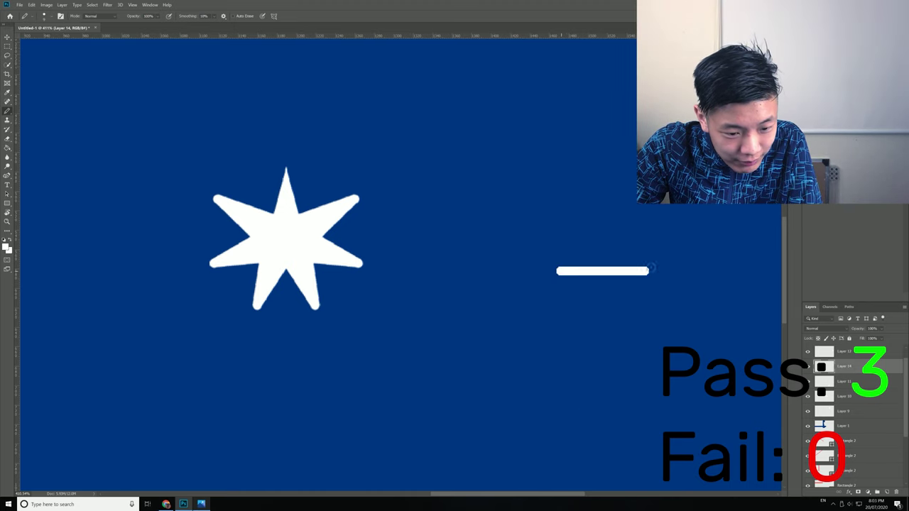
shift+click(590, 342)
shift+click(610, 229)
mouse_move(654, 279)
mouse_down()
mouse_move(620, 275)
mouse_move(670, 260)
mouse_move(591, 213)
mouse_move(599, 250)
mouse_move(609, 217)
mouse_move(676, 366)
mouse_move(593, 331)
mouse_move(609, 317)
mouse_up()
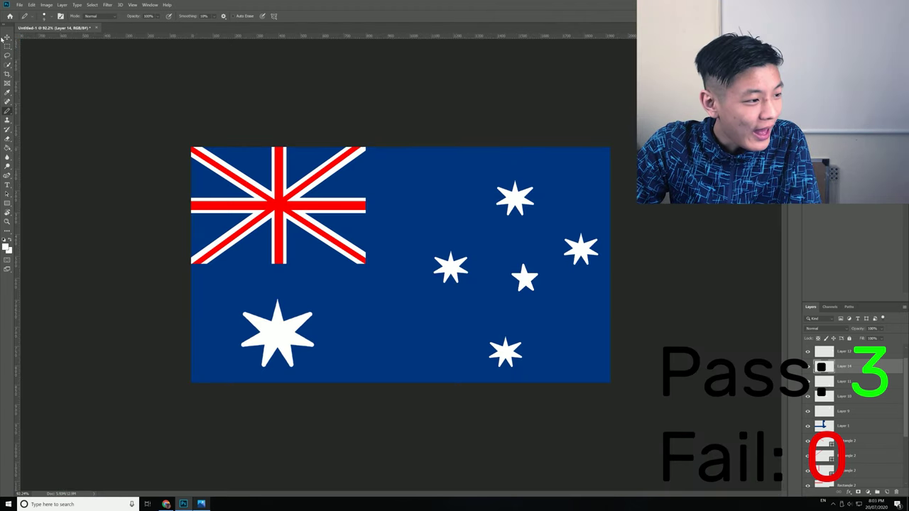
- Shift the top, left and right constellation stars slightly, and move the five-pointed star down and to the right
click(8, 37)
key(v)
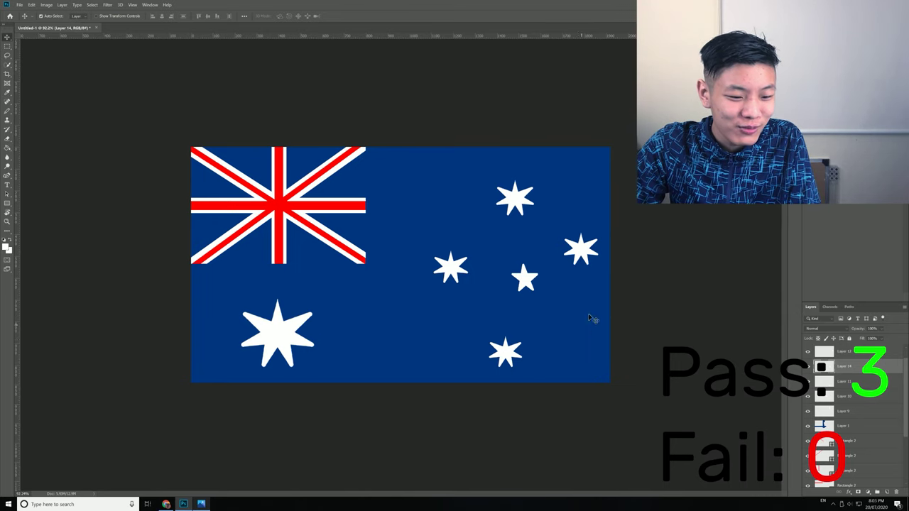
drag(518, 206, 523, 183)
click(445, 272)
drag(446, 272, 445, 268)
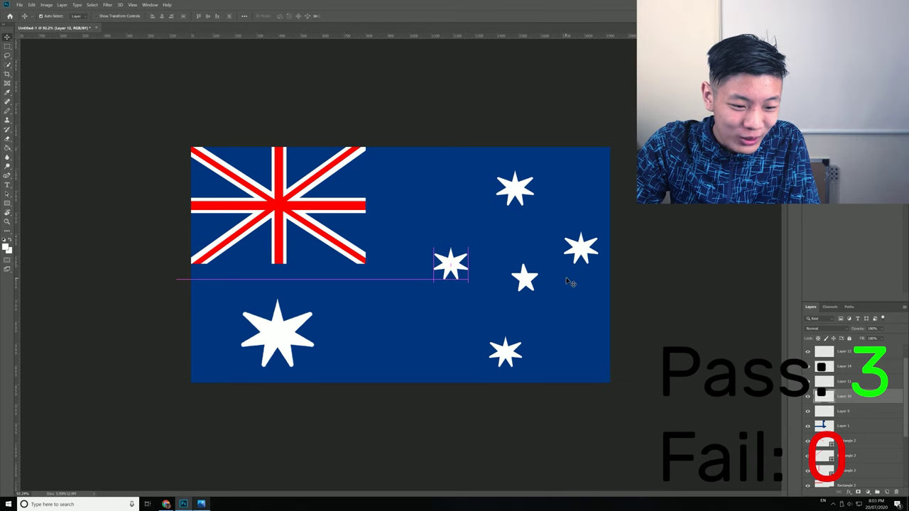
drag(579, 245, 576, 244)
drag(525, 283, 536, 294)
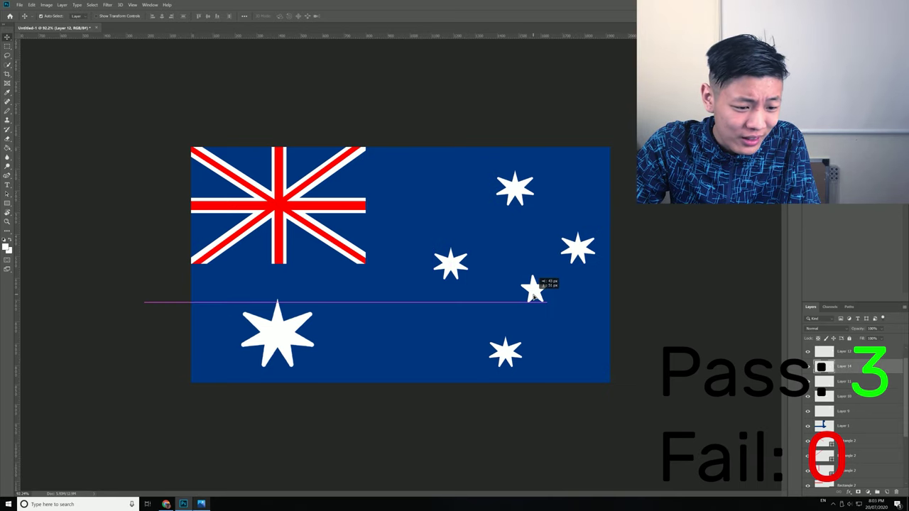
- Scale the five-pointed star down to about 75% and adjust its position
scroll(542, 345, up, 2)
key(ctrl+t)
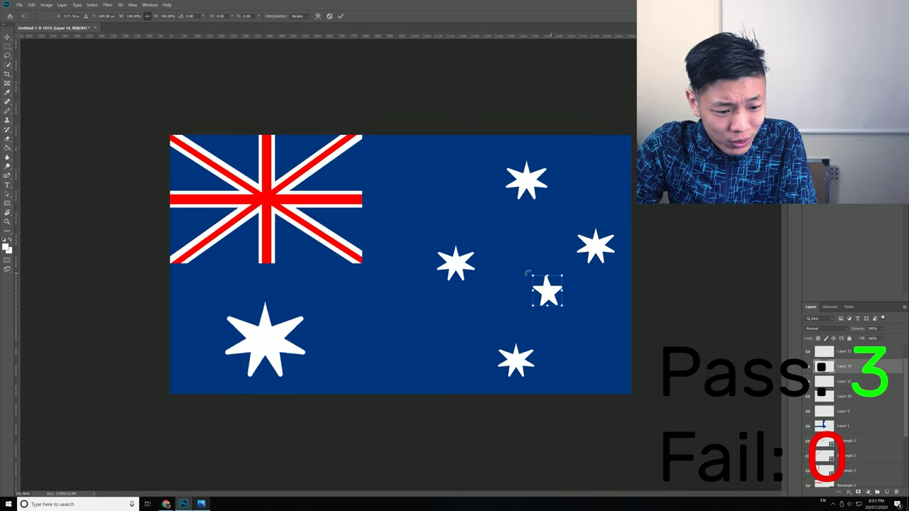
drag(533, 275, 552, 294)
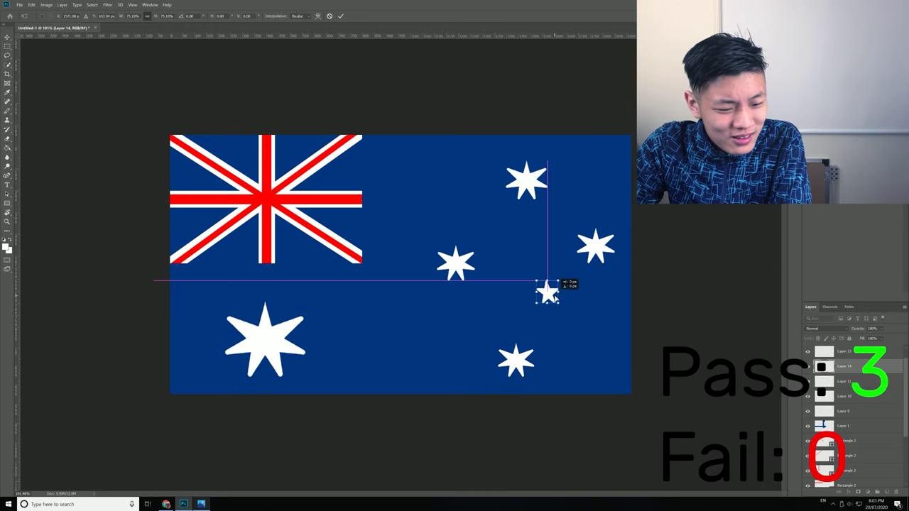
key(Return)
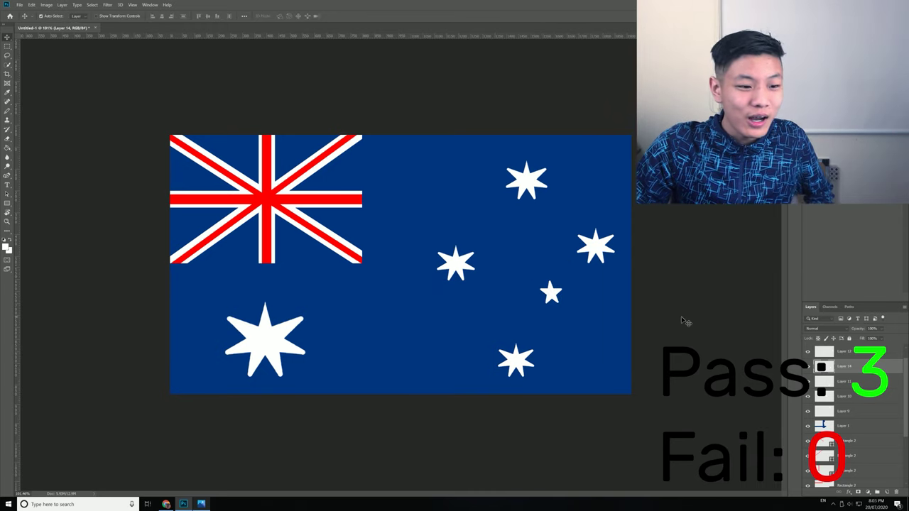
- Save the flag as a PNG on the Desktop, replacing the existing Untitled-1.png and accepting the PNG format options
click(24, 5)
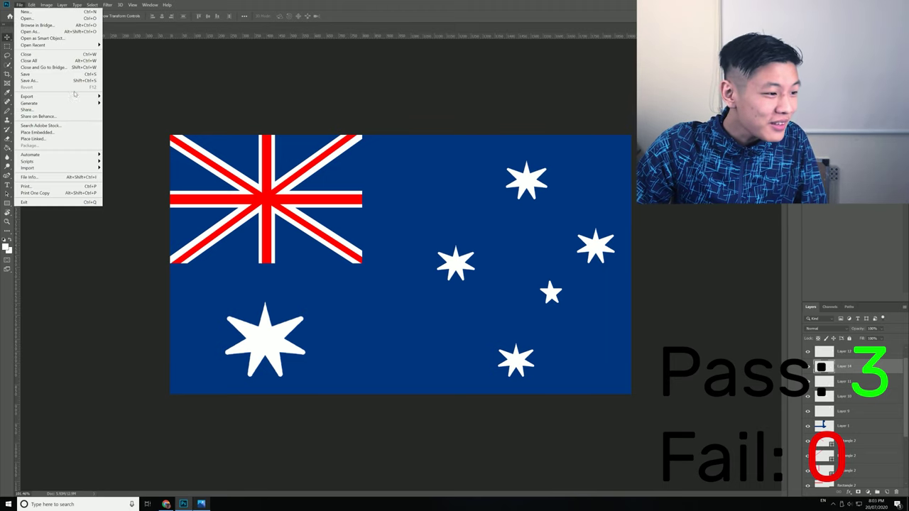
click(71, 83)
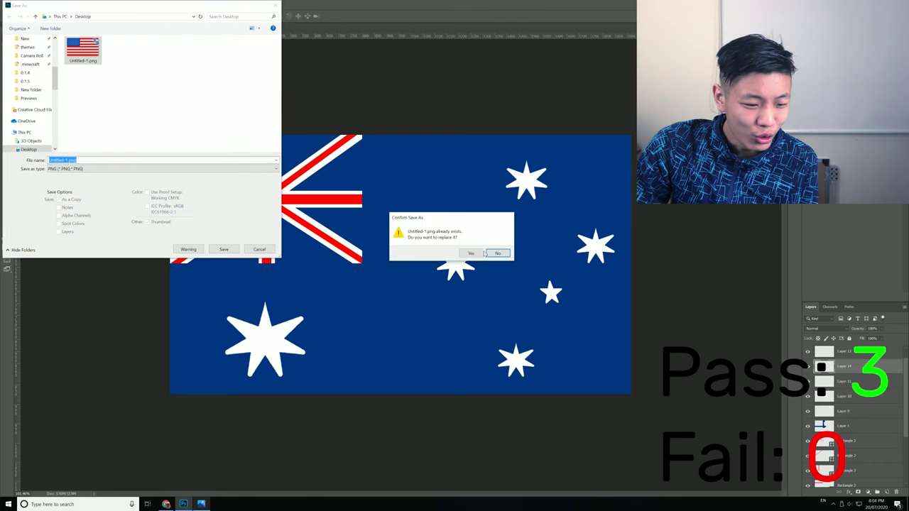
click(484, 254)
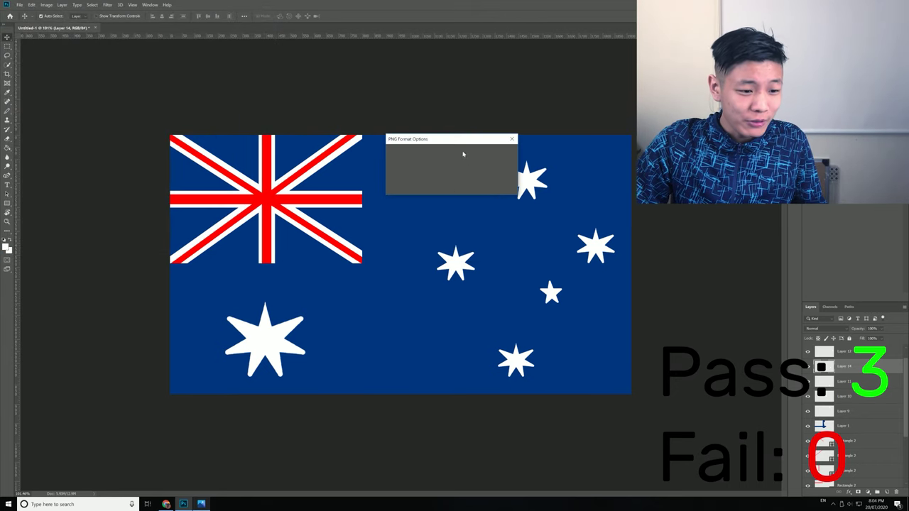
click(496, 155)
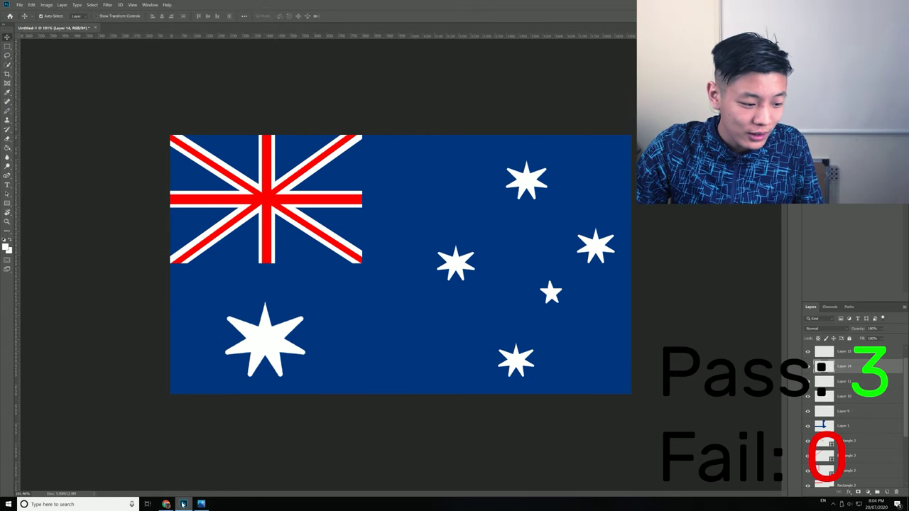
- Switch to Chrome and run a Google search by image with the saved Untitled-1.png flag
click(166, 504)
click(124, 5)
drag(282, 85, 187, 103)
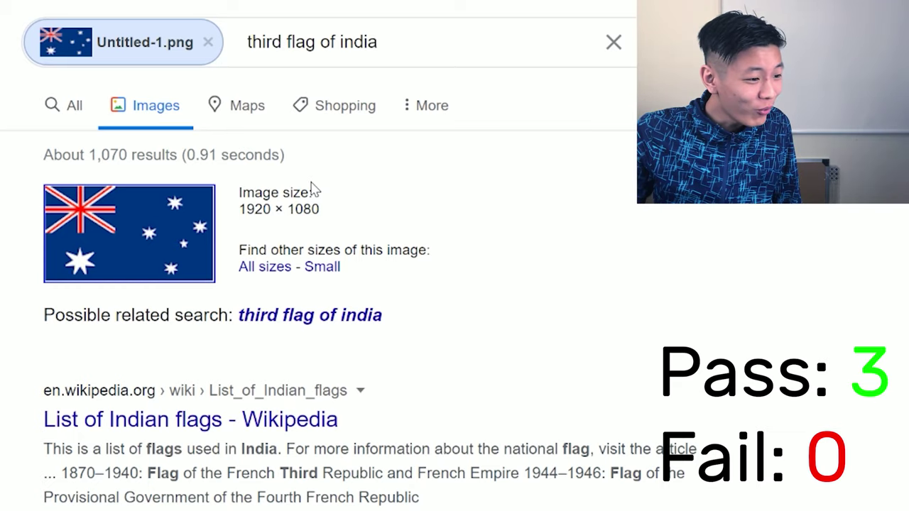
- Open the possible related search "third flag of india" and read its featured snippet, then return to the image search results
click(327, 324)
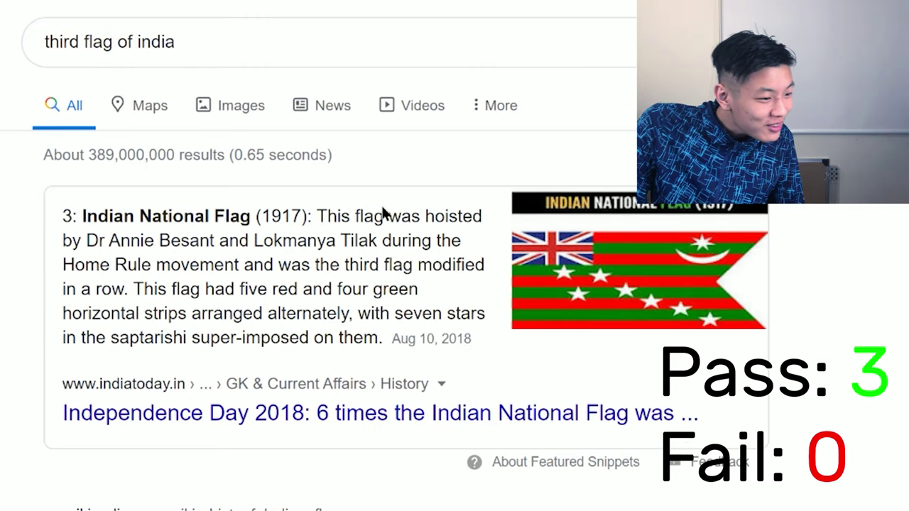
drag(383, 207, 418, 264)
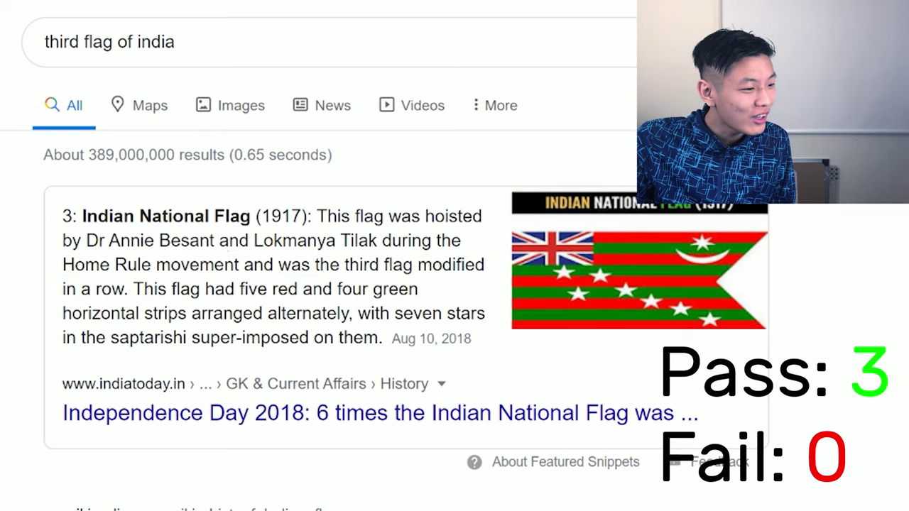
drag(327, 216, 317, 241)
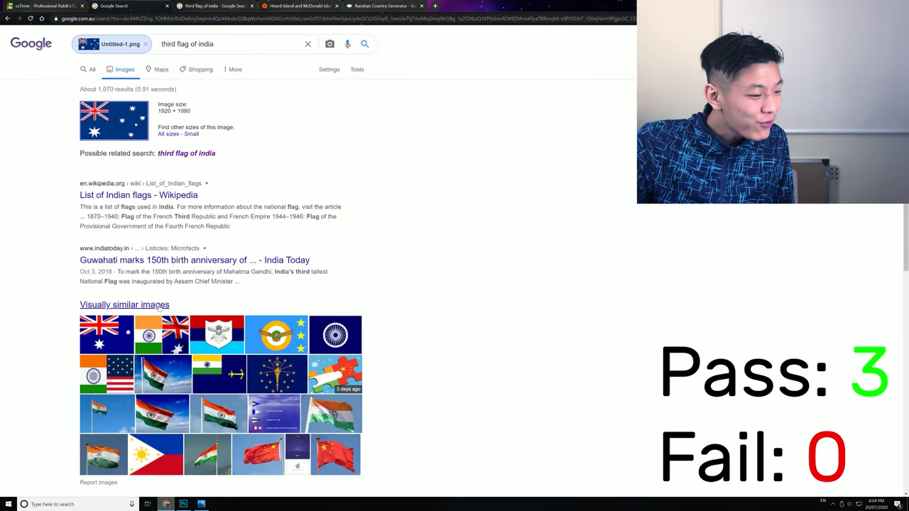
- Show the visually similar images for the flag and preview the Australian flag result from eadarsha.com
click(124, 304)
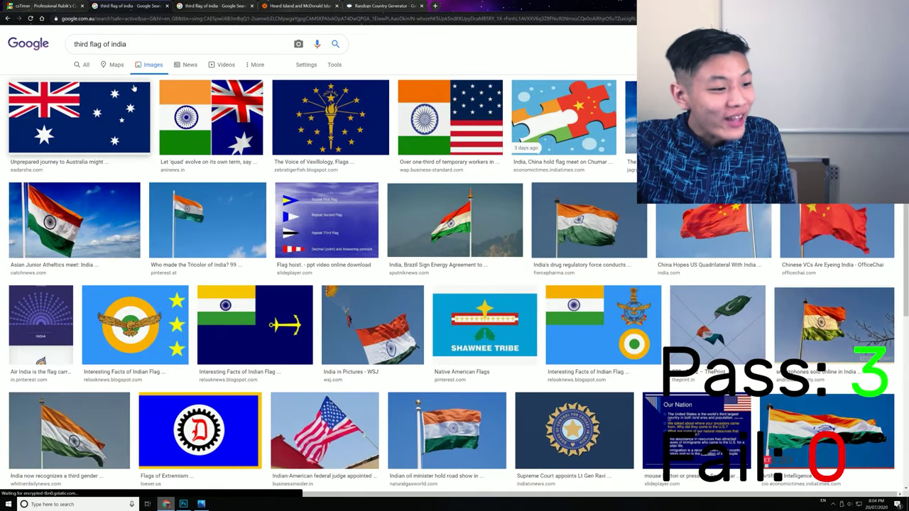
click(78, 115)
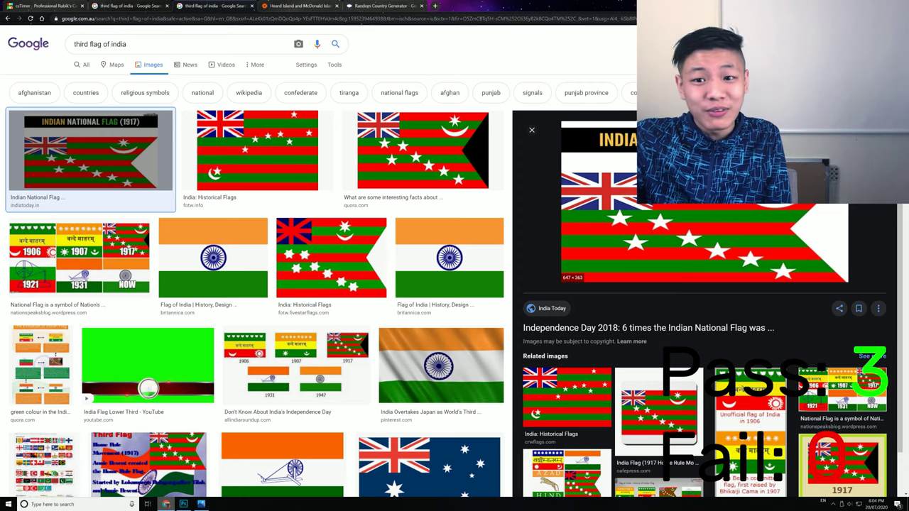
key(ctrl+Tab)
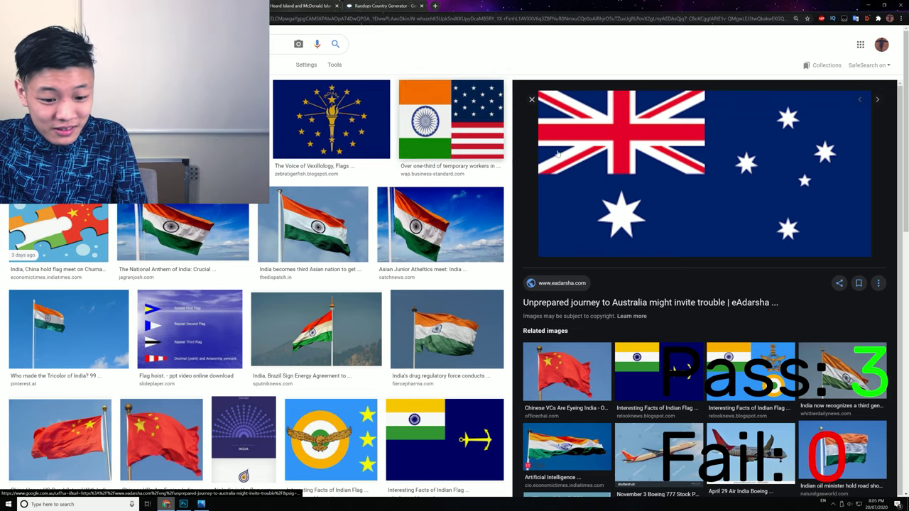
- Browse the grid of visually similar images, from the Indian flag photos to the Cambodia flag and airplane stock photos
scroll(362, 214, down, 2)
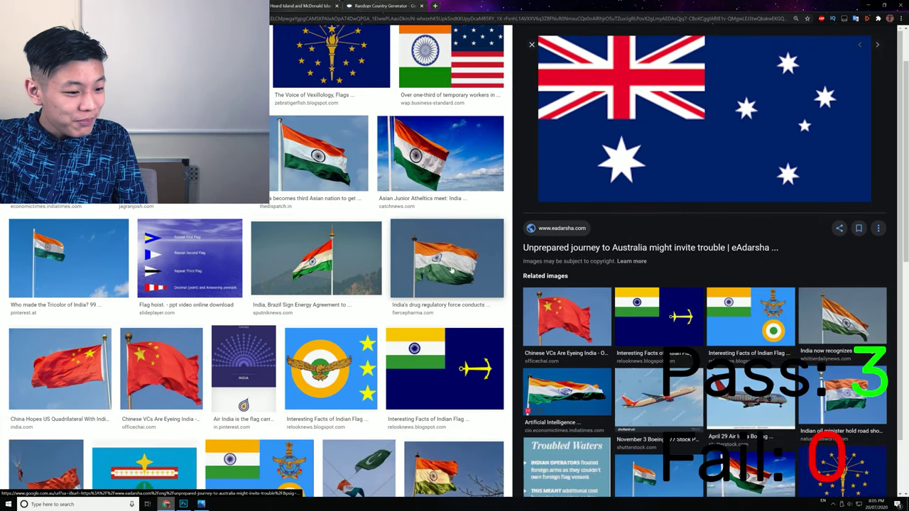
scroll(362, 214, down, 1)
scroll(272, 216, up, 2)
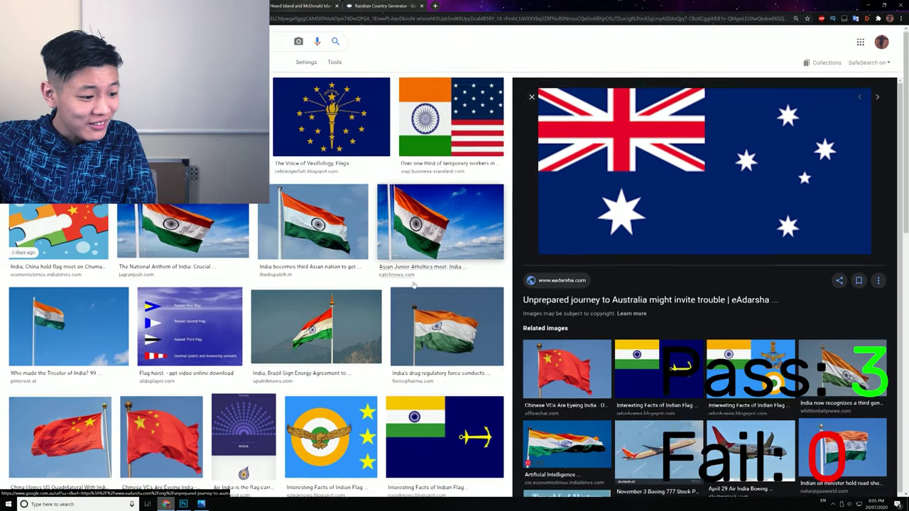
scroll(272, 216, down, 4)
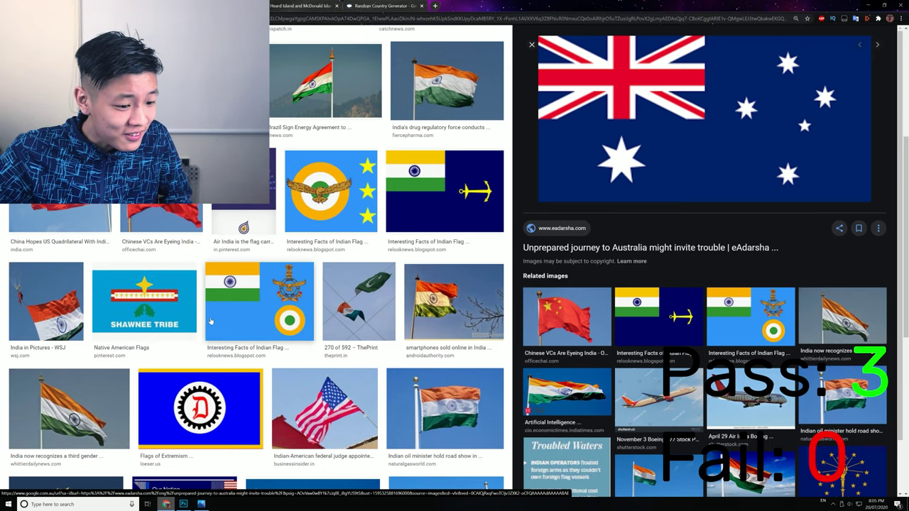
scroll(355, 242, down, 4)
scroll(356, 242, up, 1)
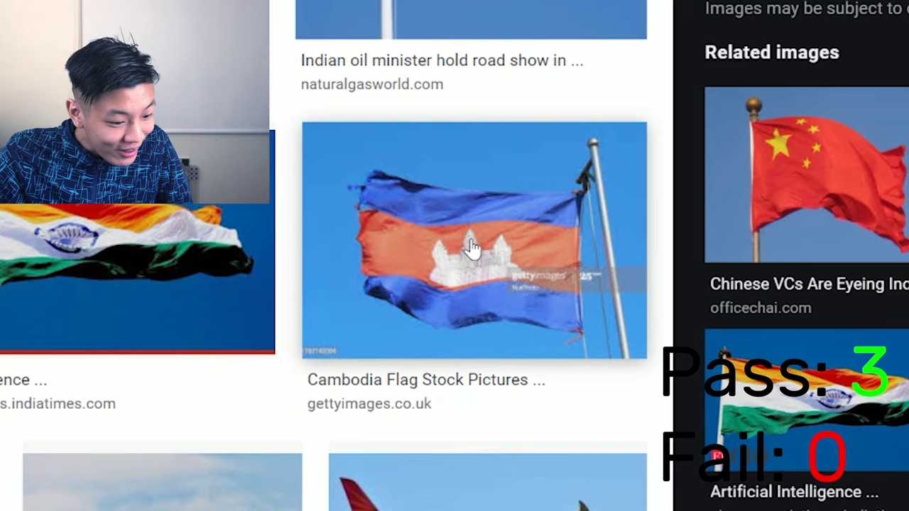
scroll(500, 185, down, 2)
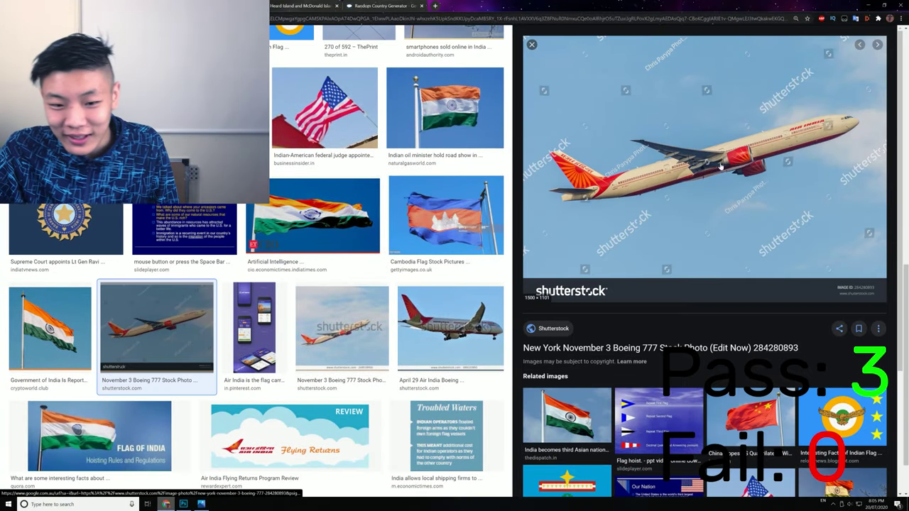
- Preview the Shutterstock photos of Air India Boeing planes among the similar images, then close the preview
click(339, 344)
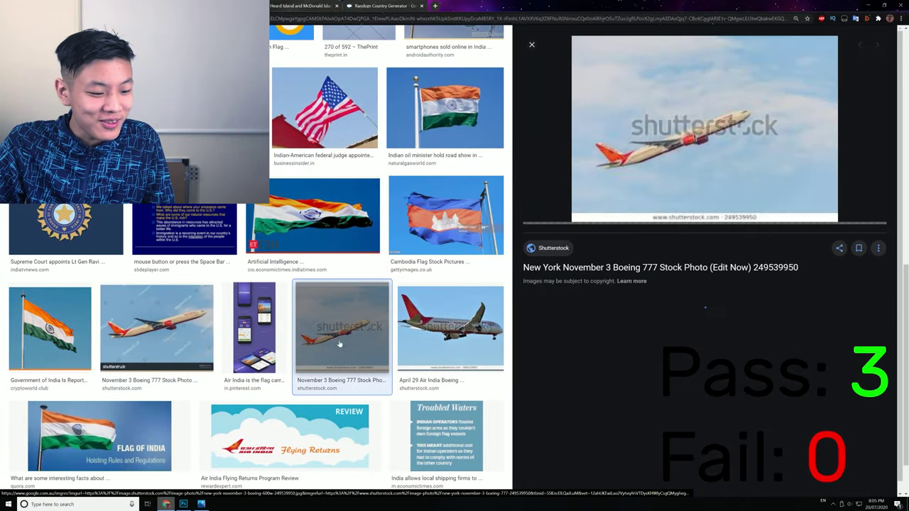
click(450, 327)
scroll(689, 266, up, 3)
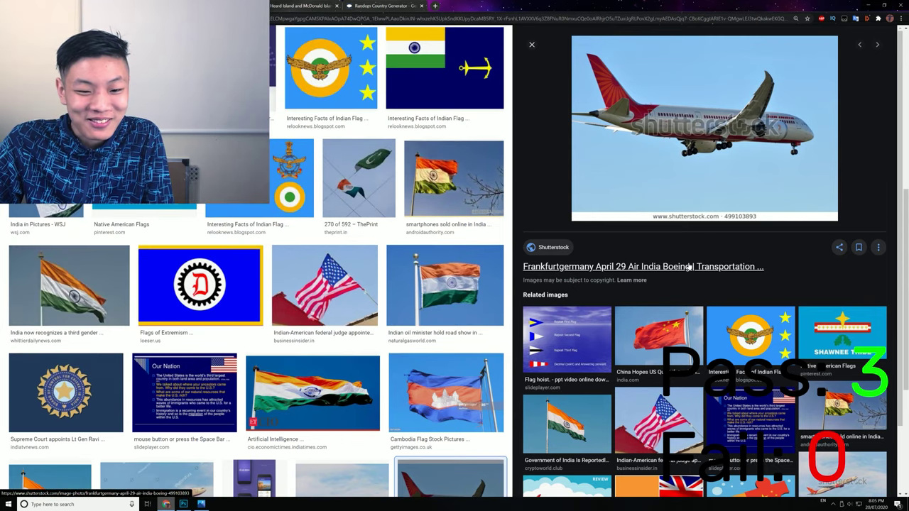
scroll(689, 266, up, 3)
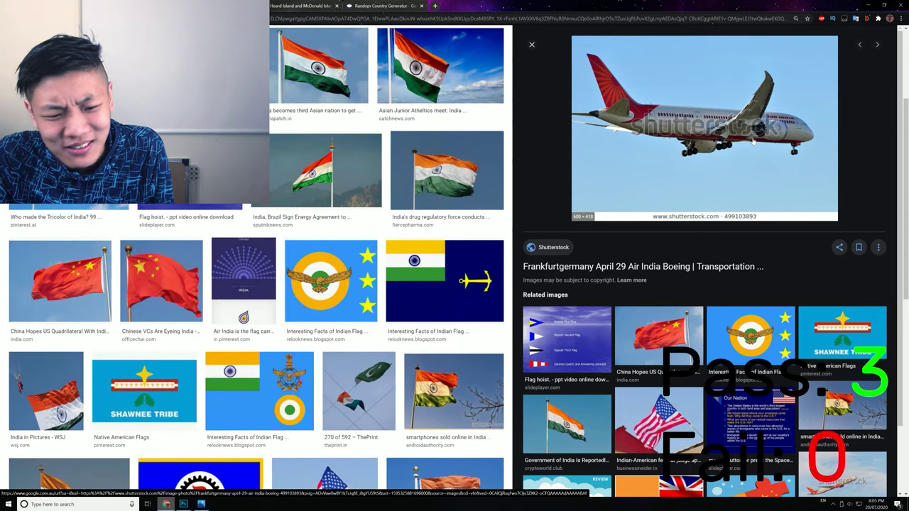
key(Escape)
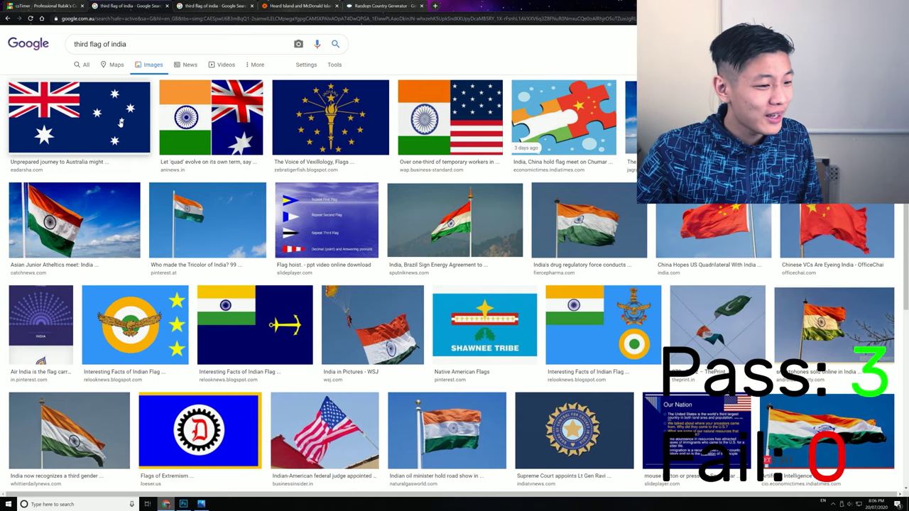
- Preview the first visually similar image, the Australian flag from eadarsha.com, and compare it with its neighbouring results
click(87, 128)
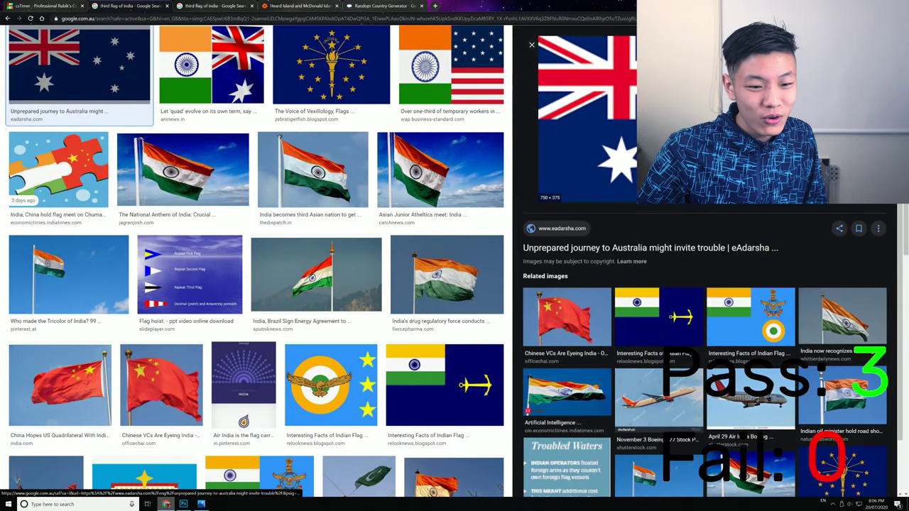
scroll(331, 256, up, 2)
click(7, 18)
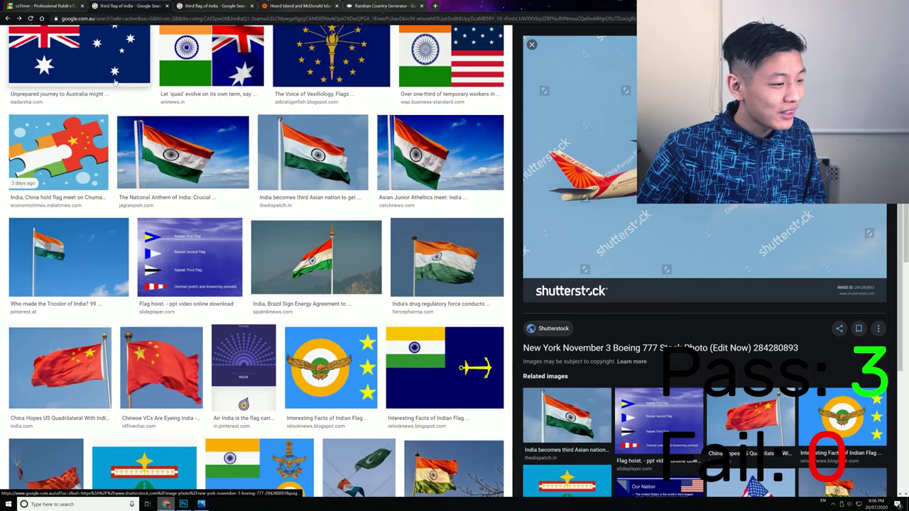
scroll(103, 117, up, 1)
scroll(103, 120, up, 1)
- Show the general web results for "third flag of india" and skim them
click(74, 68)
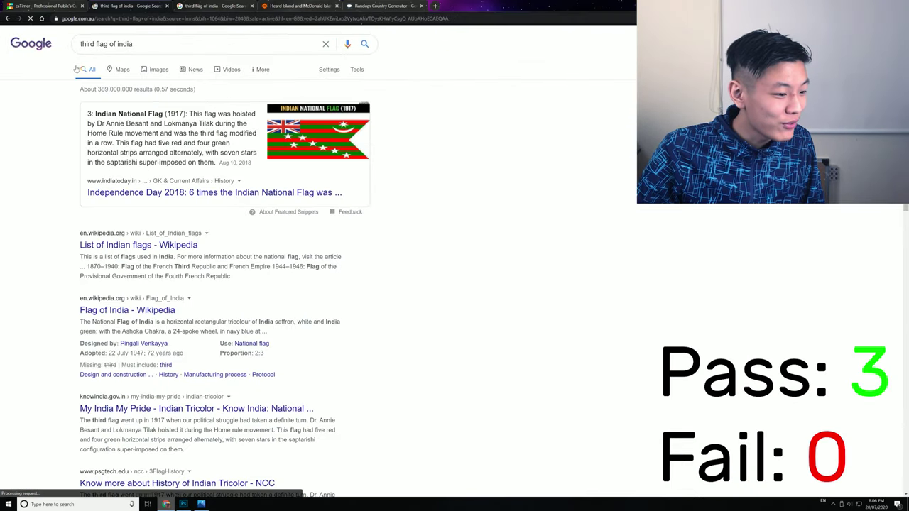
scroll(294, 325, down, 1)
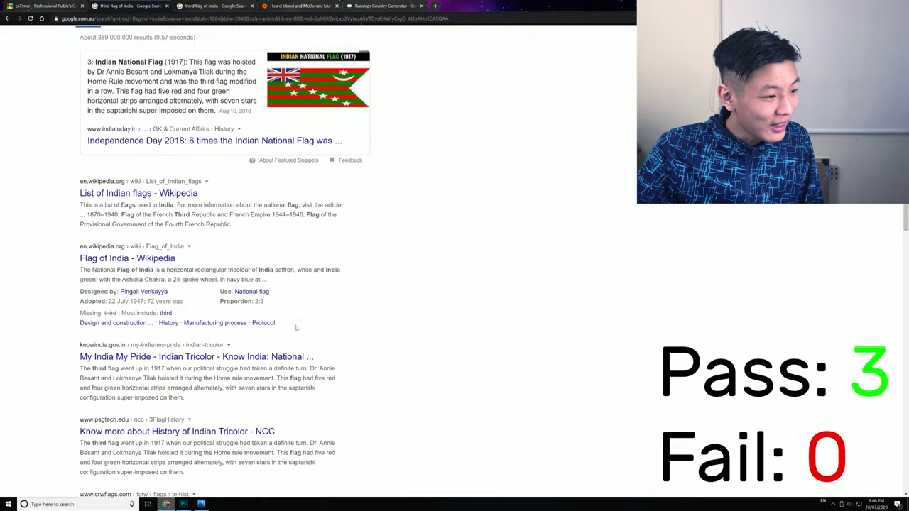
scroll(145, 98, up, 1)
- Return to the Untitled-1.png image search results and look through the whole page for mentions of "Austr"
click(147, 71)
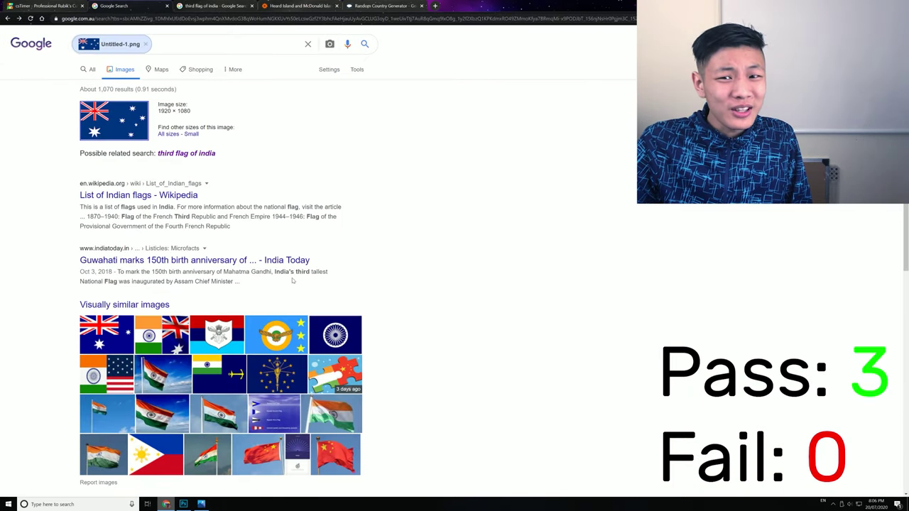
scroll(292, 280, down, 2)
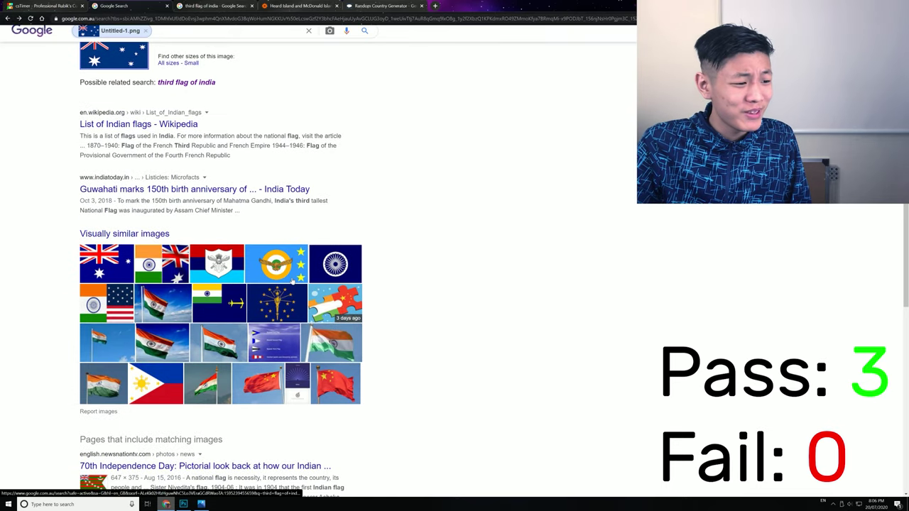
scroll(274, 231, up, 2)
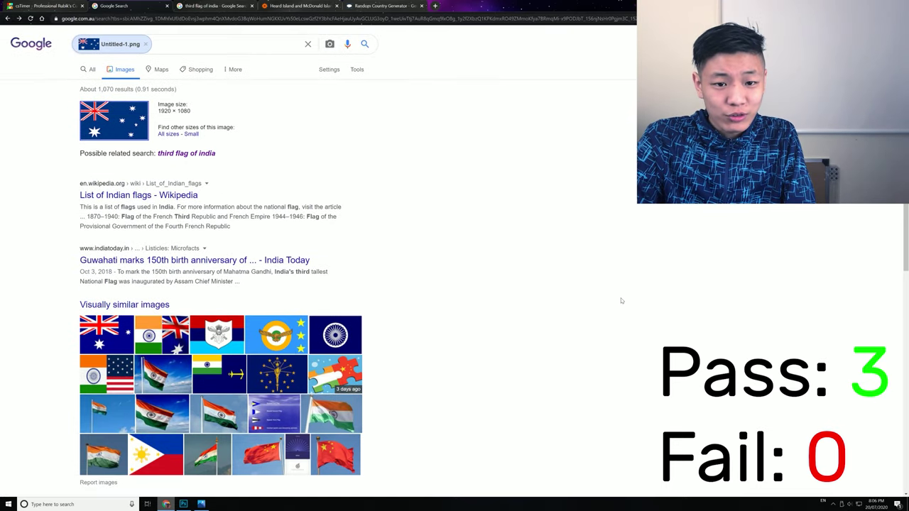
scroll(621, 301, down, 10)
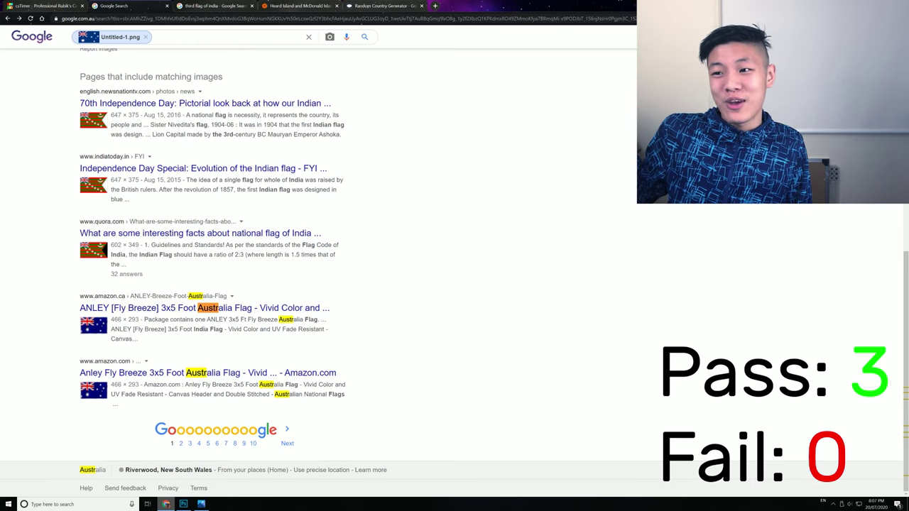
scroll(213, 284, up, 6)
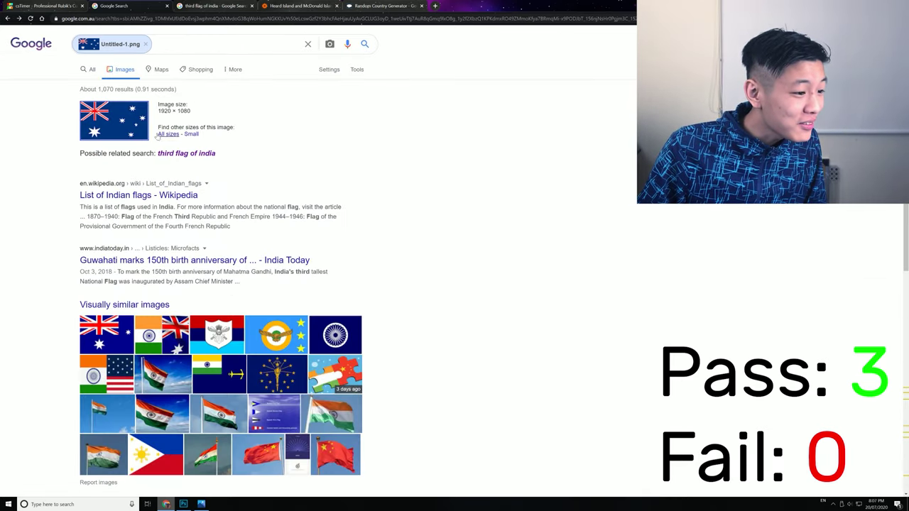
- Reopen the visually similar images with the Australian flag preview, then return to the general web results for the query
scroll(170, 355, down, 5)
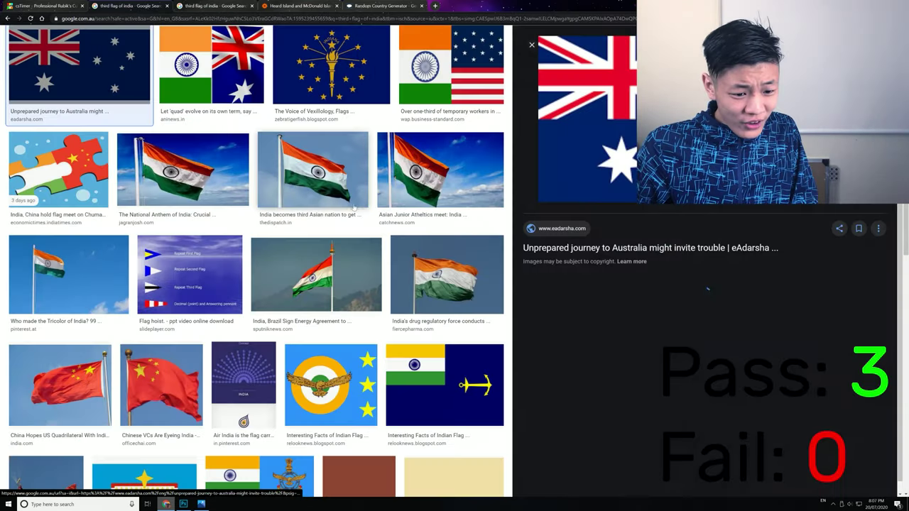
scroll(674, 239, up, 1)
scroll(673, 239, up, 1)
scroll(674, 240, down, 1)
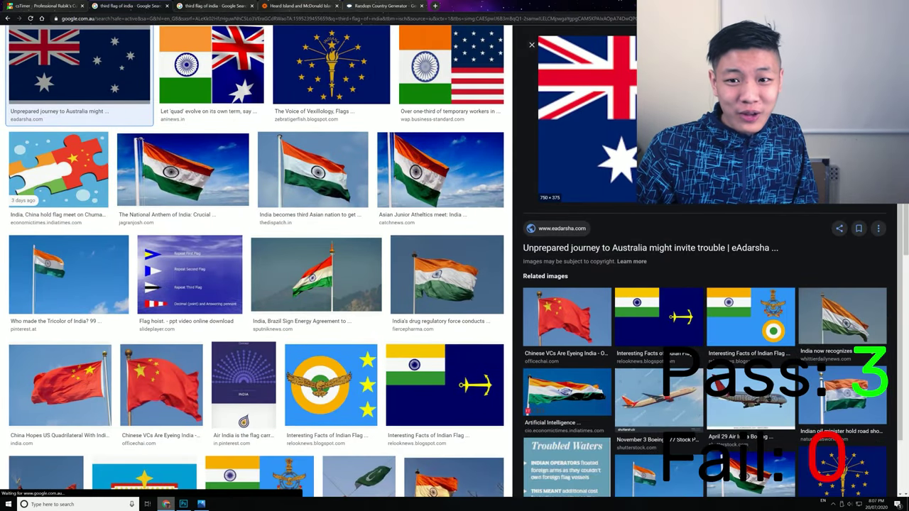
scroll(256, 263, up, 2)
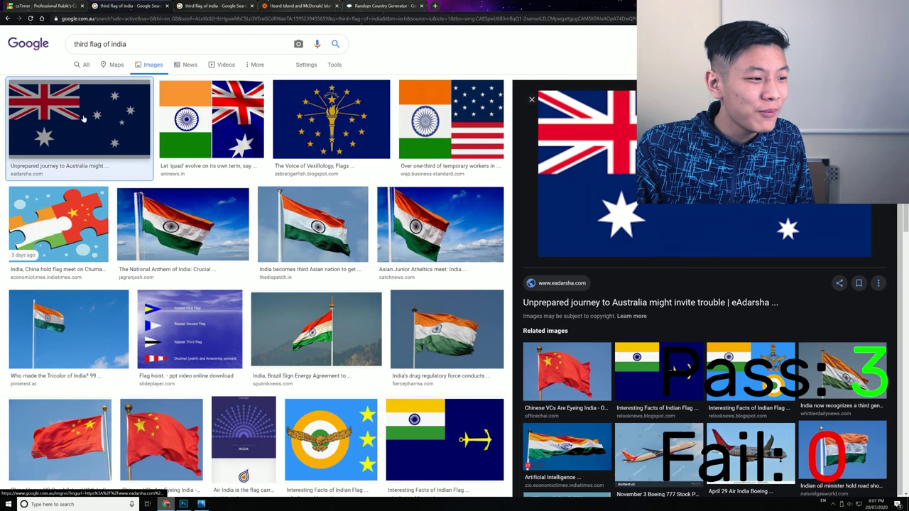
click(88, 63)
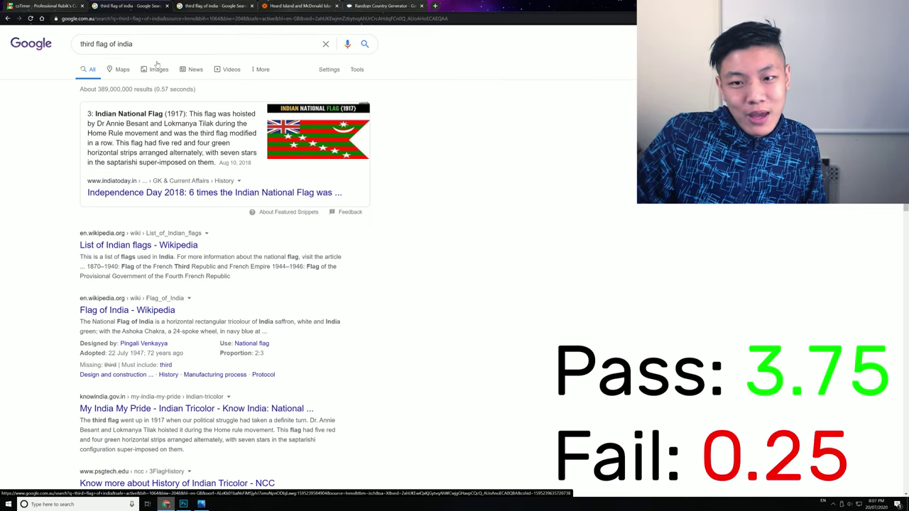
- Generate one new country in the Random Country Generator and look up "malta population" in WolframAlpha
click(359, 5)
scroll(479, 208, up, 3)
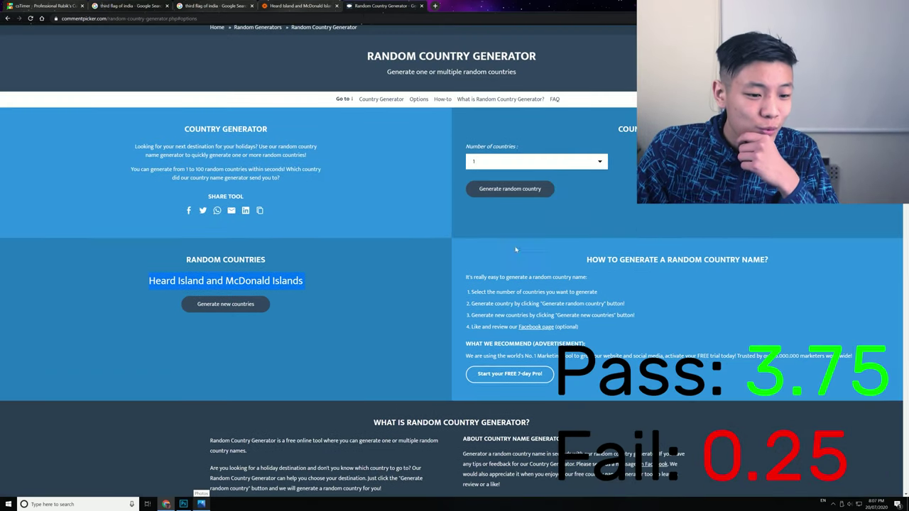
click(526, 197)
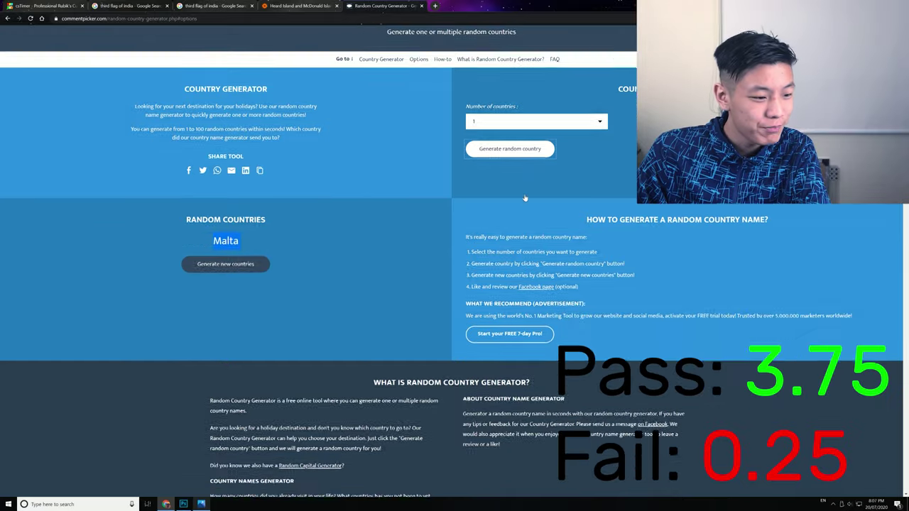
scroll(491, 196, up, 2)
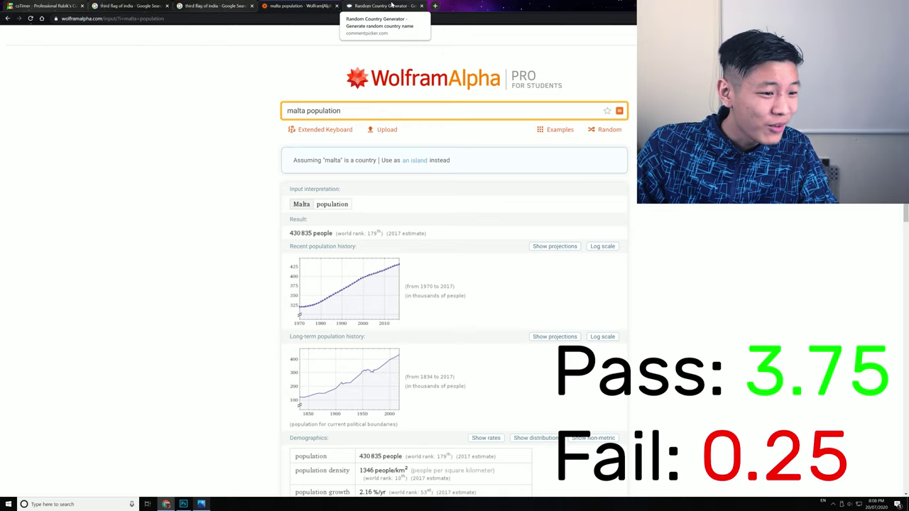
- Generate new random countries one at a time in the Random Country Generator
click(392, 5)
click(511, 82)
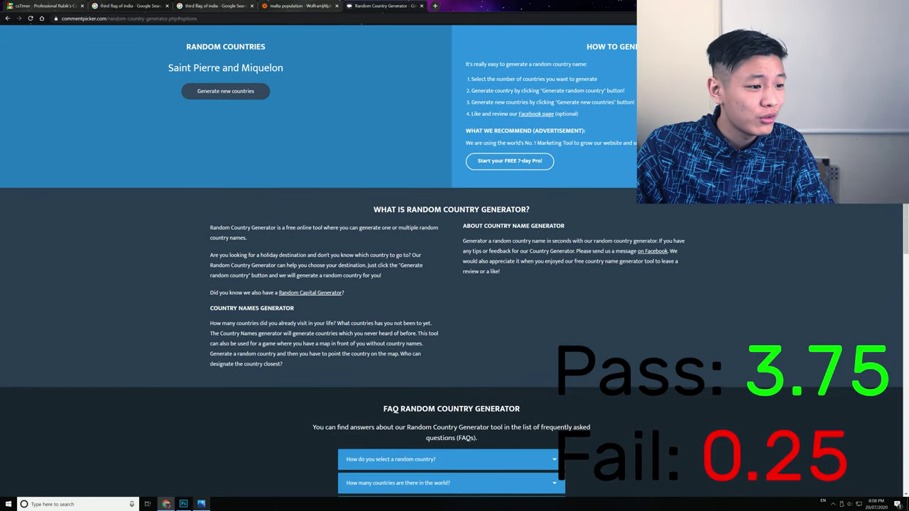
scroll(567, 212, up, 3)
click(534, 229)
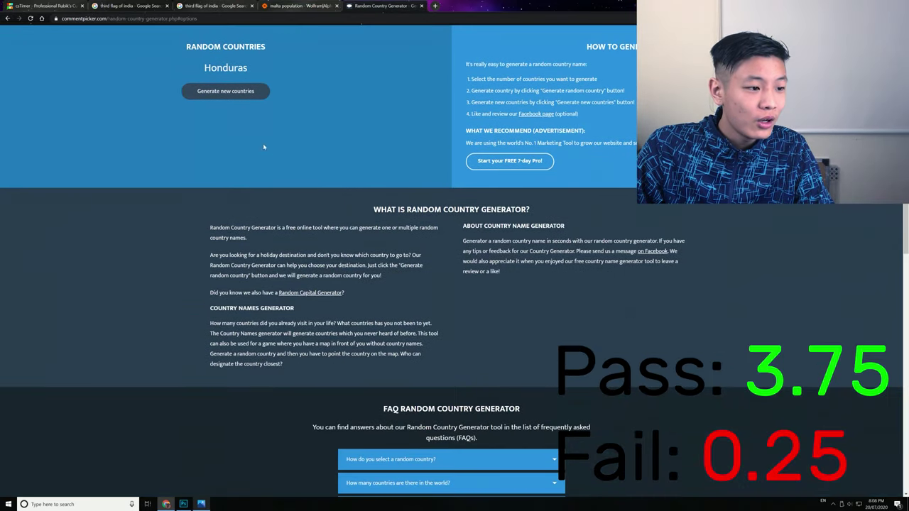
- Look up "honduras population" in WolframAlpha
click(298, 5)
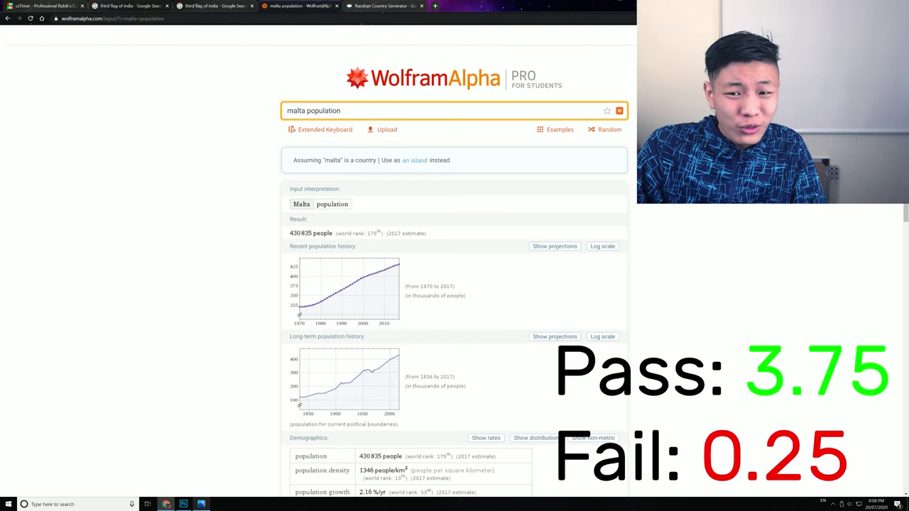
text(hondud)
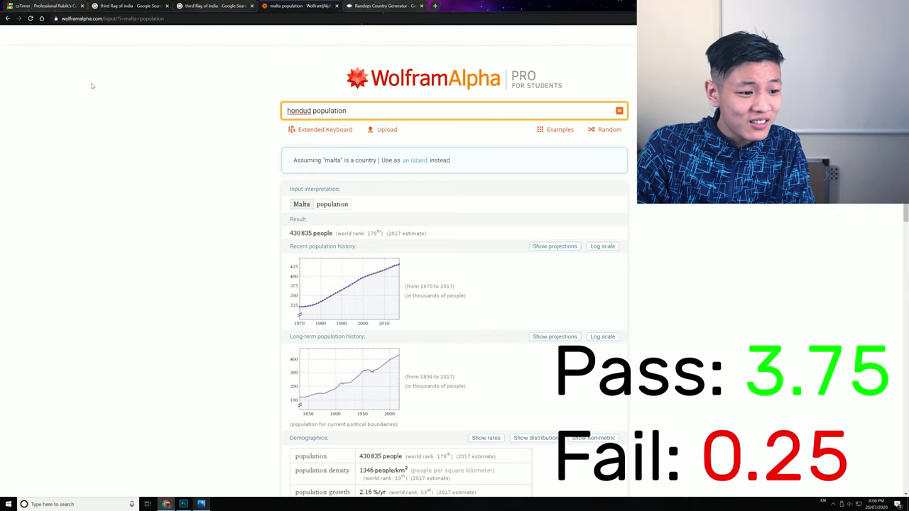
text(ras)
key(Return)
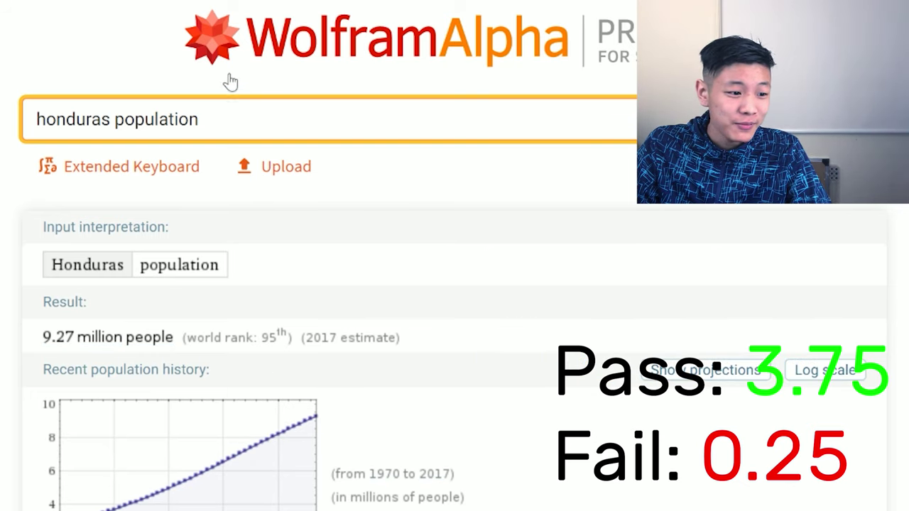
- Return to the Random Country Generator and generate two more random countries, one after the other
click(375, 5)
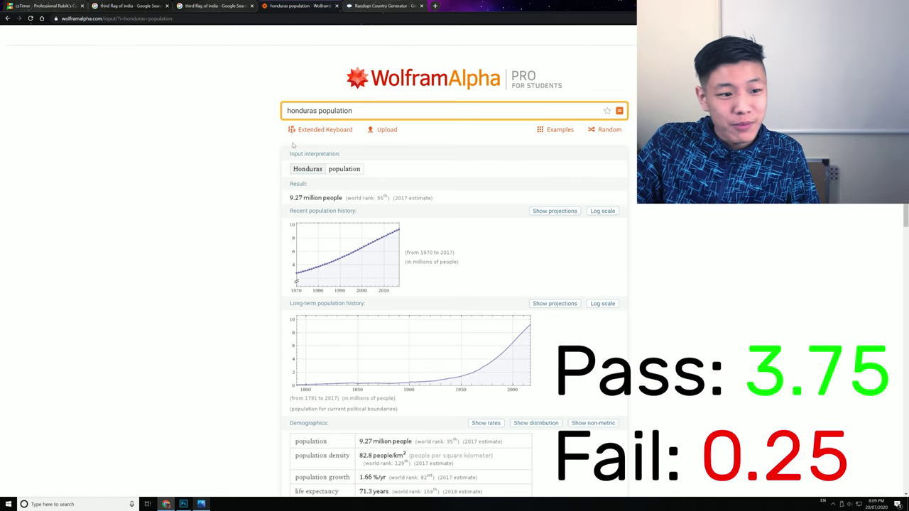
click(352, 6)
click(524, 226)
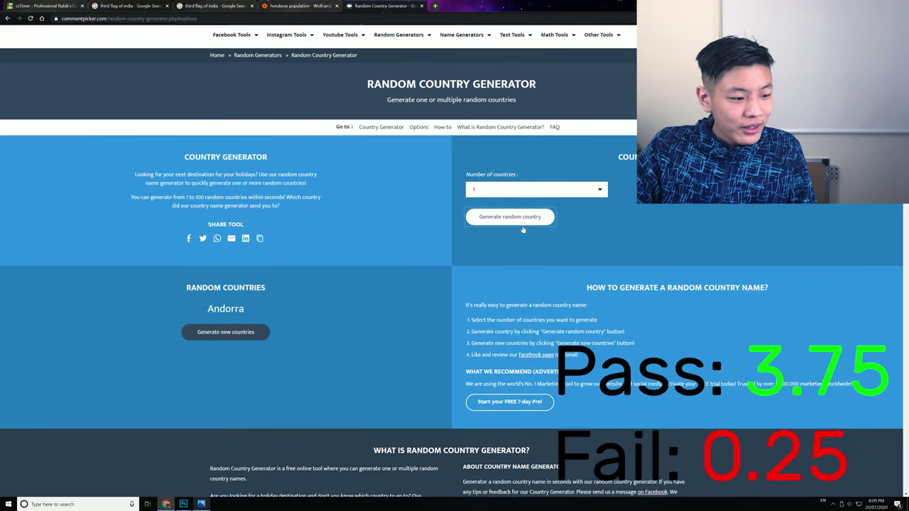
scroll(523, 229, down, 3)
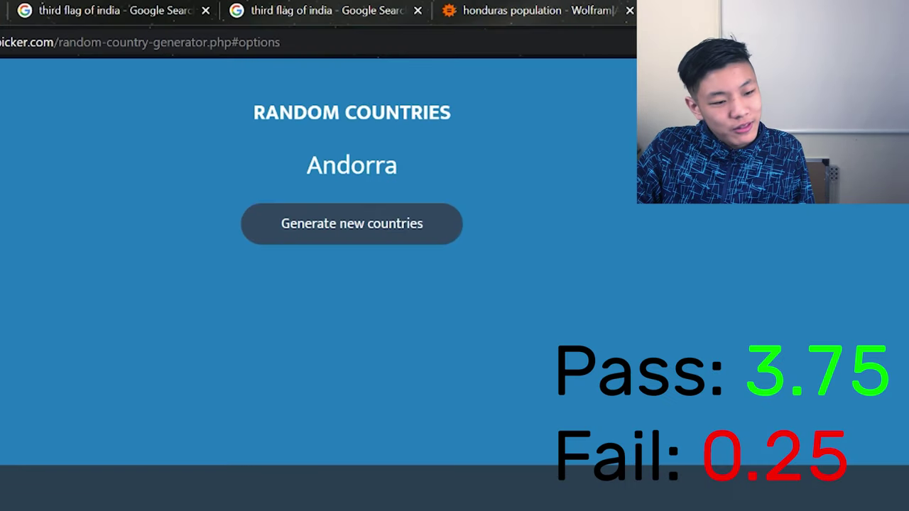
scroll(454, 284, up, 3)
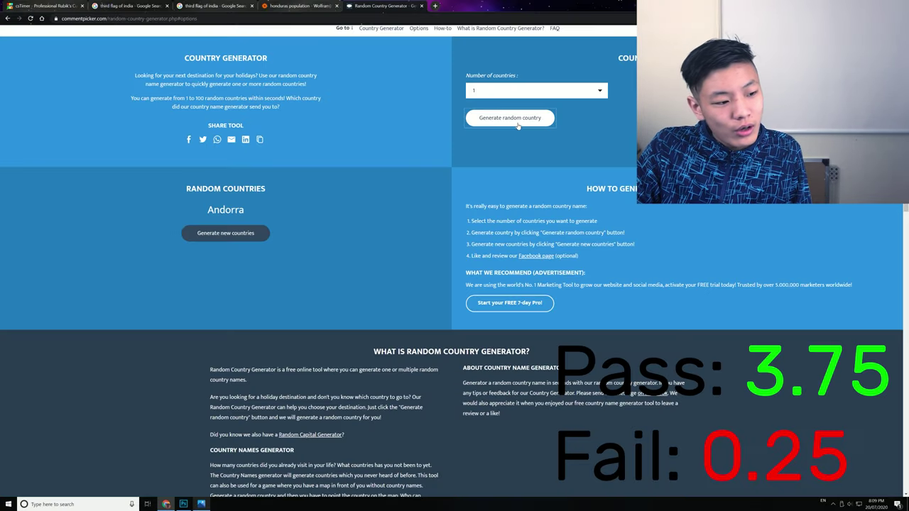
click(517, 124)
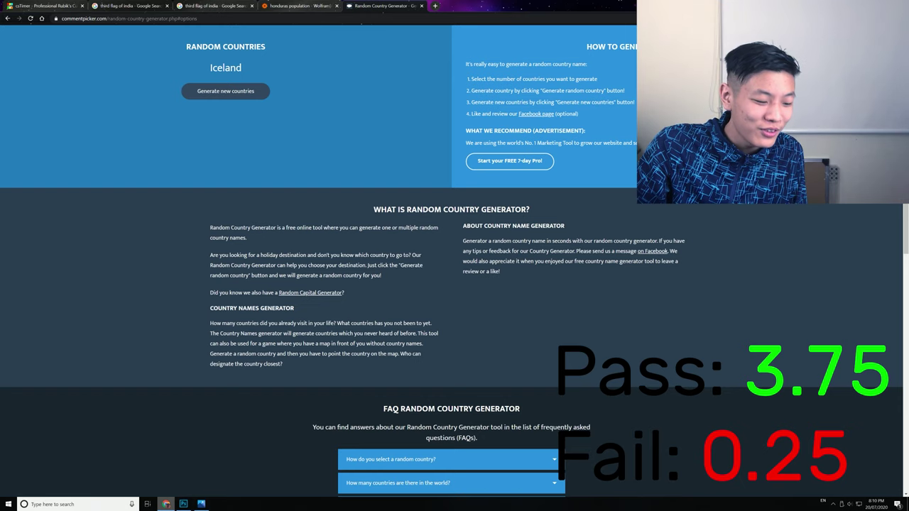
- Switch to Photoshop and delete every layer of the Australian flag above the plain blue background layer
click(183, 504)
scroll(861, 462, up, 5)
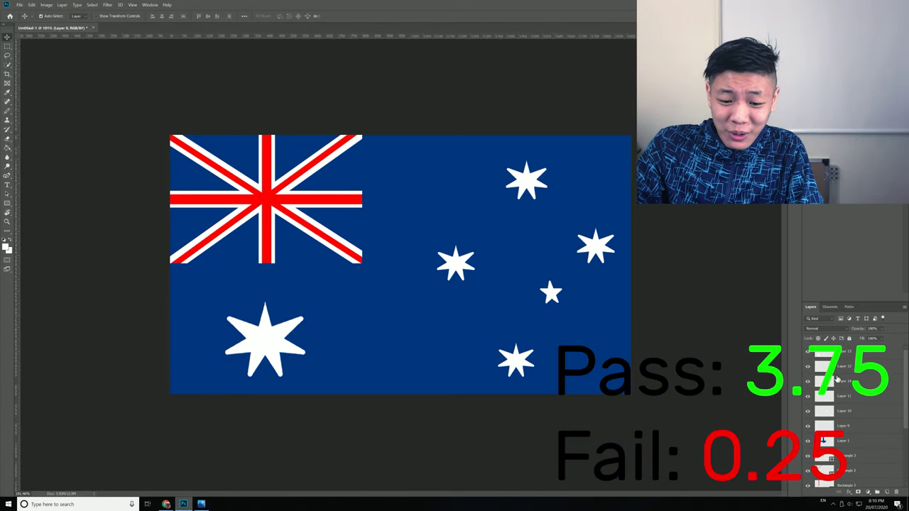
click(865, 359)
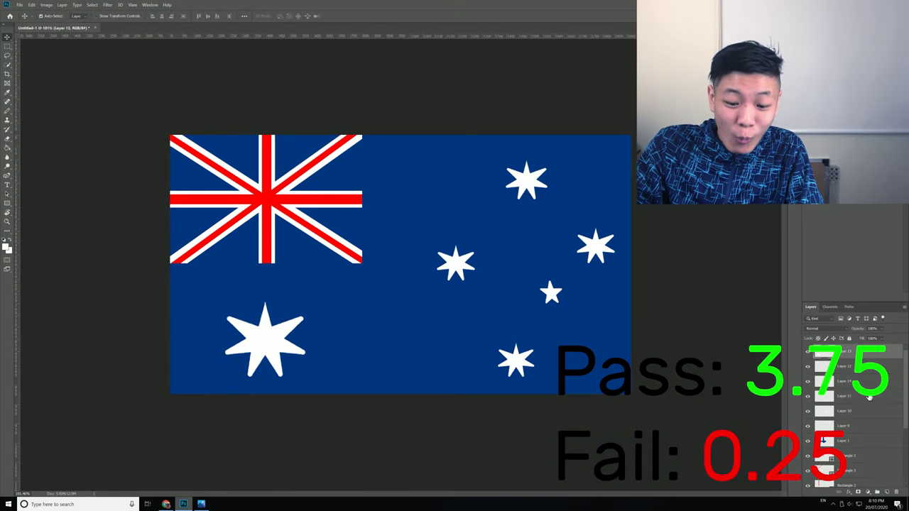
scroll(880, 419, down, 5)
shift+click(850, 467)
key(Delete)
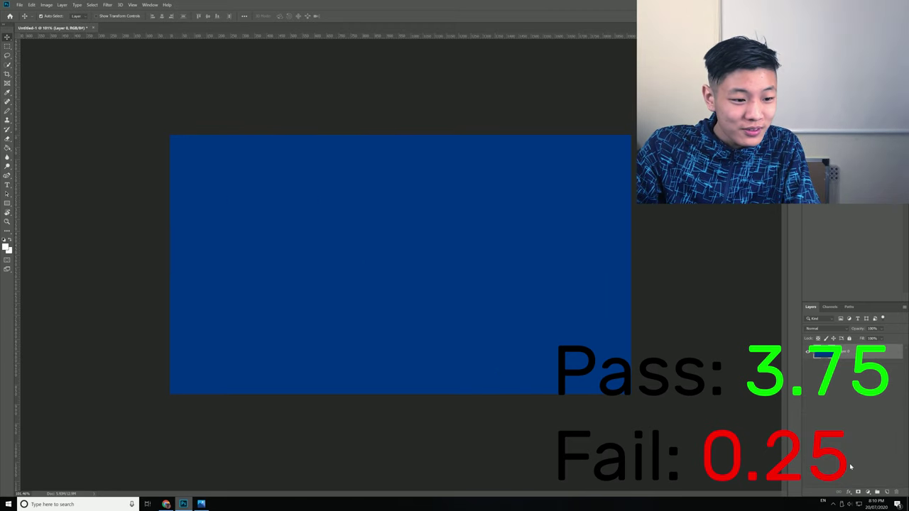
scroll(231, 253, up, 4)
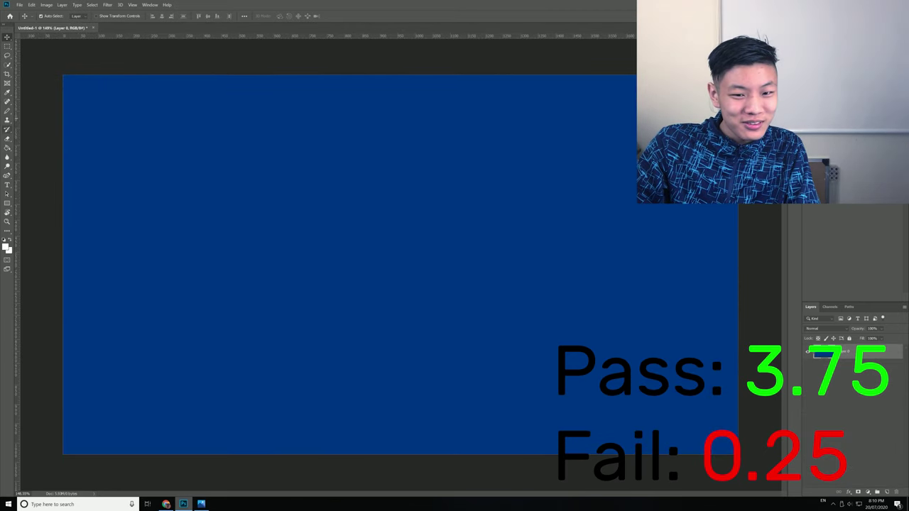
key(b)
right_click(434, 201)
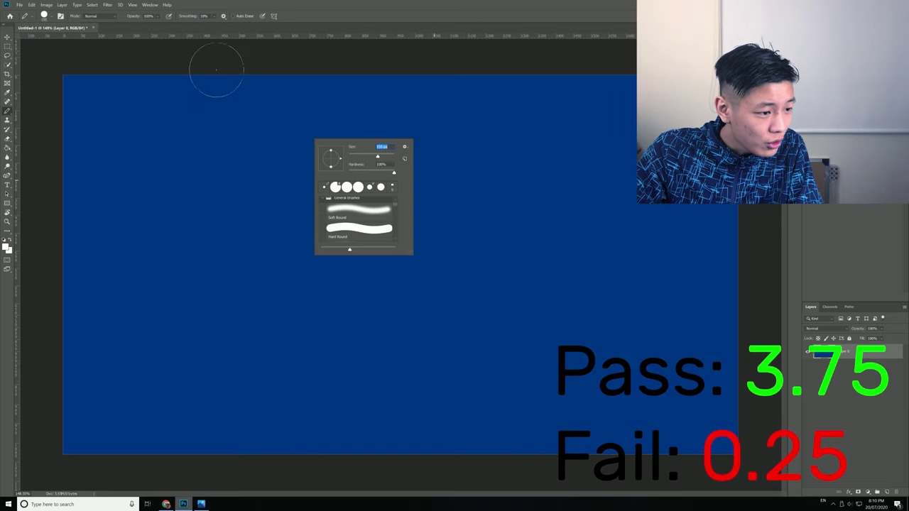
drag(226, 78, 213, 497)
click(237, 380)
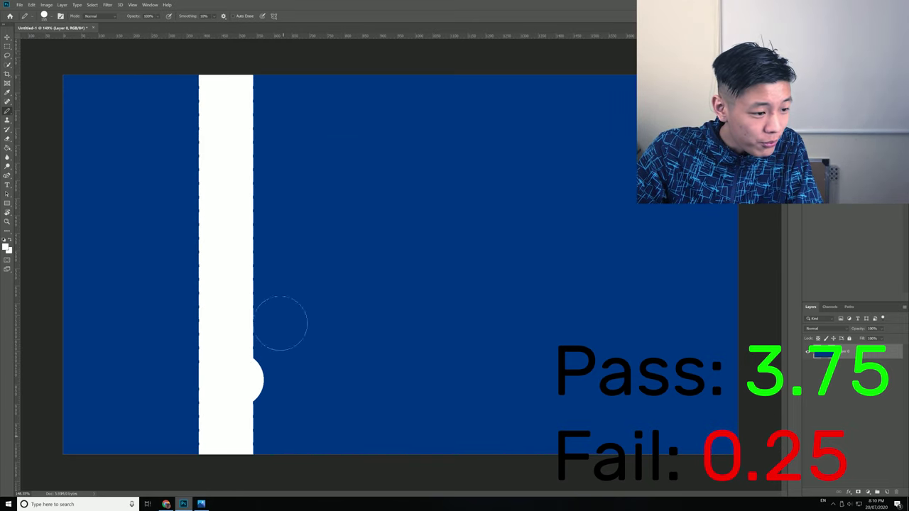
key(ctrl+z)
key(ctrl+z)
- Enlarge the brush and paint a white cross edge to edge on the blue background, with its vertical bar left of centre
right_click(294, 204)
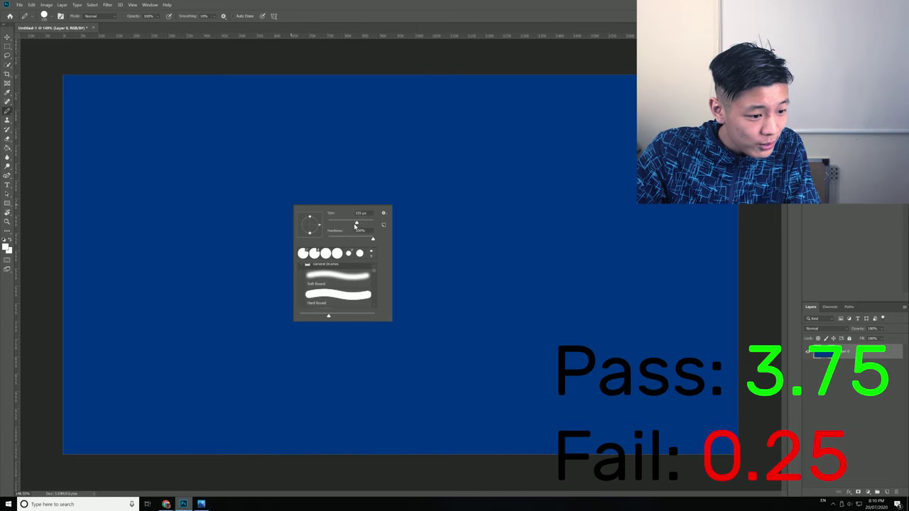
click(217, 86)
mouse_move(217, 85)
mouse_down()
mouse_move(230, 400)
mouse_move(207, 465)
mouse_up()
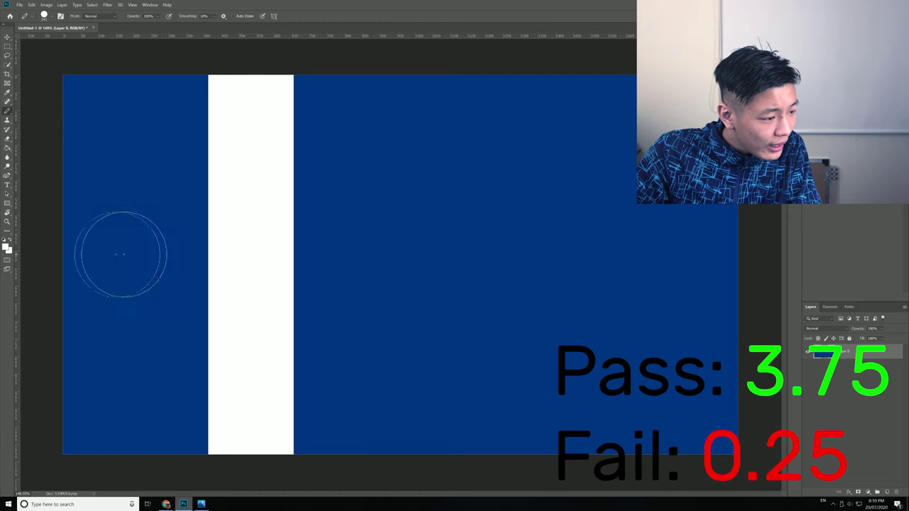
drag(78, 255, 721, 296)
- Reduce the brush size, switch the colour to red, and paint a narrower red cross along the middle of the white cross
drag(580, 282, 561, 281)
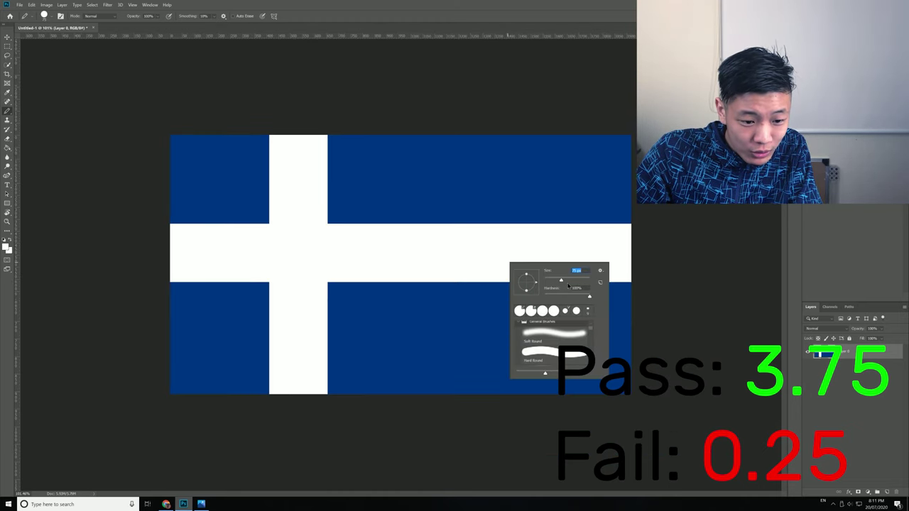
drag(564, 282, 565, 283)
click(646, 255)
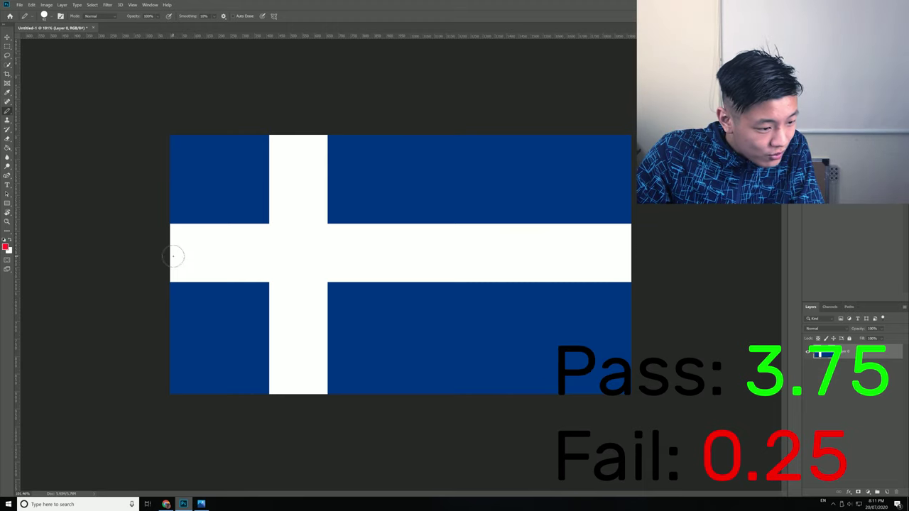
drag(174, 257, 643, 260)
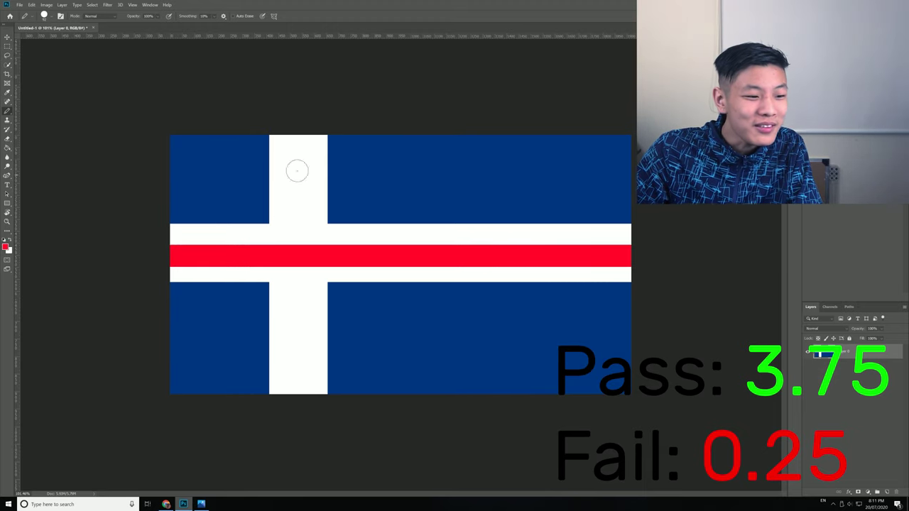
drag(298, 138, 270, 406)
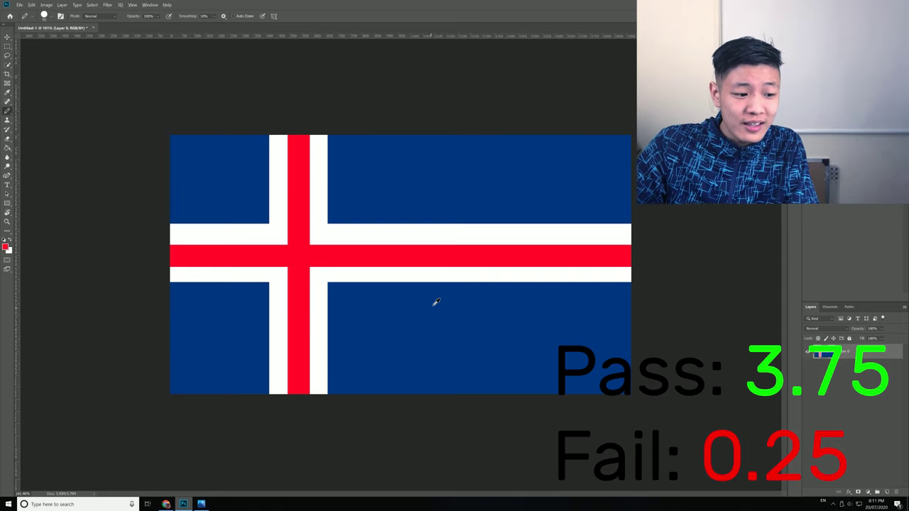
- Save the flag as a PNG copy over Untitled-1.png on the Desktop with the medium file size option
scroll(436, 303, down, 3)
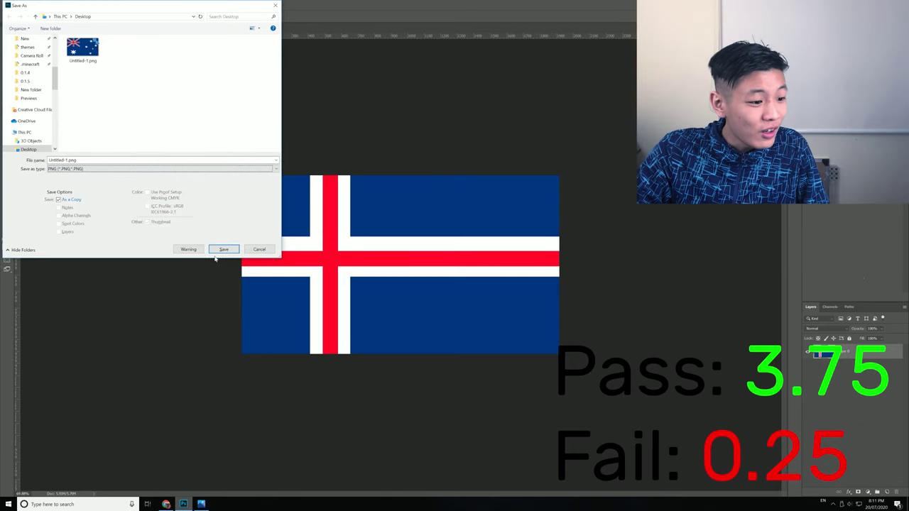
click(225, 251)
click(476, 257)
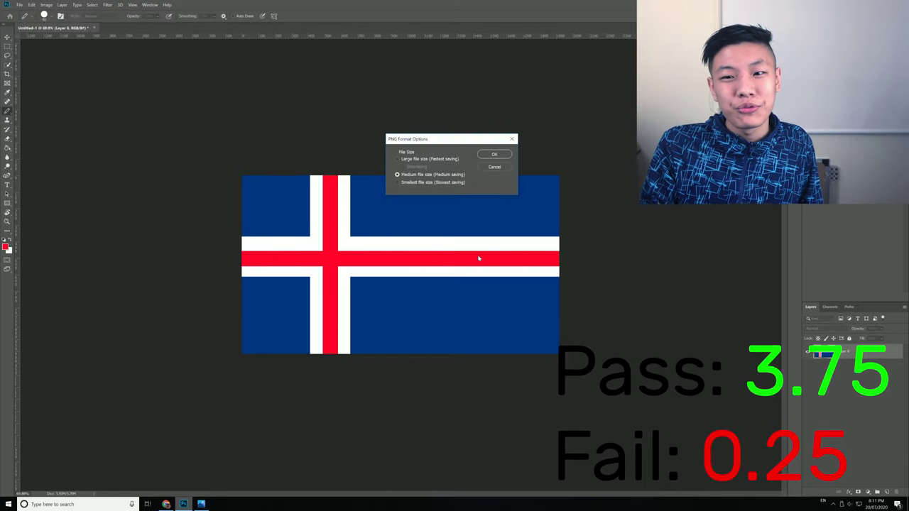
key(Return)
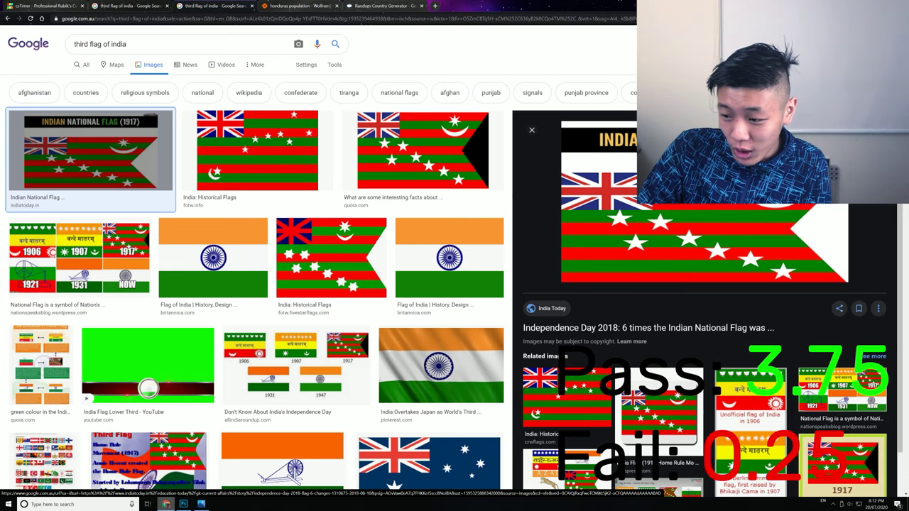
- Run a Google search by image in the browser with the saved Untitled-1.png flag
drag(675, 213, 672, 243)
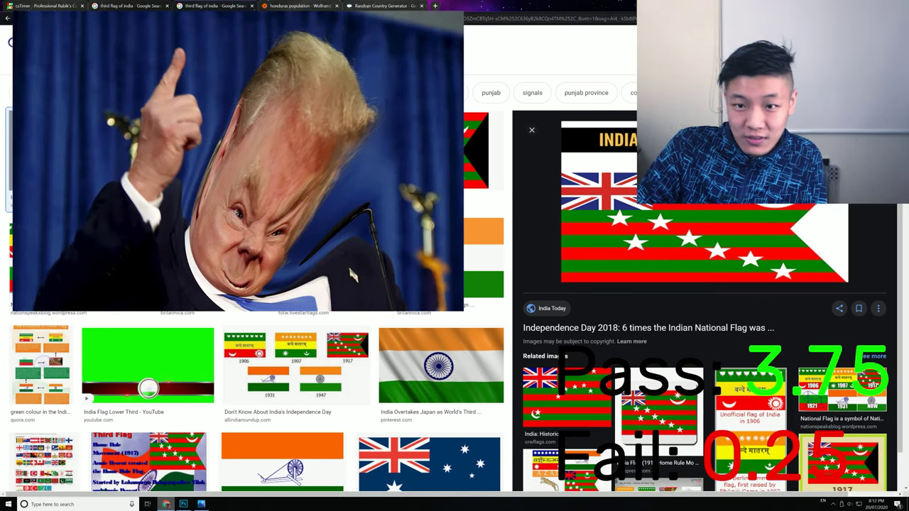
drag(367, 169, 553, 219)
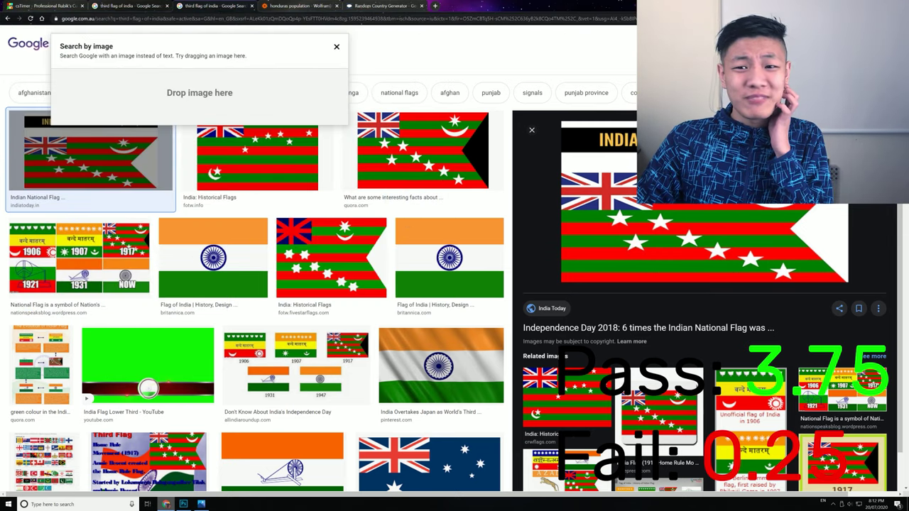
drag(681, 142, 208, 102)
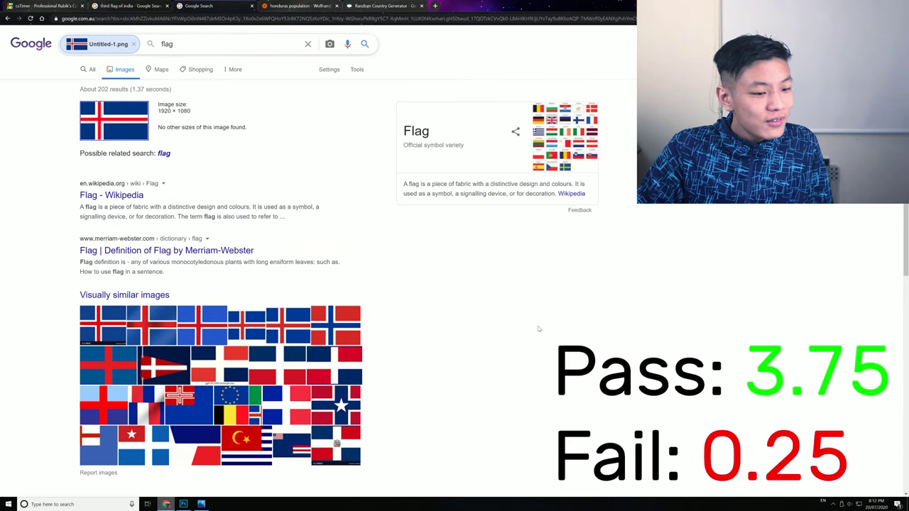
- Open the visually similar images with the National Flag Of Iceland preview, and show the general web results for "flag"
click(107, 325)
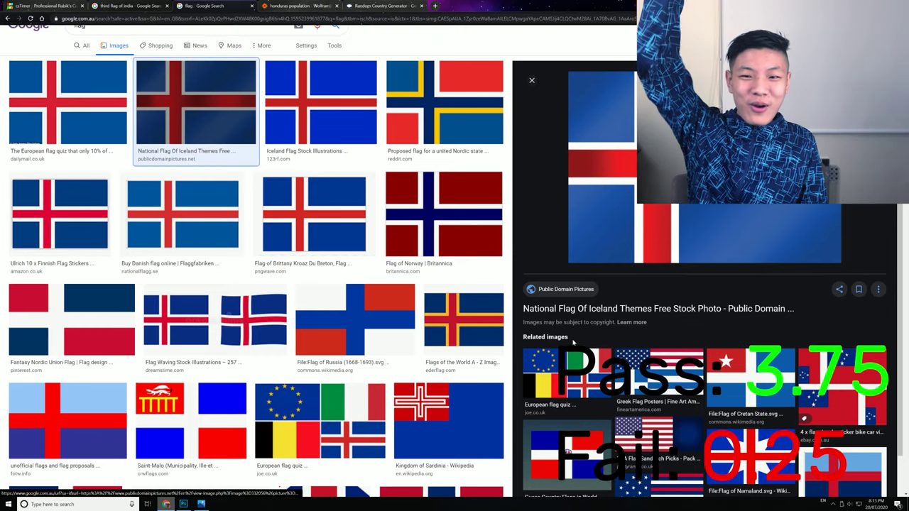
scroll(573, 343, up, 1)
click(83, 65)
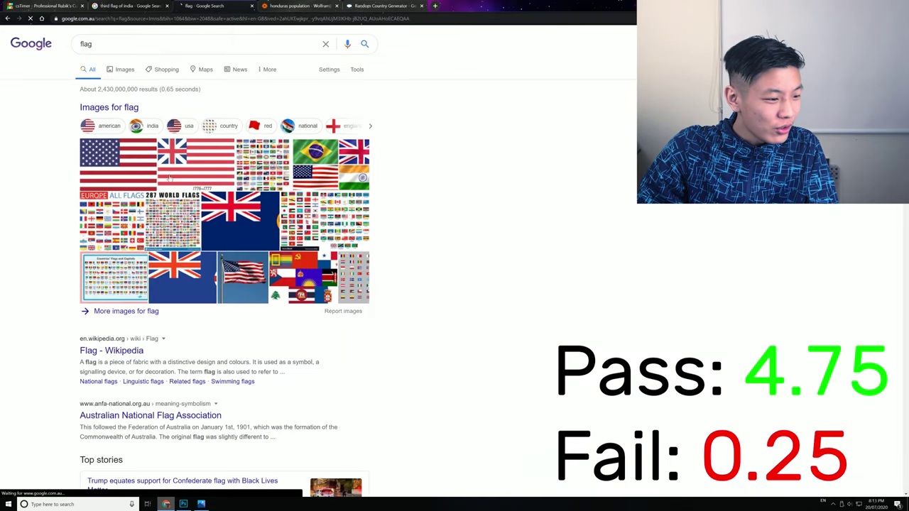
- Go back to the Untitled-1.png image search results and view them from the beginning of the page
key(alt+Left)
key(alt+Left)
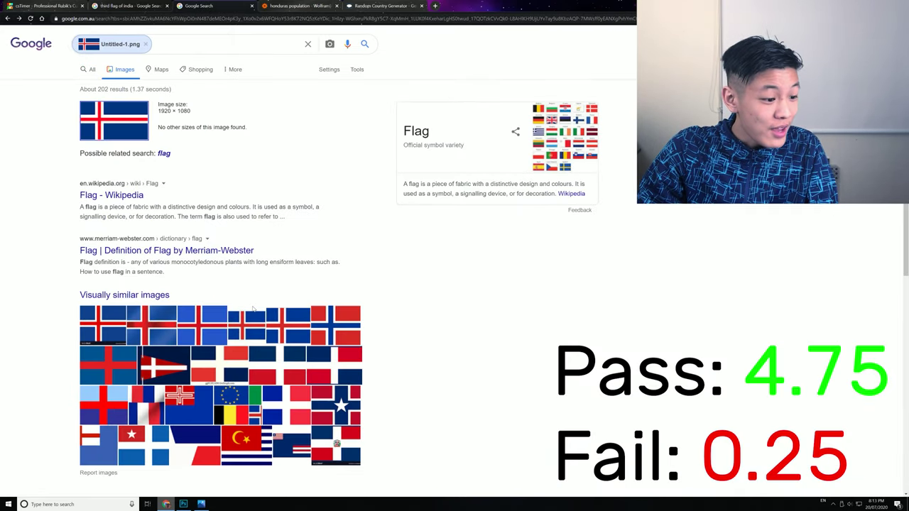
scroll(163, 306, up, 3)
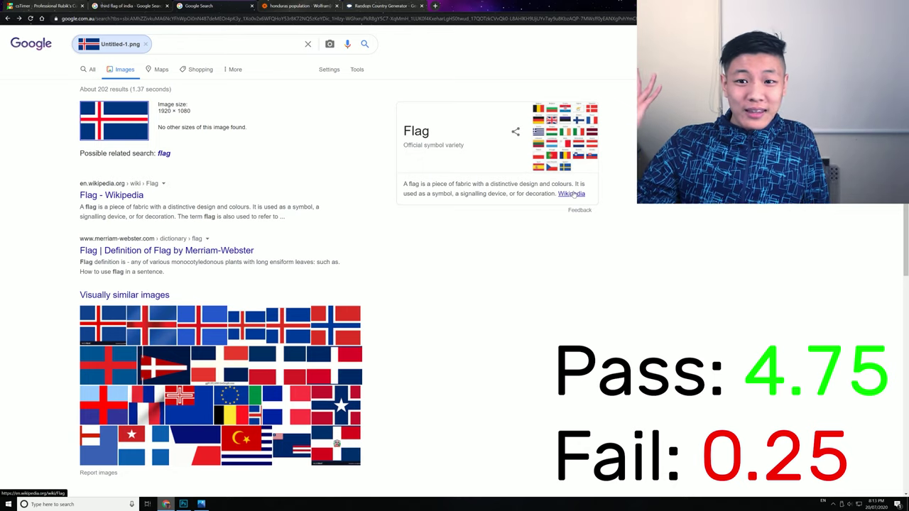